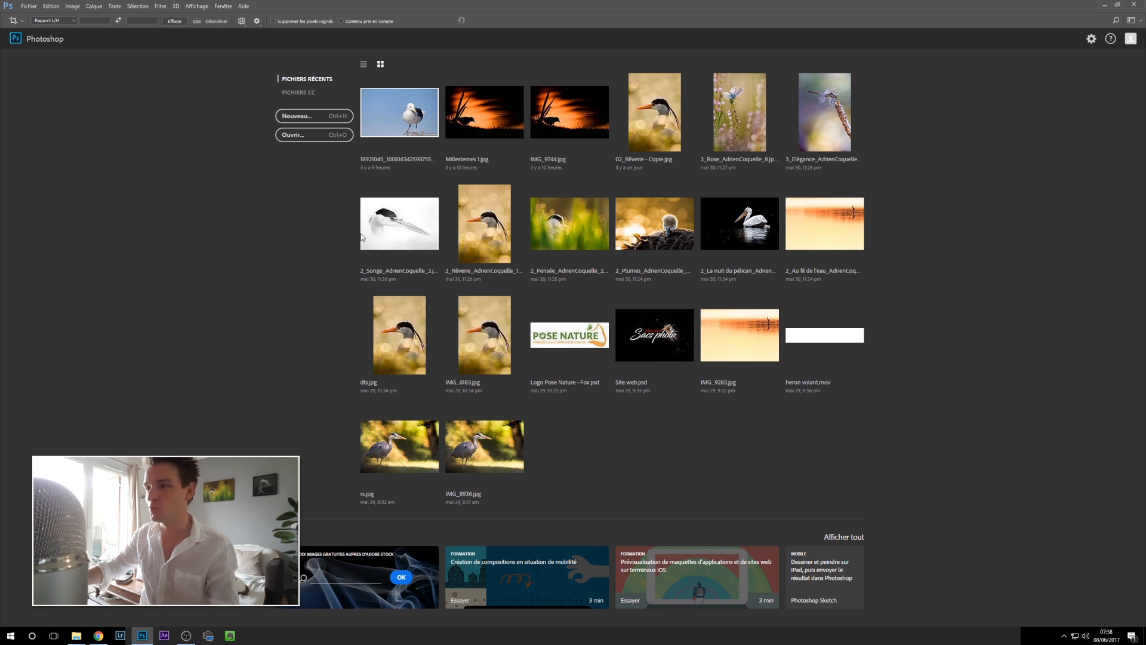
# - Switch to the desktop and view signature.jpg in the photo viewer before closing it
pyautogui.click(1102, 5)
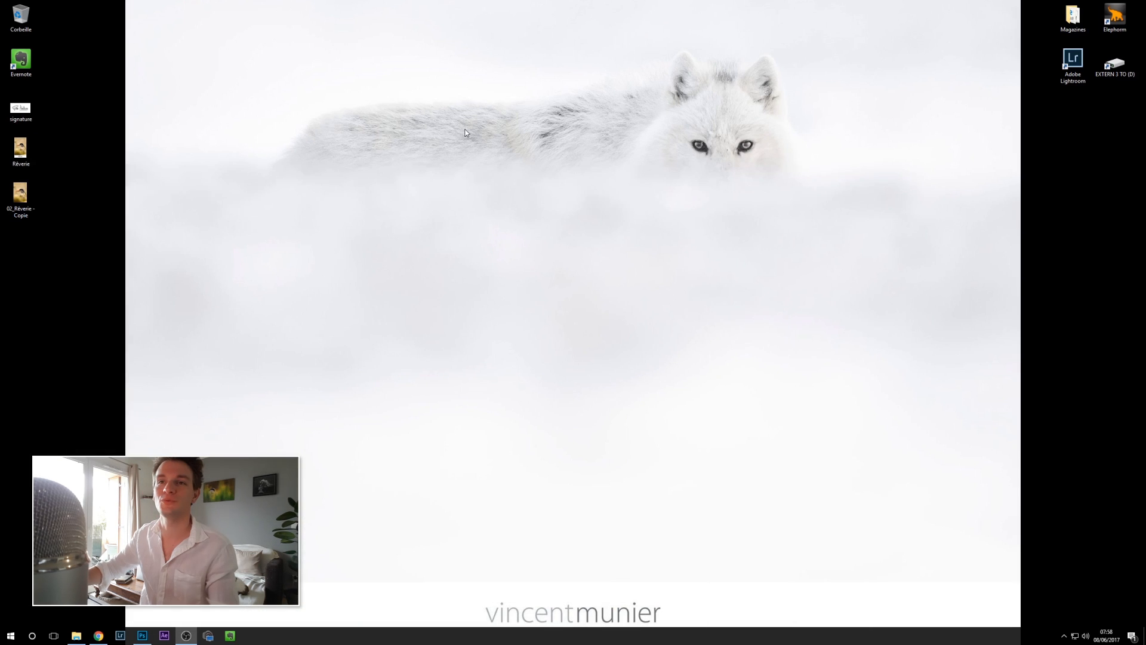
pyautogui.doubleClick(20, 109)
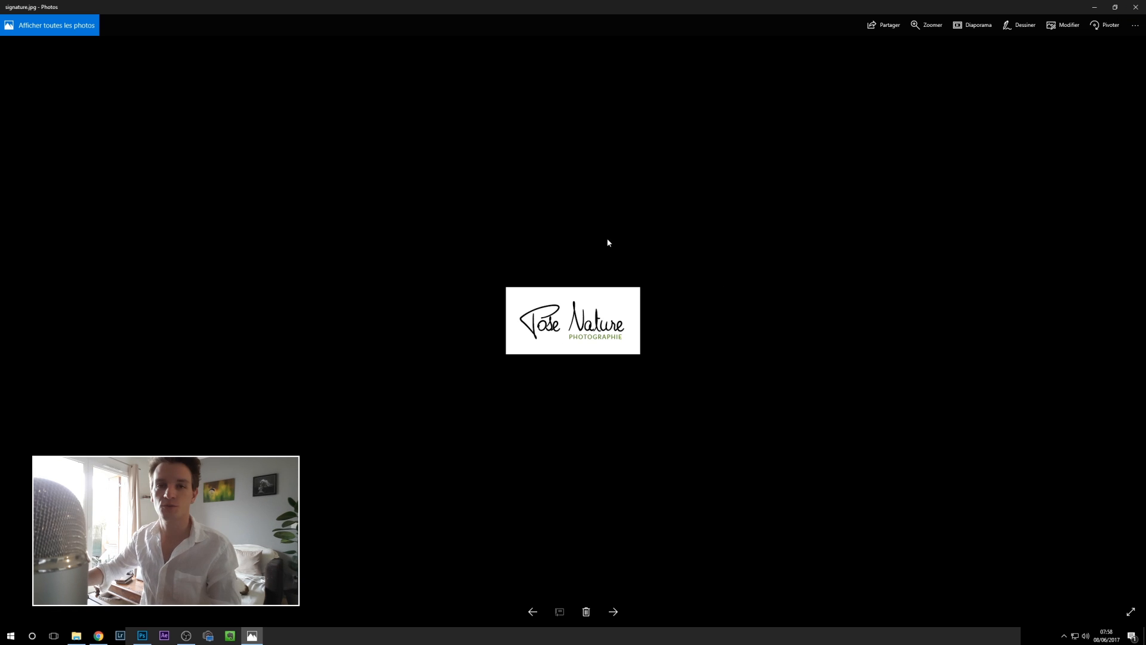
pyautogui.click(1135, 8)
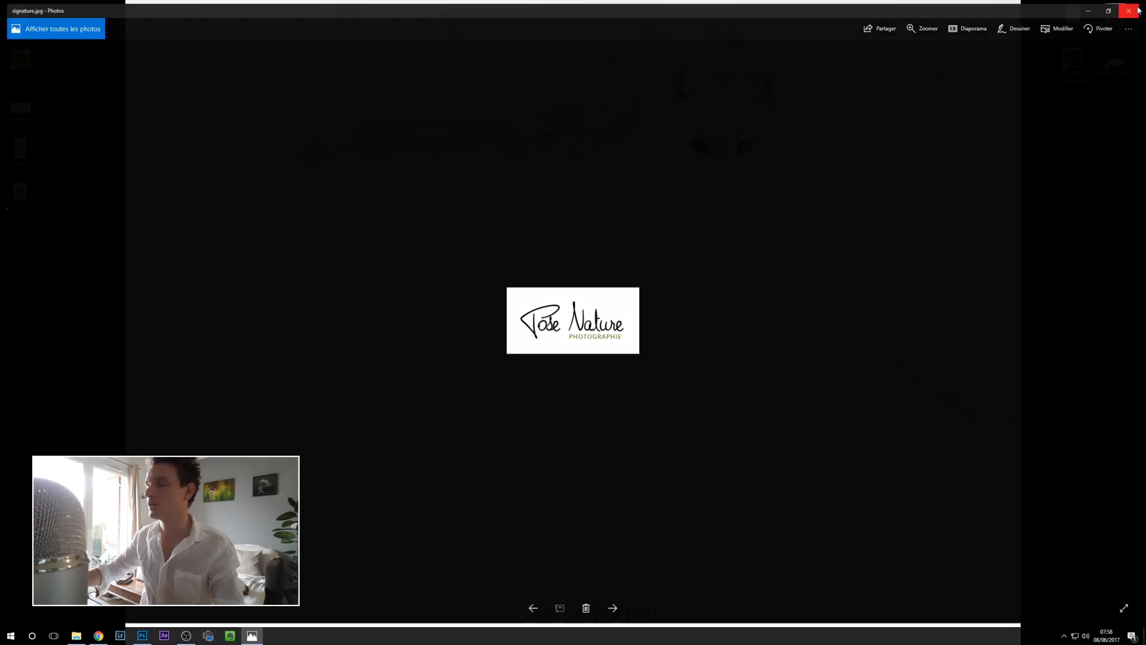
# - View the framed heron example Rêverie.jpg from the desktop in a smaller viewer window, and close it
pyautogui.doubleClick(20, 149)
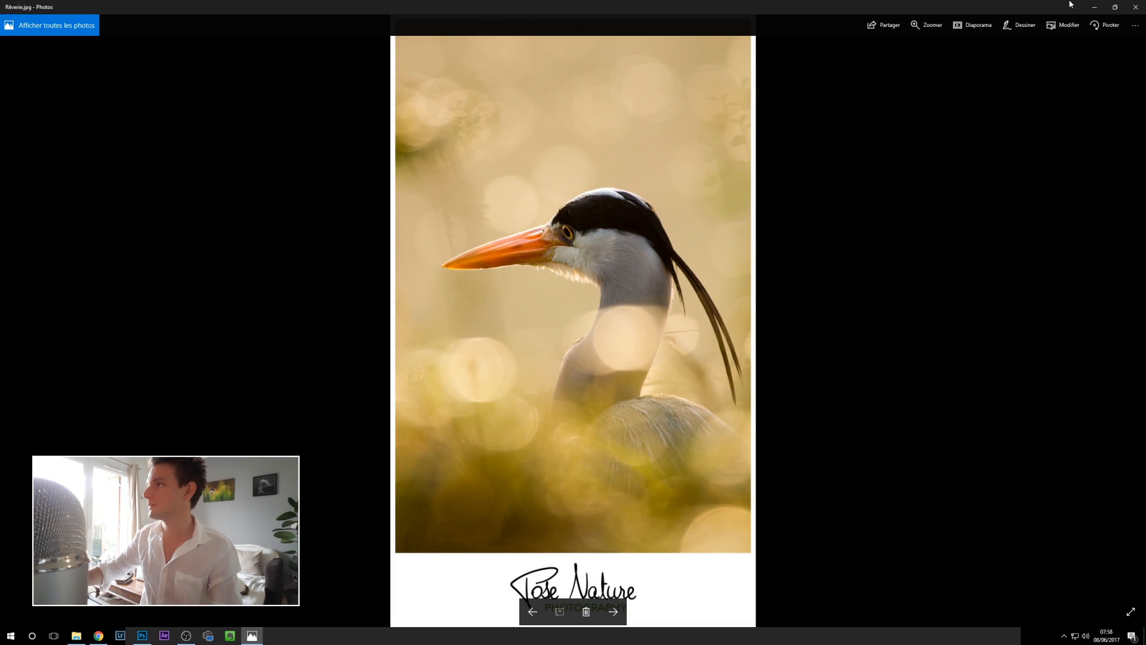
pyautogui.moveTo(1070, 4); pyautogui.dragTo(897, 55)
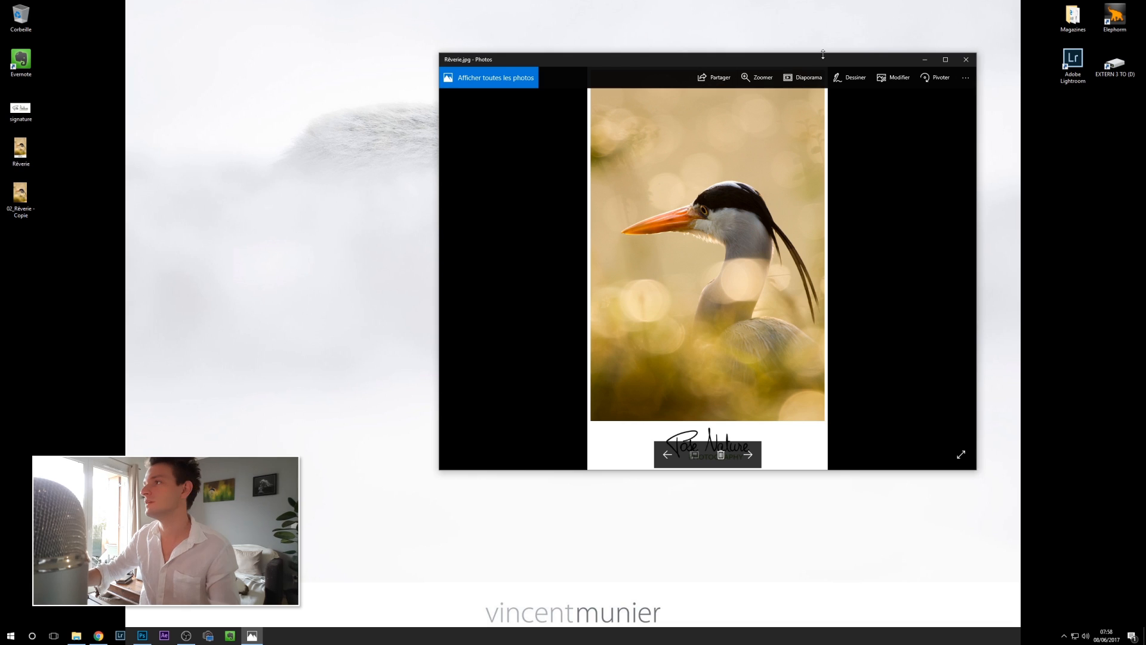
pyautogui.moveTo(856, 59); pyautogui.dragTo(795, 39)
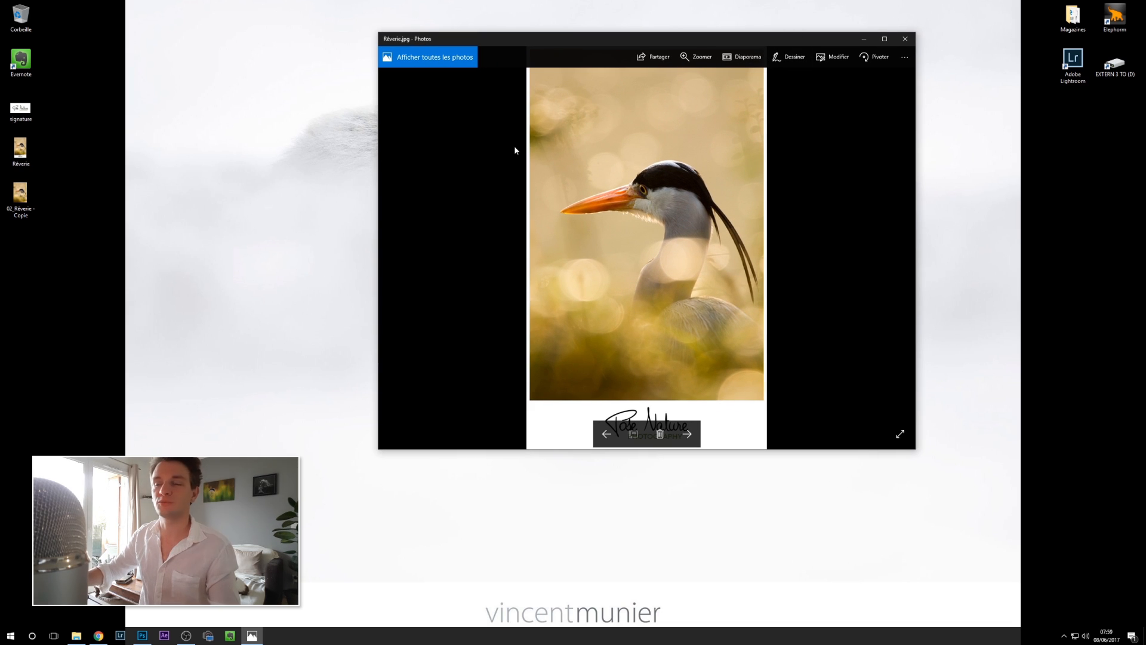
pyautogui.click(904, 39)
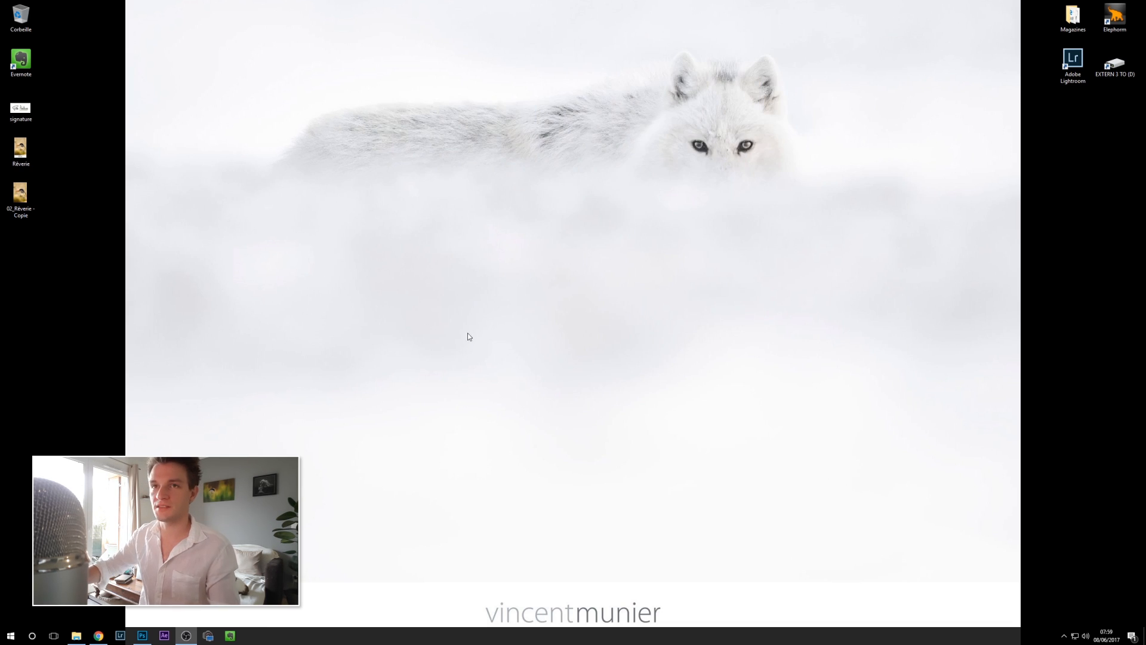
# - Switch to Photoshop and open the desktop's signature file by bringing it into the reduced window, restoring the full-size window at the end
pyautogui.click(142, 635)
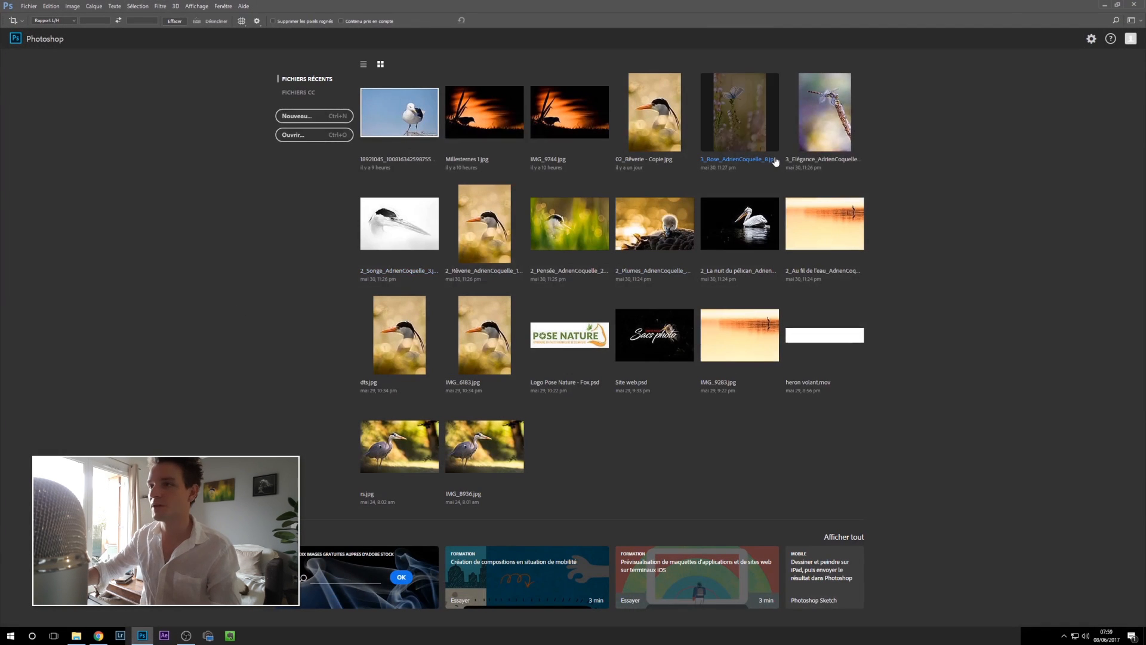
pyautogui.click(1117, 5)
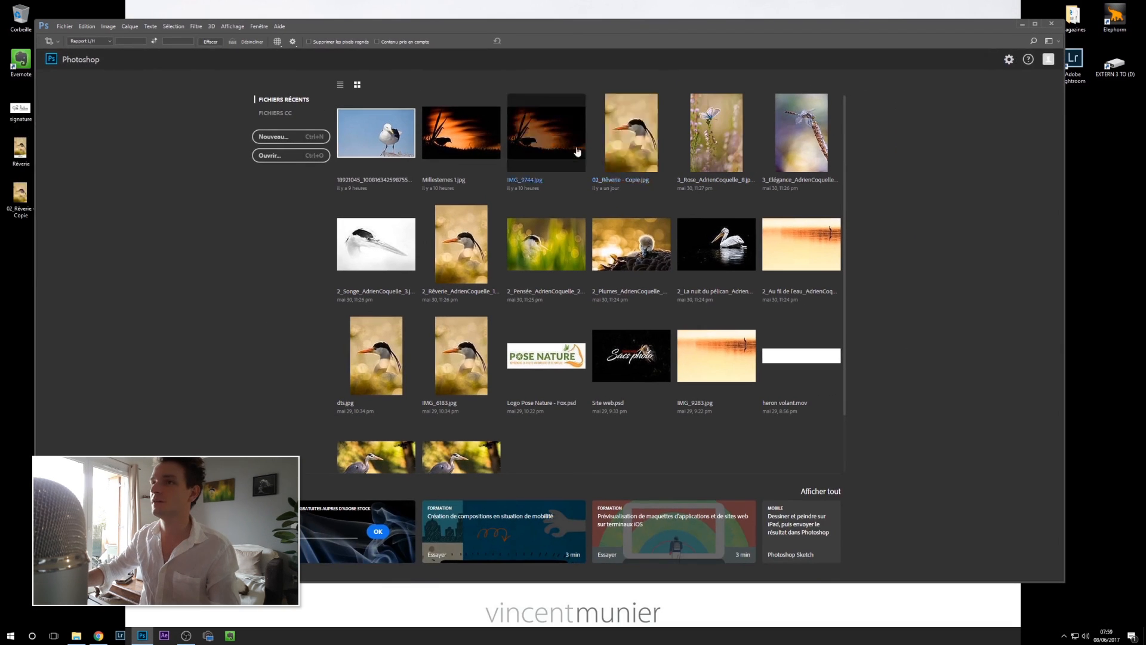
pyautogui.moveTo(20, 107); pyautogui.dragTo(185, 232)
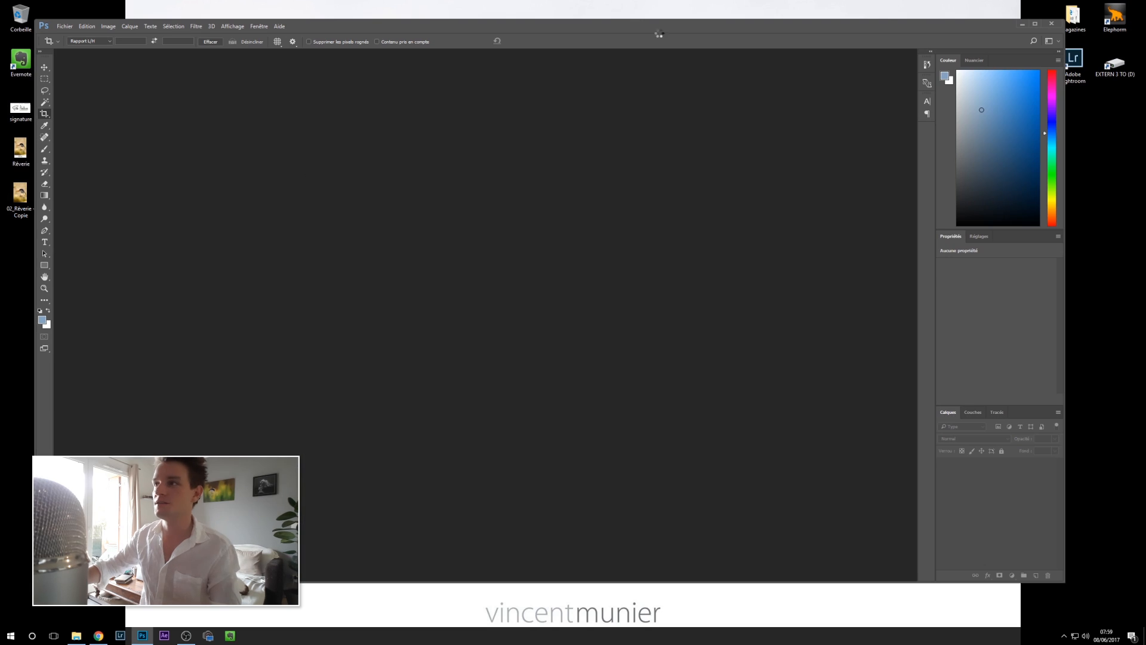
pyautogui.click(1034, 24)
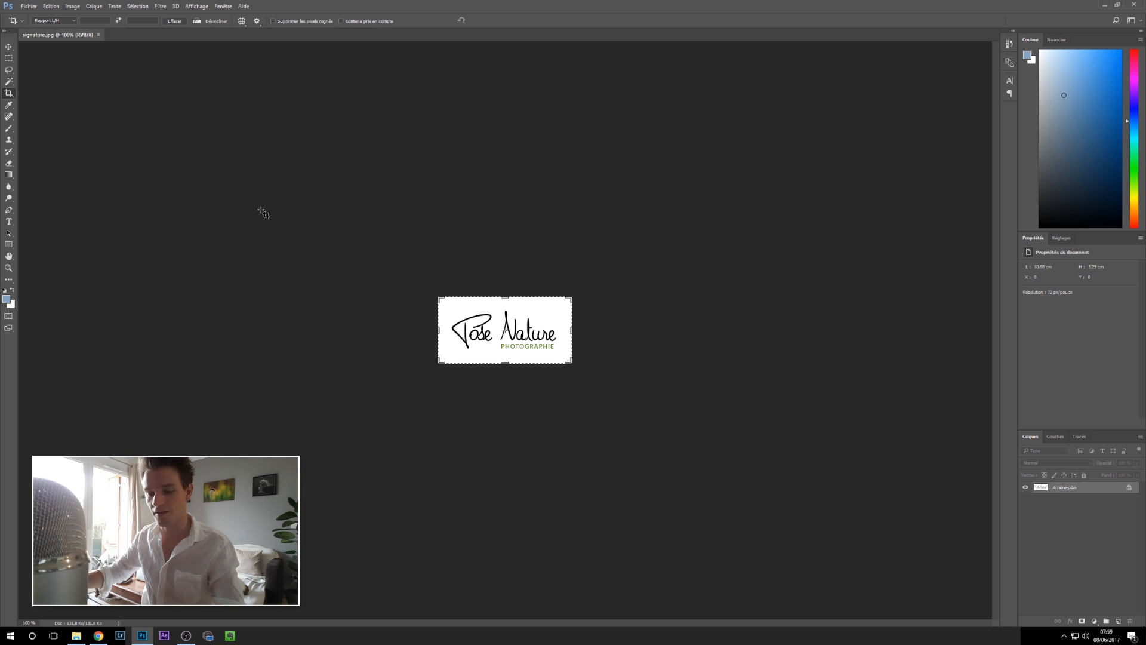
pyautogui.hotkey('ctrl', 'shift', 's')
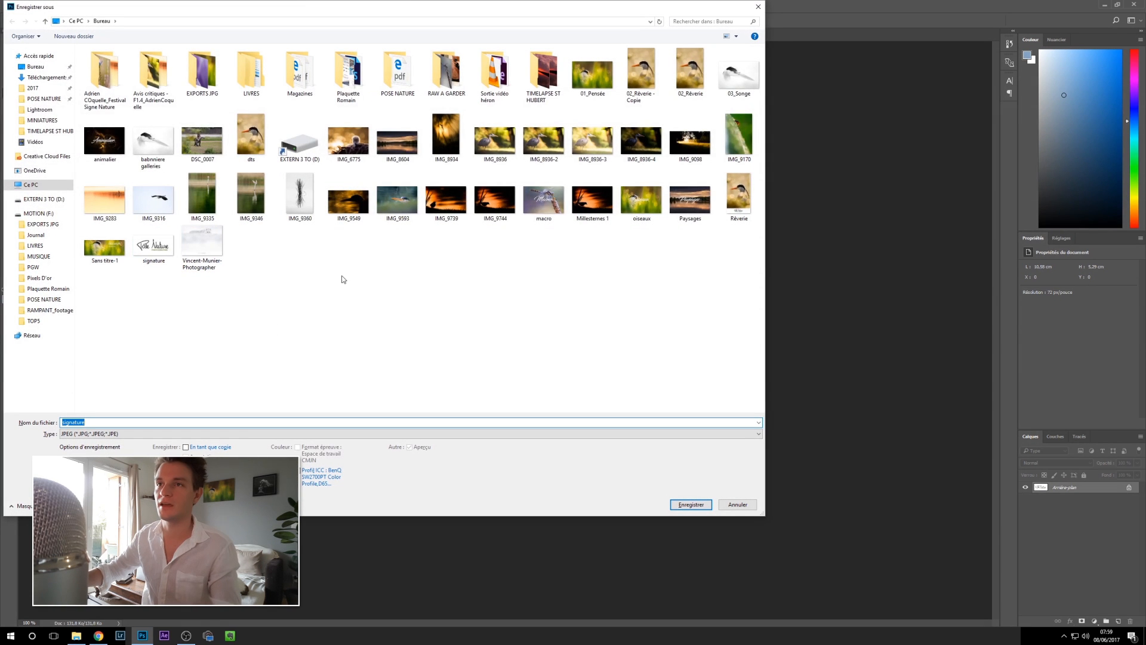
pyautogui.click(261, 275)
pyautogui.click(145, 269)
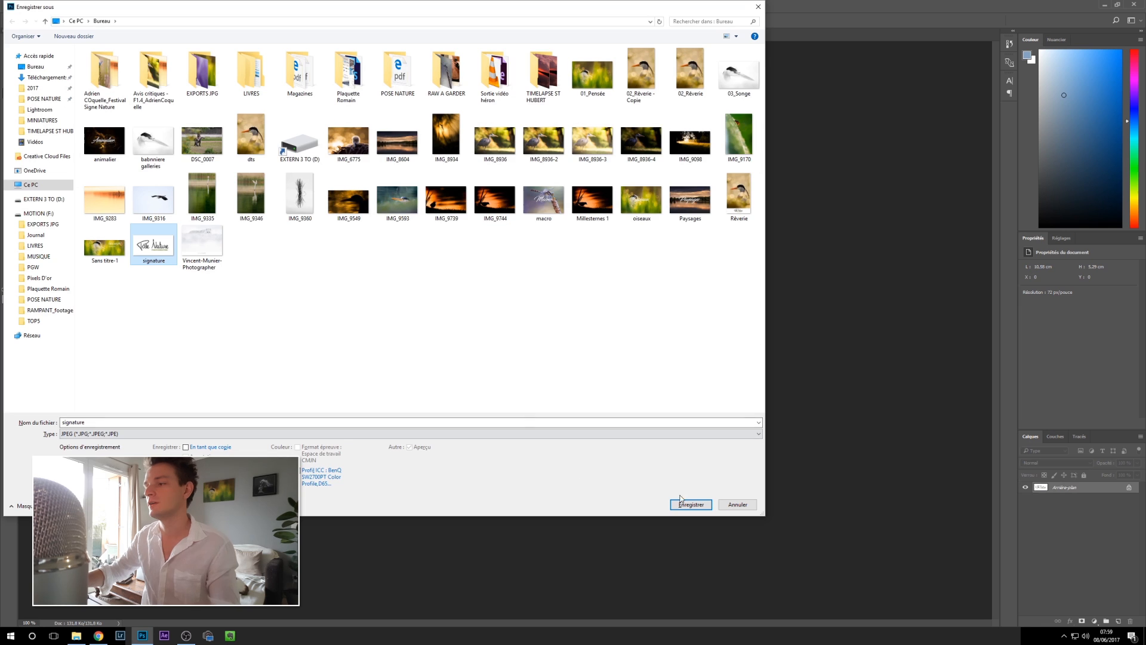
pyautogui.click(738, 504)
pyautogui.click(45, 5)
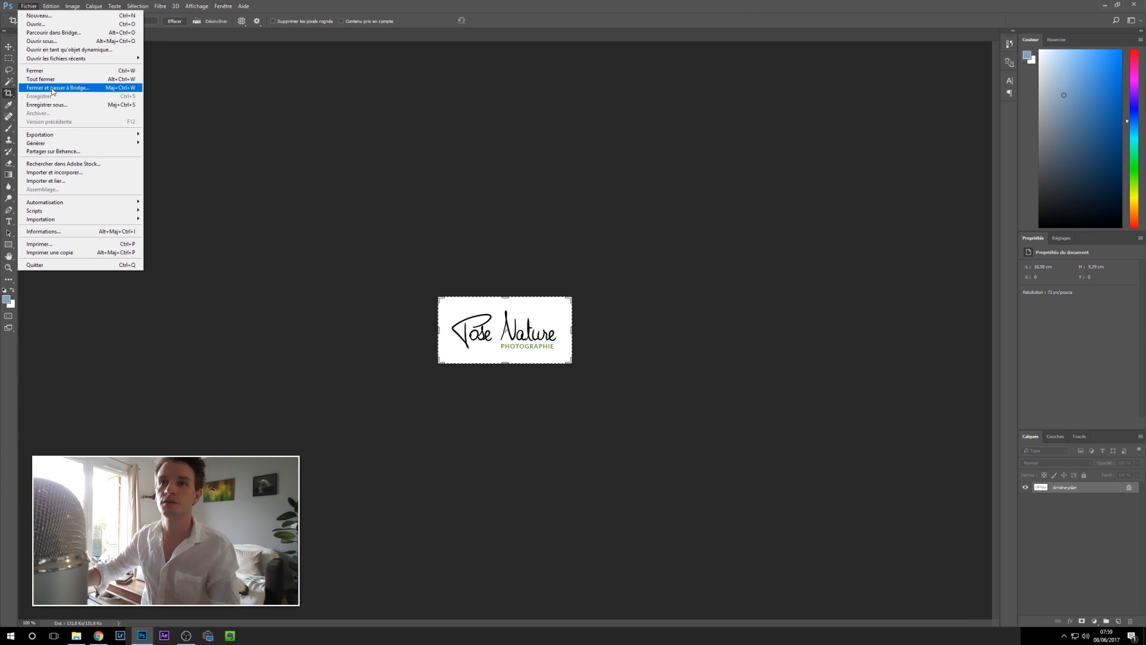
pyautogui.click(441, 237)
# - Save the signature image as a JPEG named signature on the desktop, replacing the existing file, and close the document
pyautogui.hotkey('ctrl', 'shift', 's')
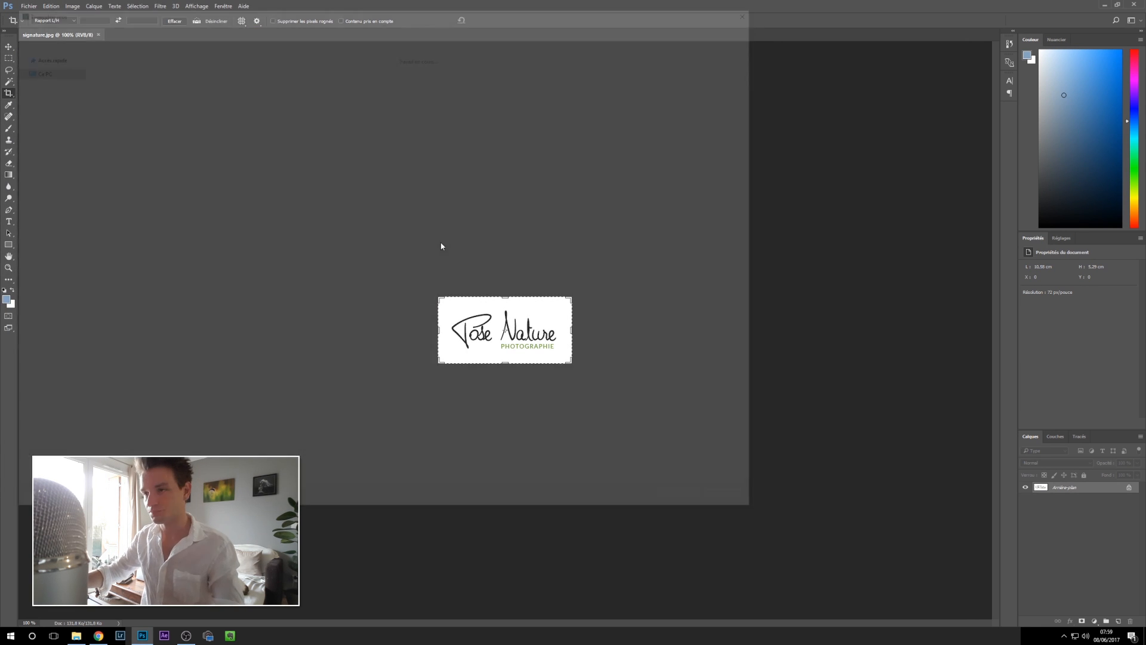
pyautogui.click(153, 244)
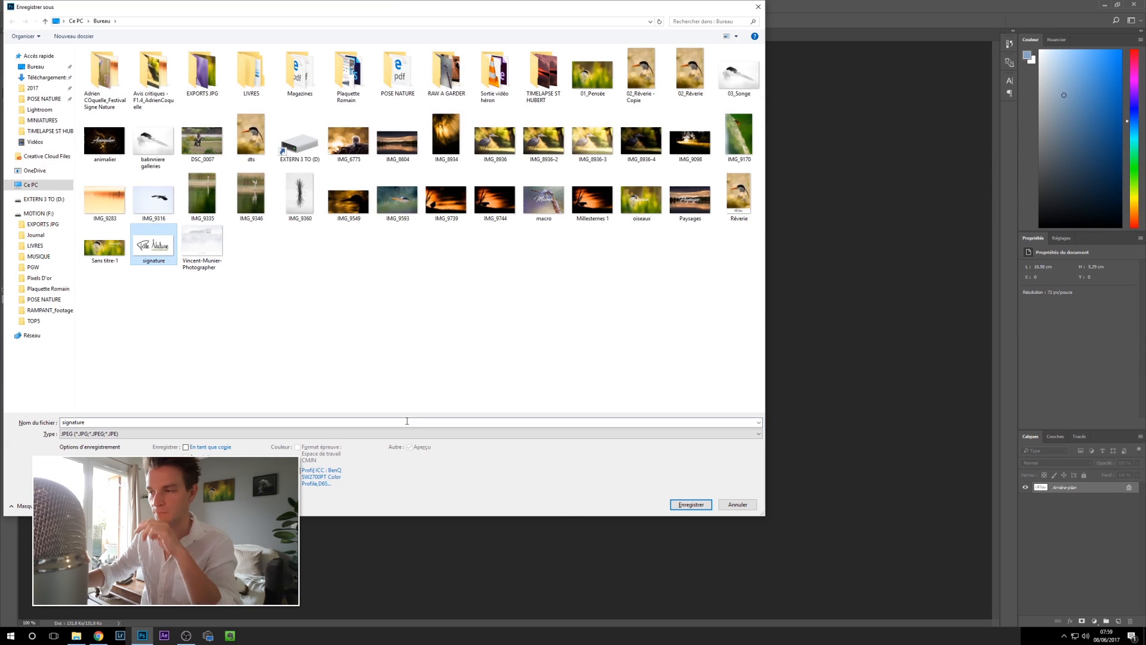
pyautogui.click(690, 505)
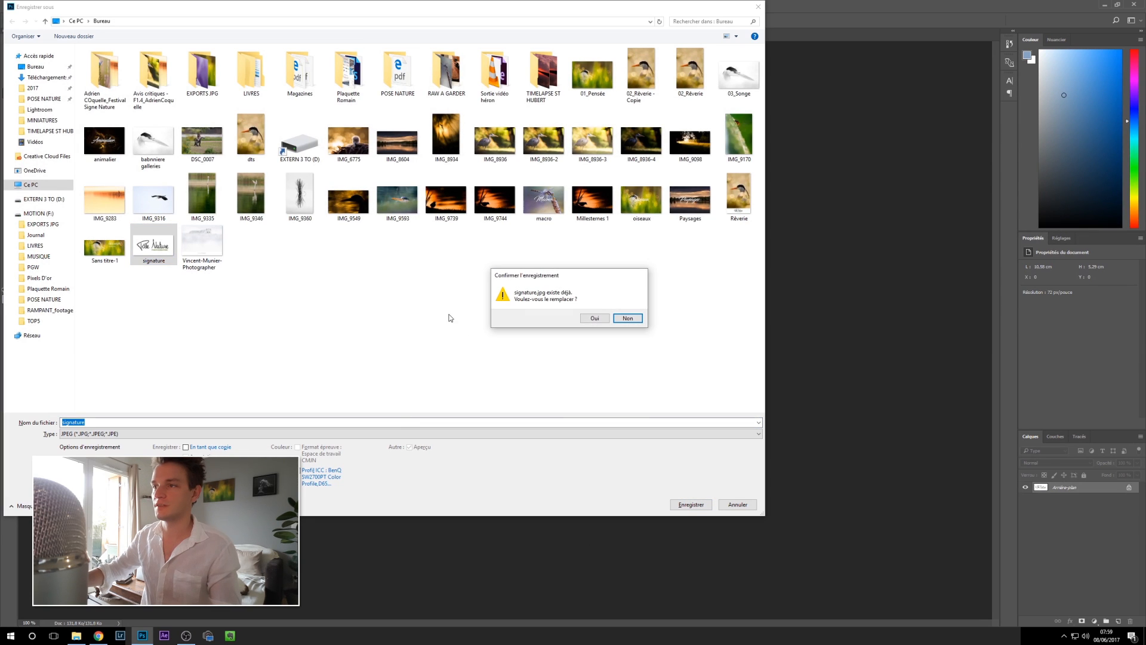
pyautogui.click(595, 318)
pyautogui.click(623, 183)
pyautogui.press('c')
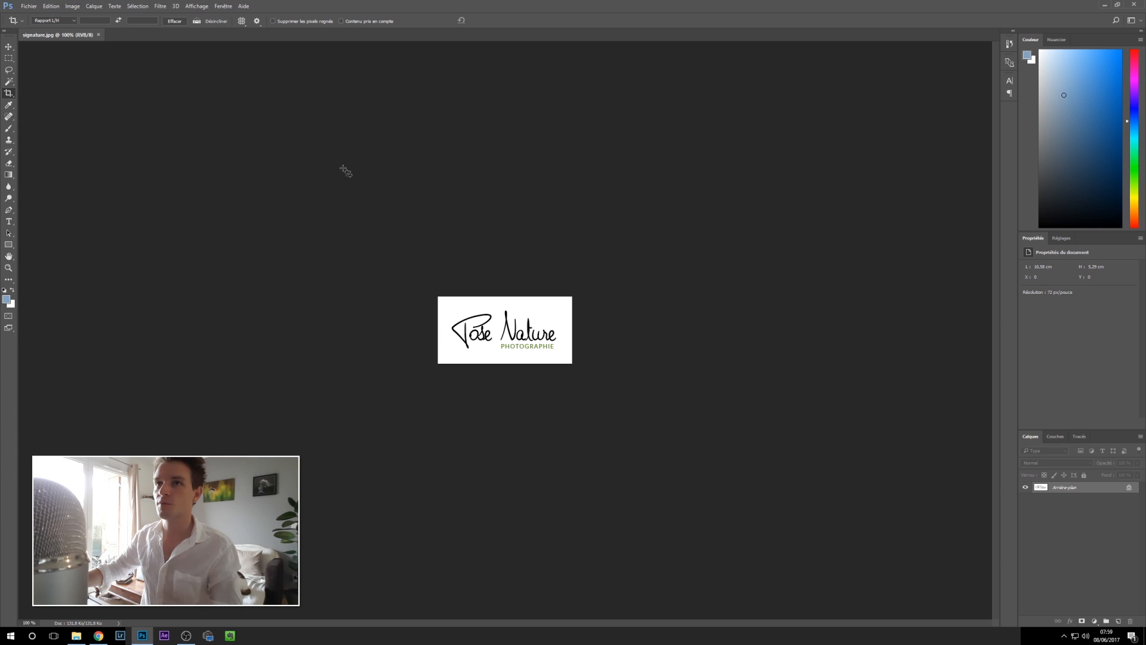
pyautogui.click(99, 36)
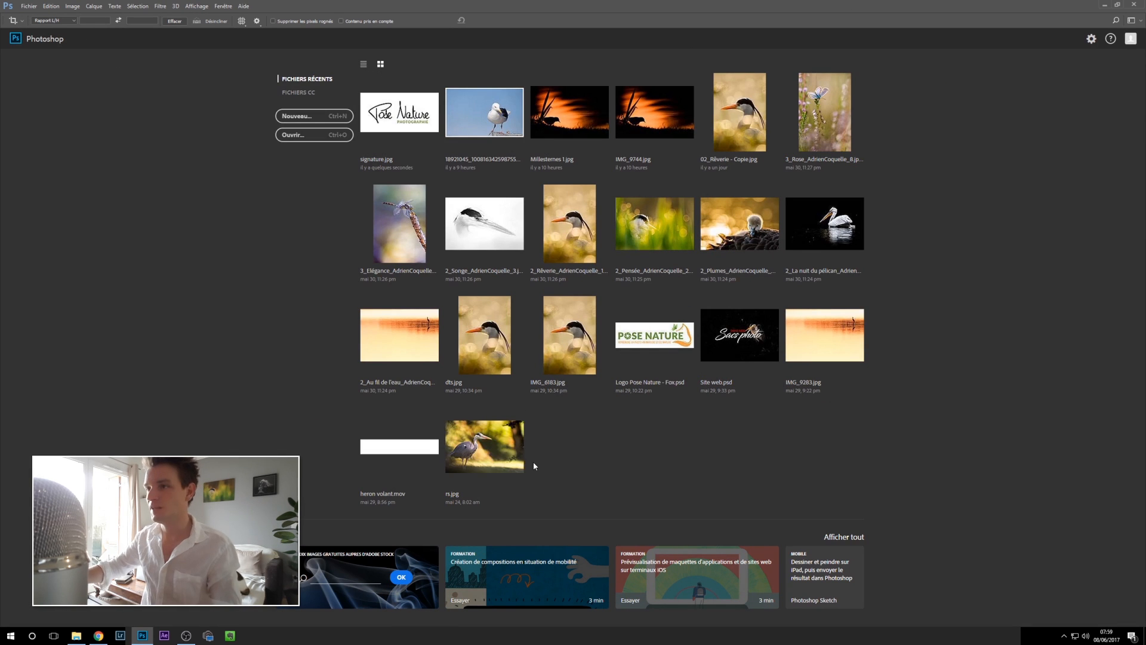
# - Open the 02_Rêverie photo from the desktop, discarding its embedded colour profile
pyautogui.click(22, 5)
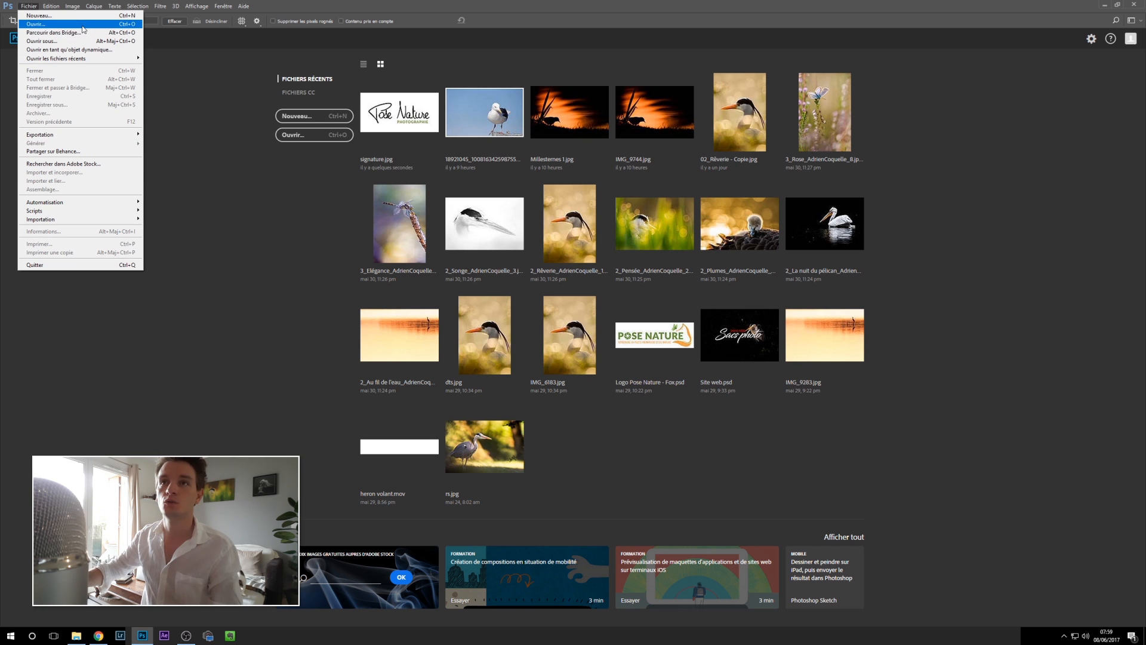
pyautogui.click(37, 24)
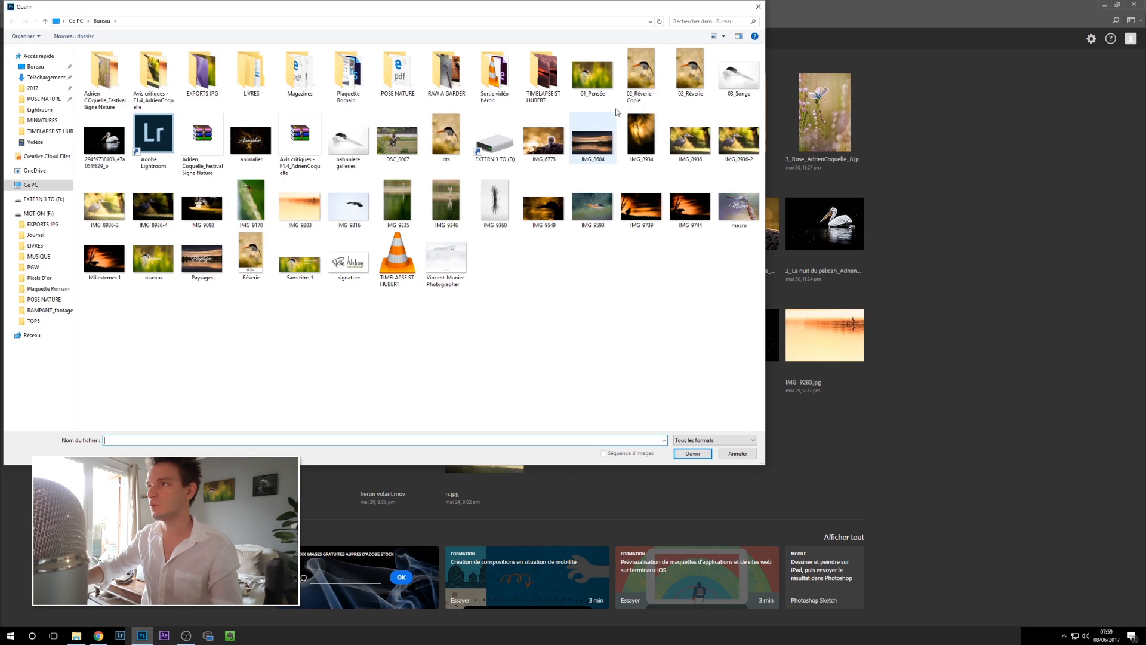
pyautogui.doubleClick(687, 75)
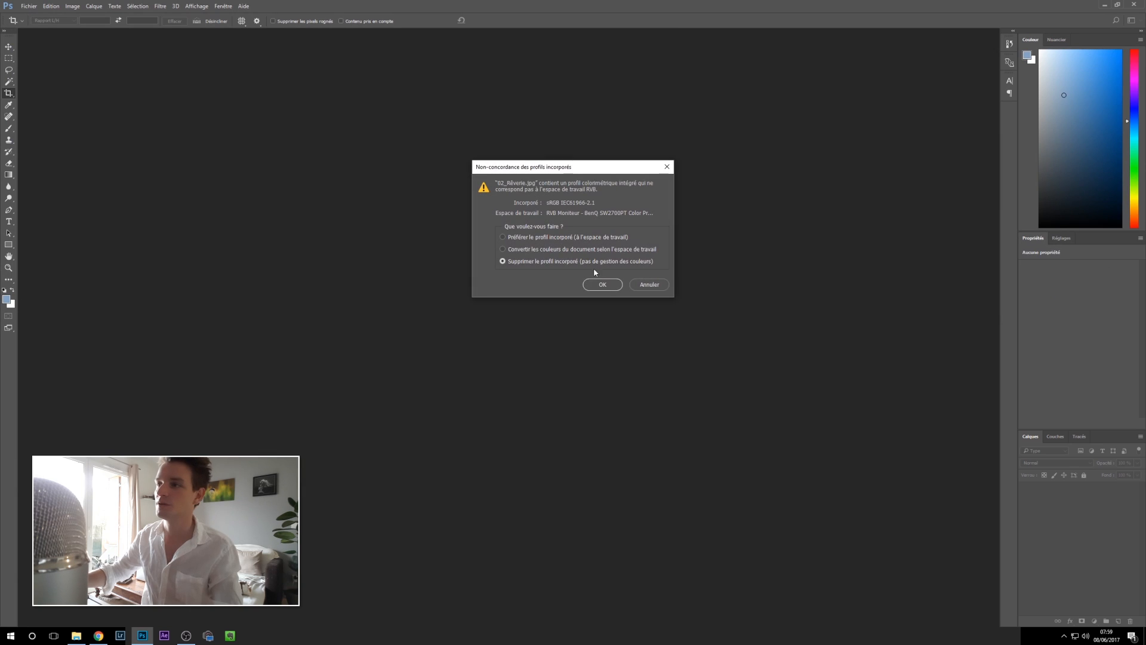
pyautogui.click(603, 284)
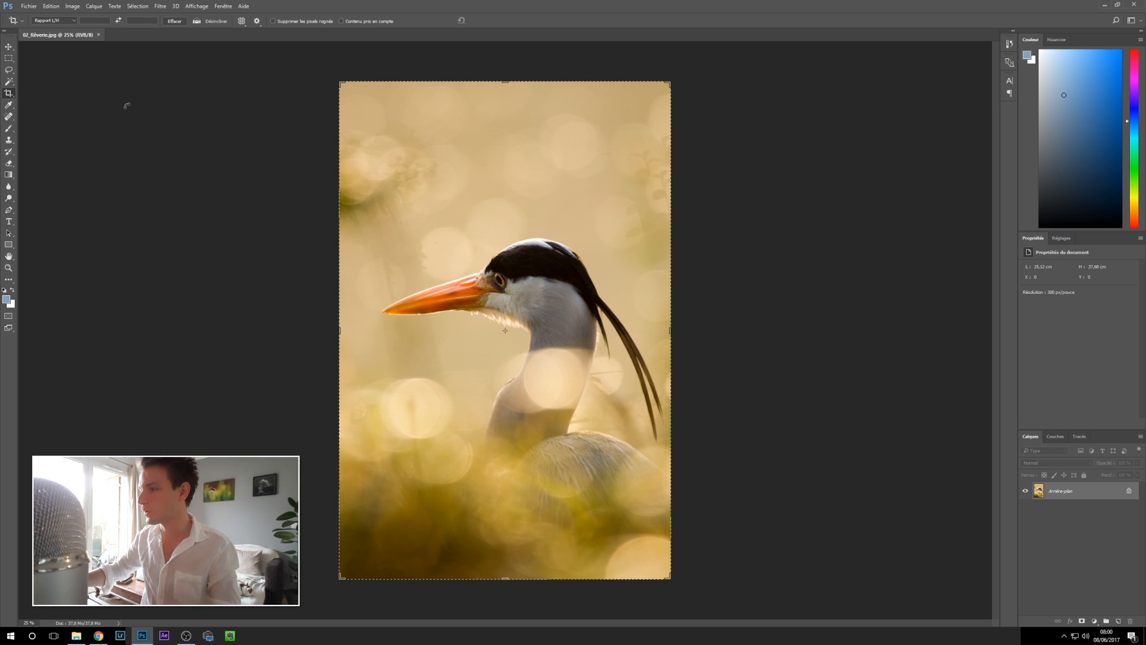
# - Resize the heron photo to a height of 1080 pixels with linked proportions and automatic resampling
pyautogui.click(81, 8)
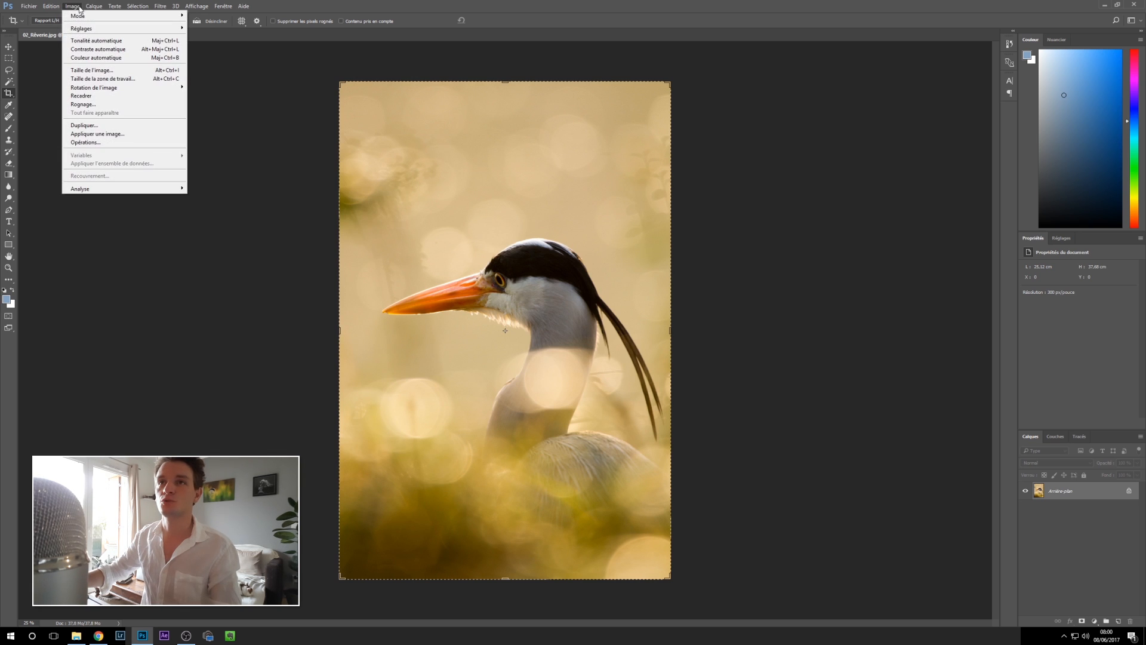
pyautogui.click(108, 70)
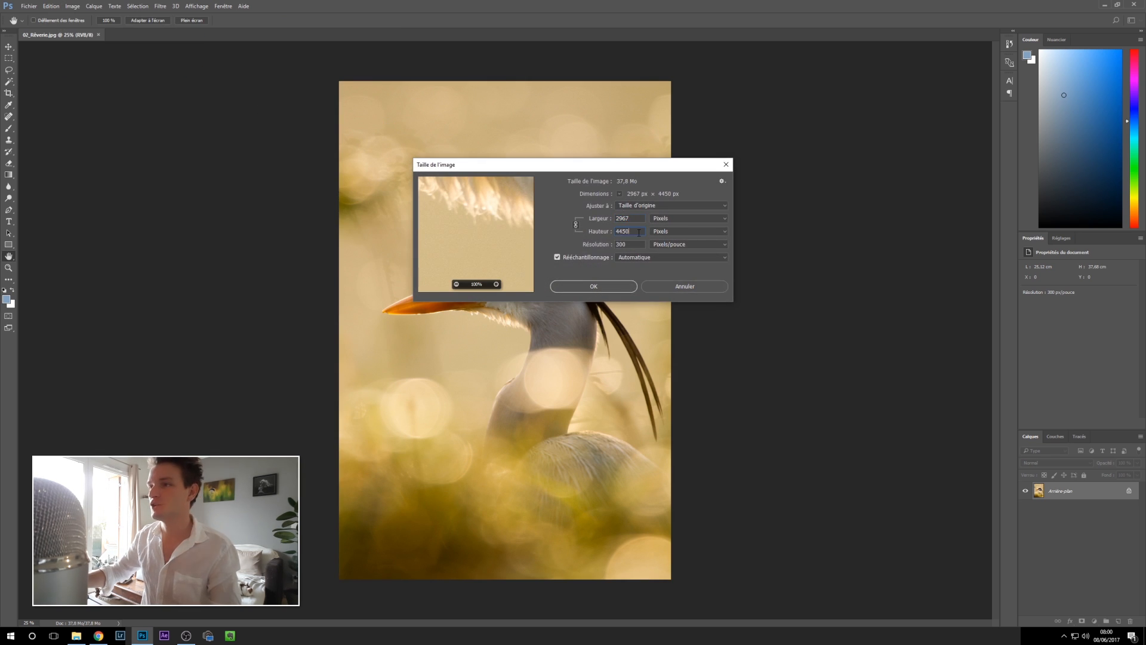
pyautogui.press('Tab')
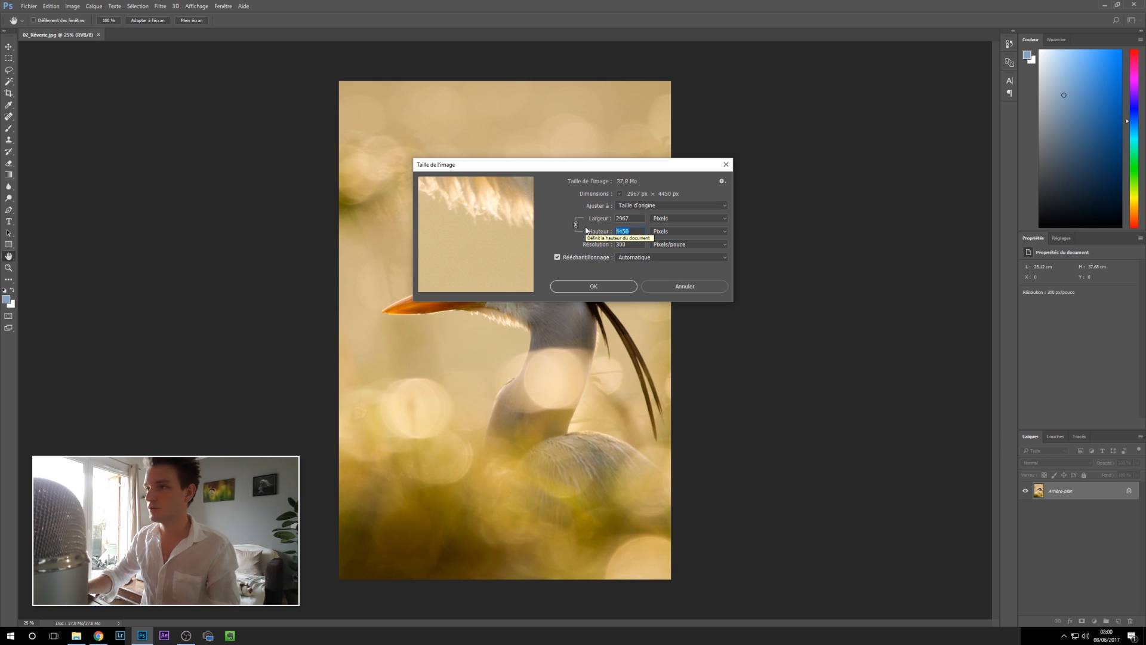
pyautogui.write('1080')
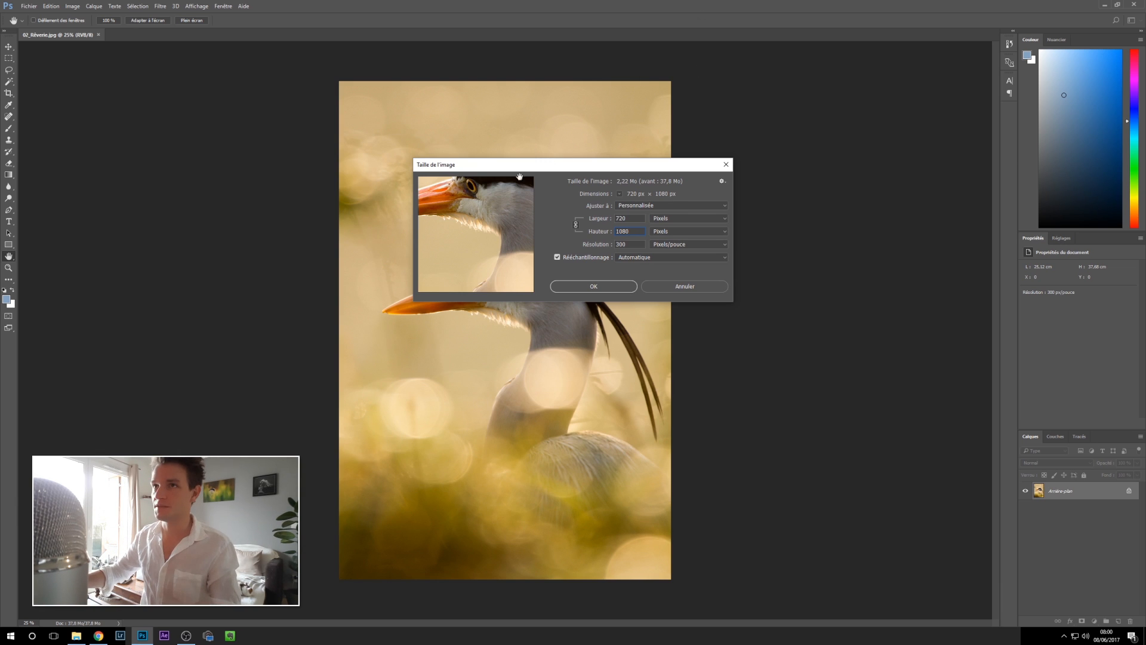
pyautogui.moveTo(479, 187)
pyautogui.moveTo(499, 168); pyautogui.dragTo(490, 156)
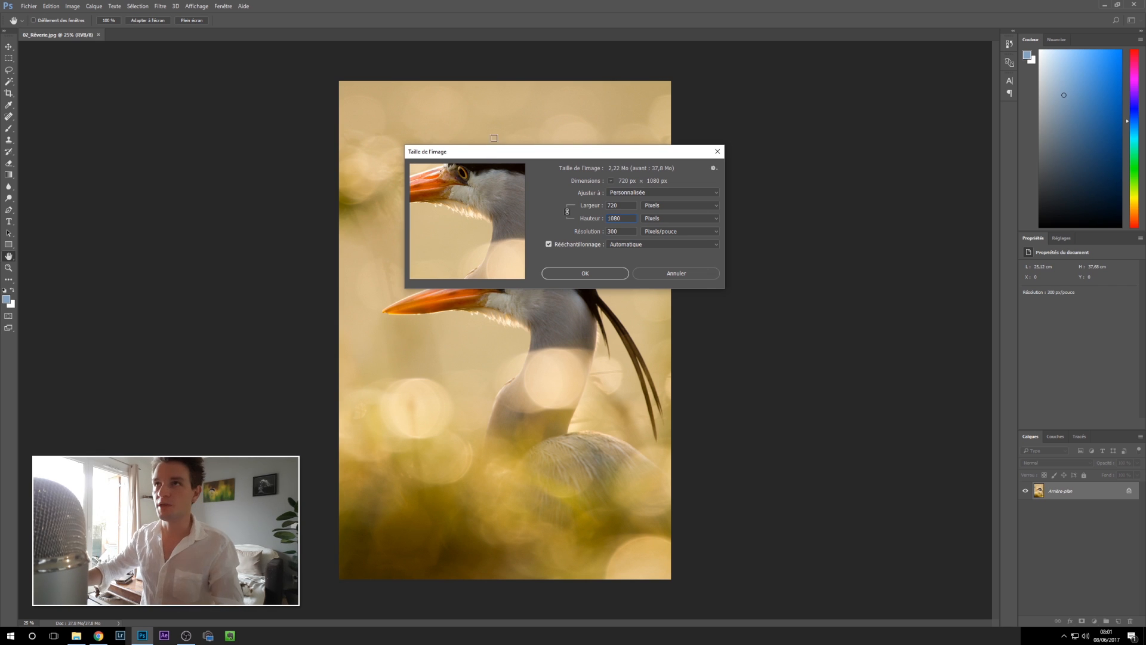
pyautogui.moveTo(532, 157); pyautogui.dragTo(493, 151)
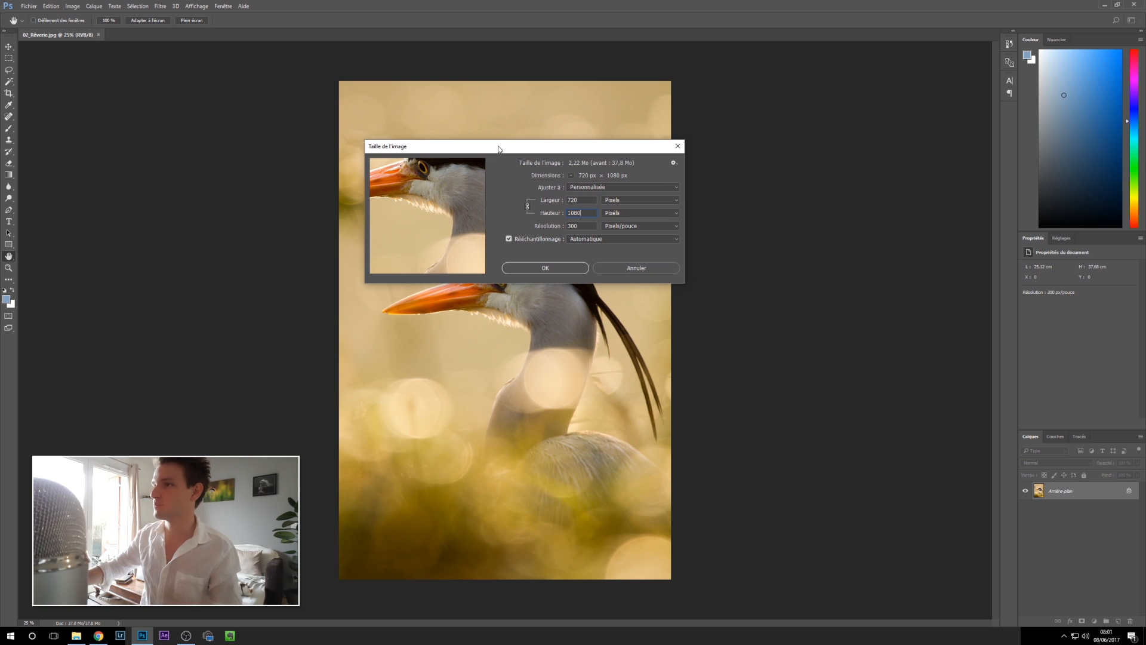
pyautogui.moveTo(499, 148); pyautogui.dragTo(495, 143)
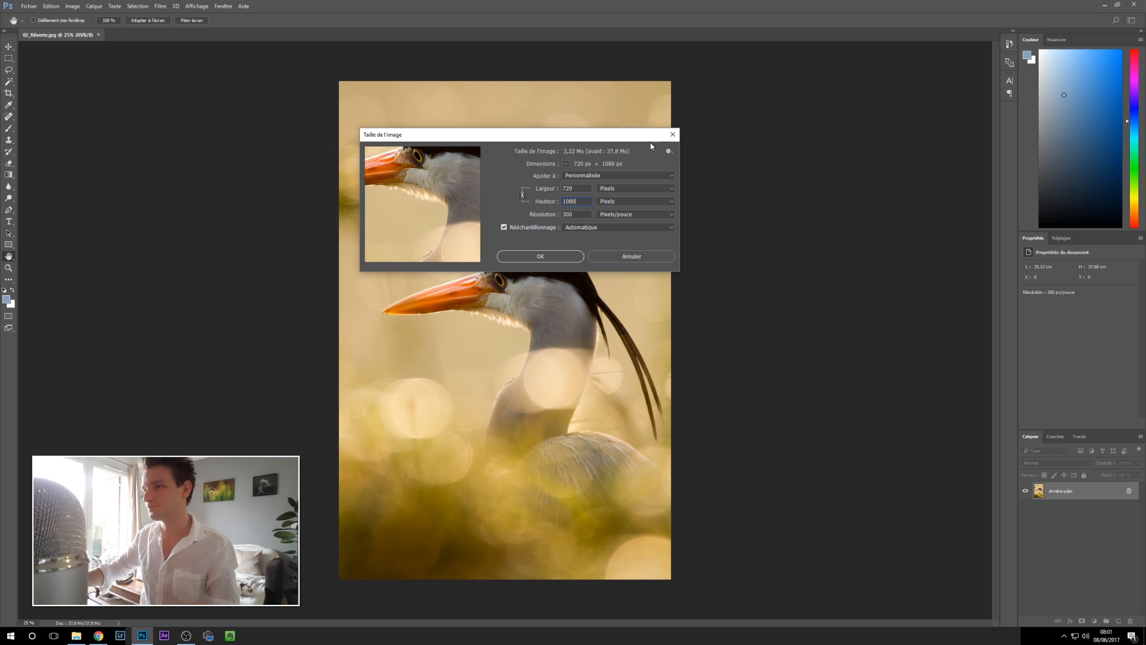
pyautogui.click(540, 256)
pyautogui.press('c')
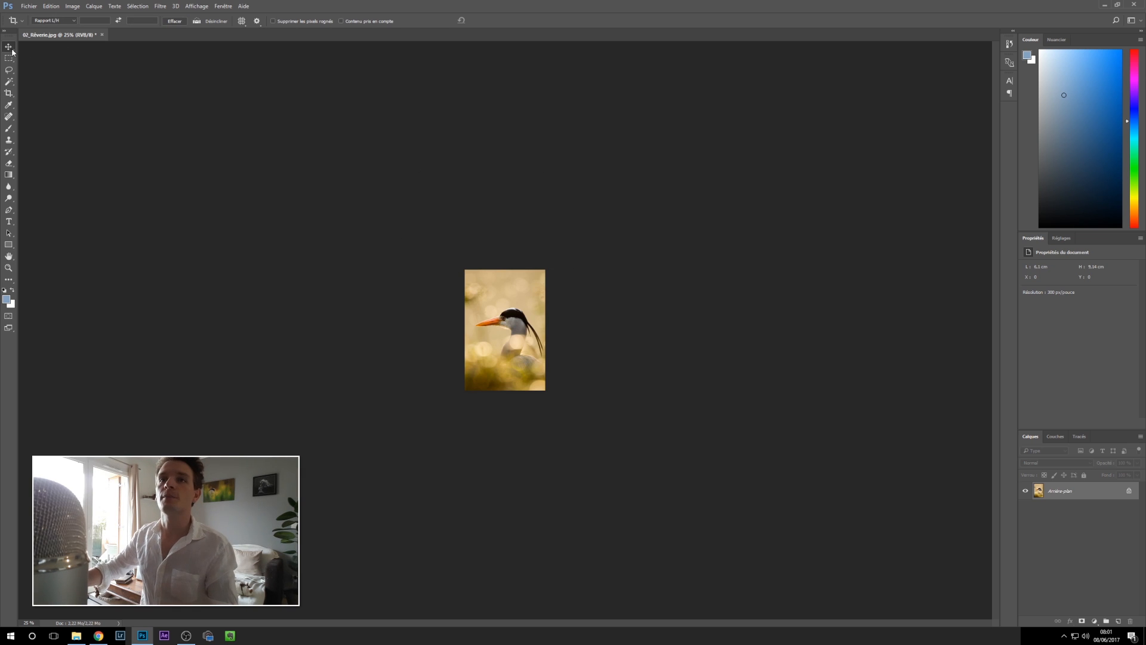
# - Activate the Move tool and examine the resized heron photo at several magnifications, finishing with a close-up of the head
pyautogui.click(11, 51)
pyautogui.scroll(3, 531, 336)
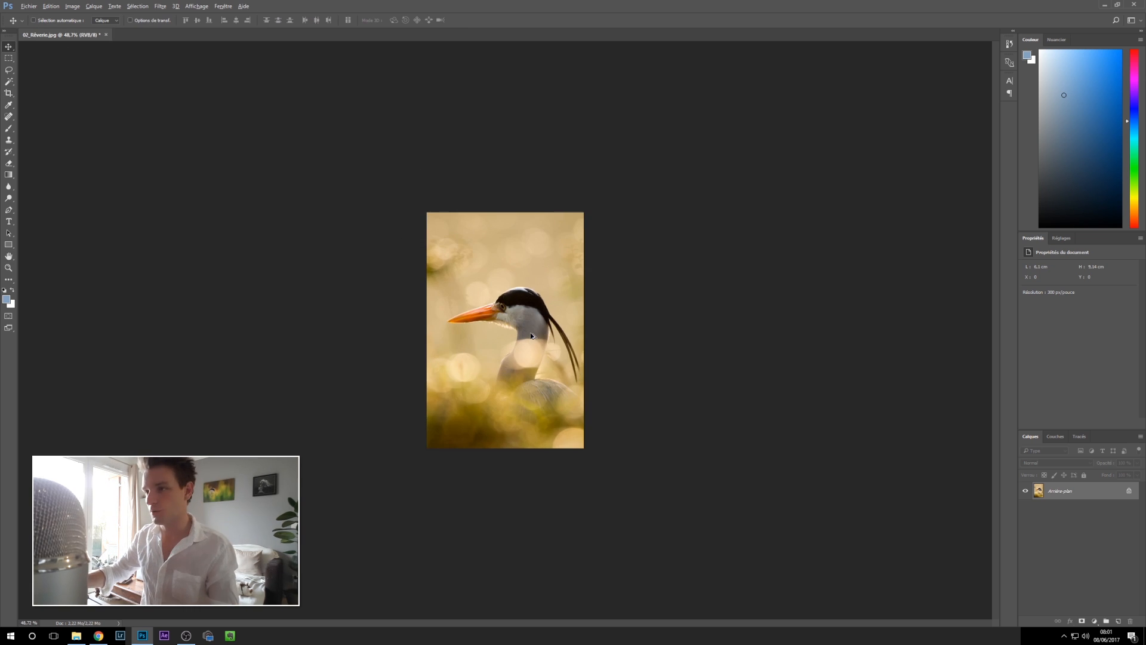
pyautogui.scroll(2, 531, 336)
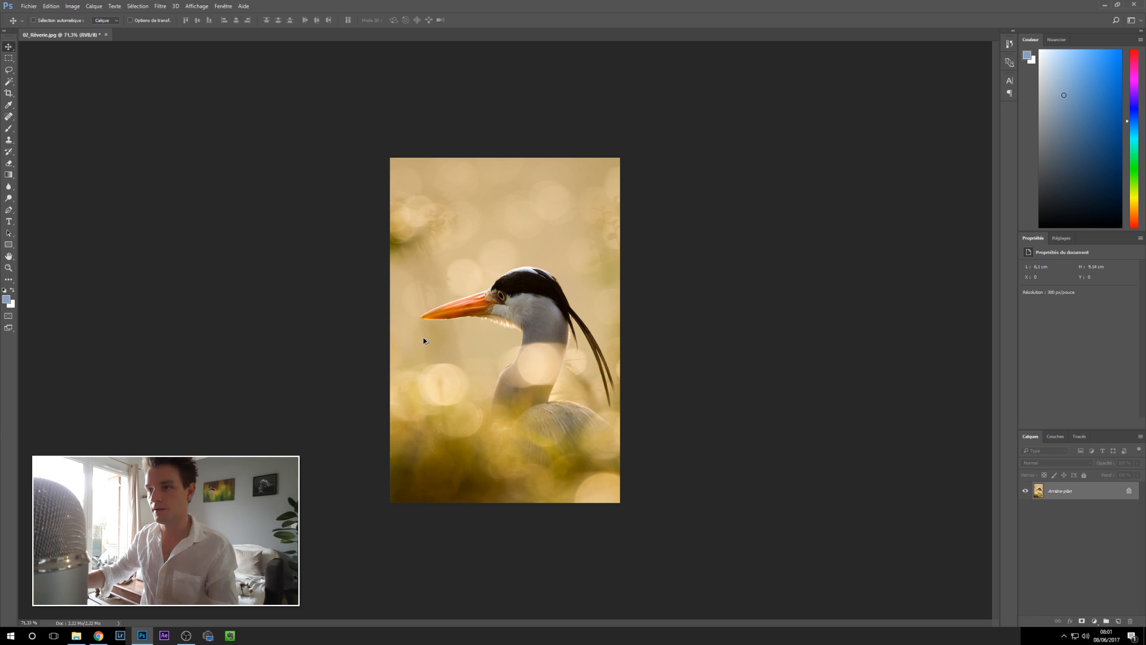
pyautogui.scroll(-5, 424, 340)
pyautogui.scroll(7, 424, 340)
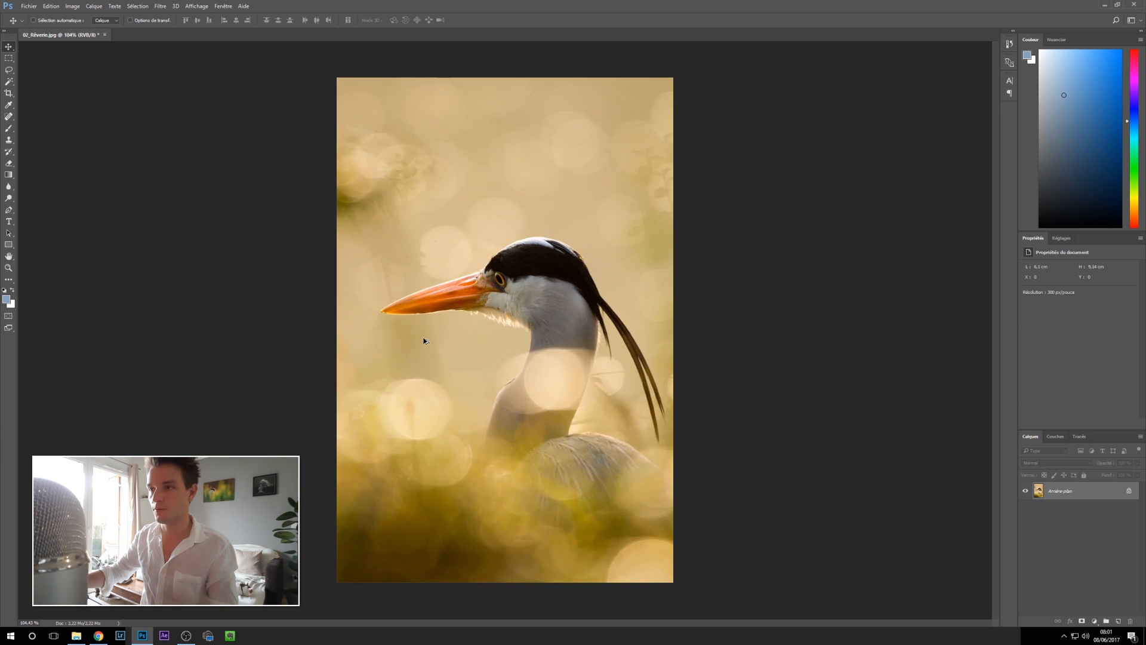
pyautogui.scroll(5, 417, 361)
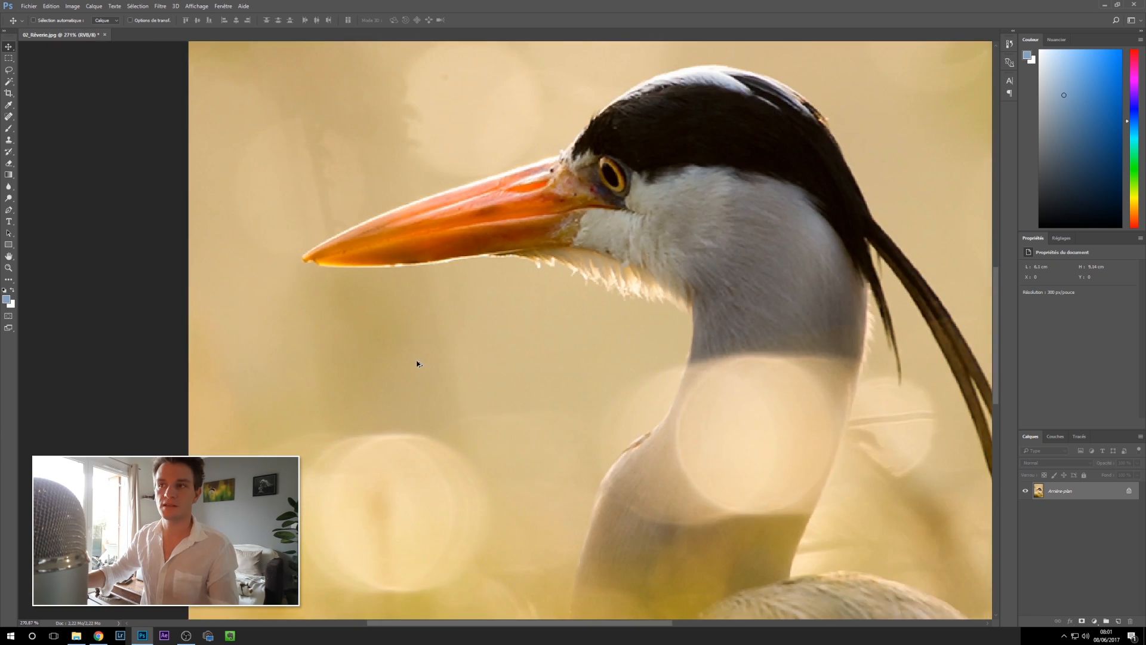
# - Activate the Zoom tool and examine the whole heron photo at several magnifications, including 100%
pyautogui.scroll(-9, 418, 364)
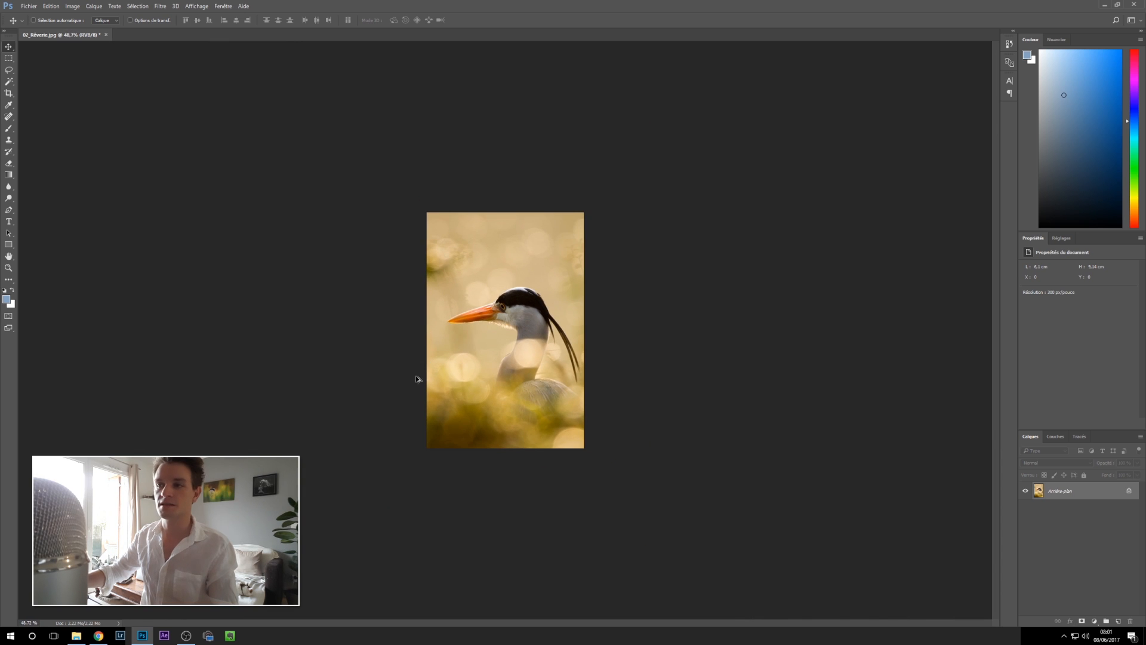
pyautogui.scroll(3, 471, 363)
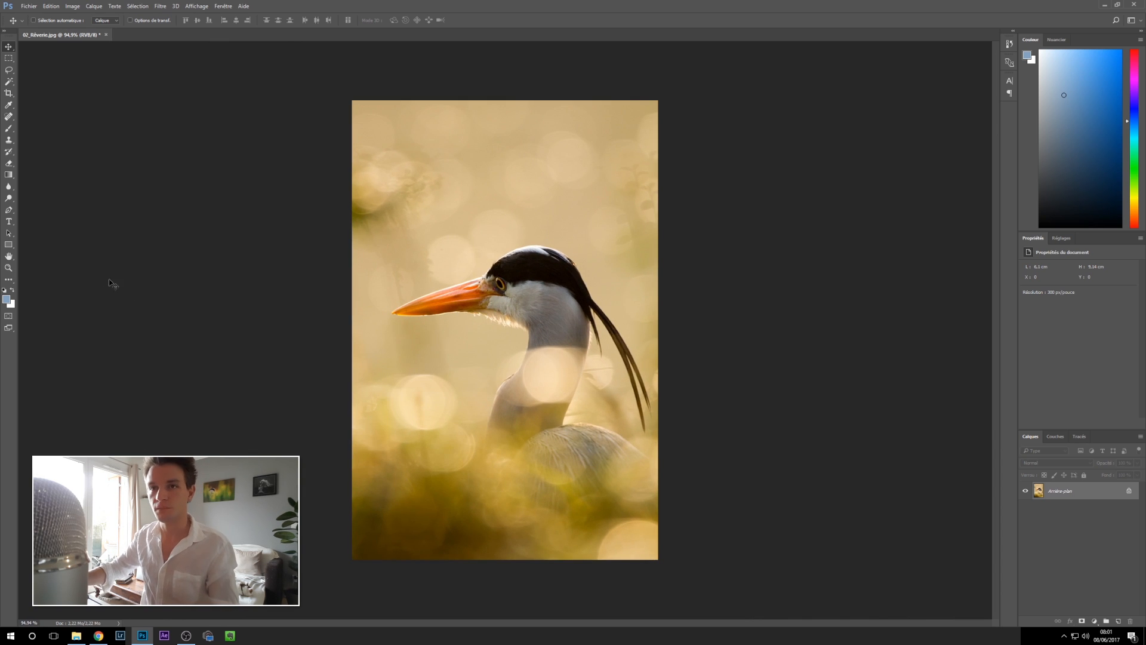
pyautogui.click(9, 267)
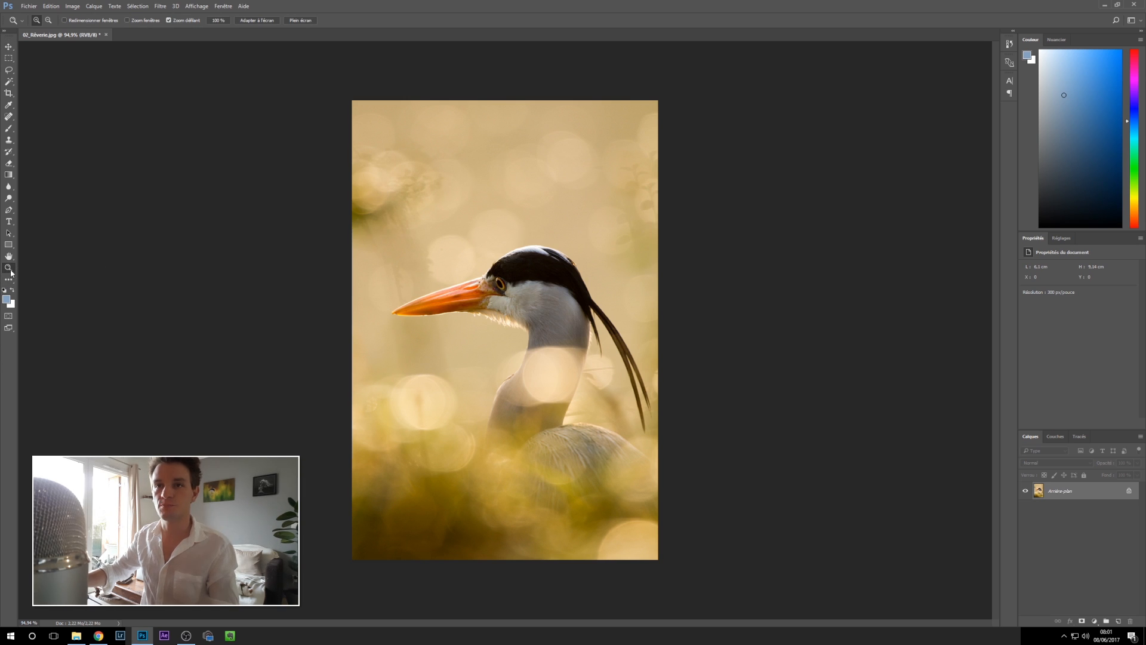
pyautogui.click(478, 322)
pyautogui.rightClick(478, 323)
pyautogui.click(461, 320)
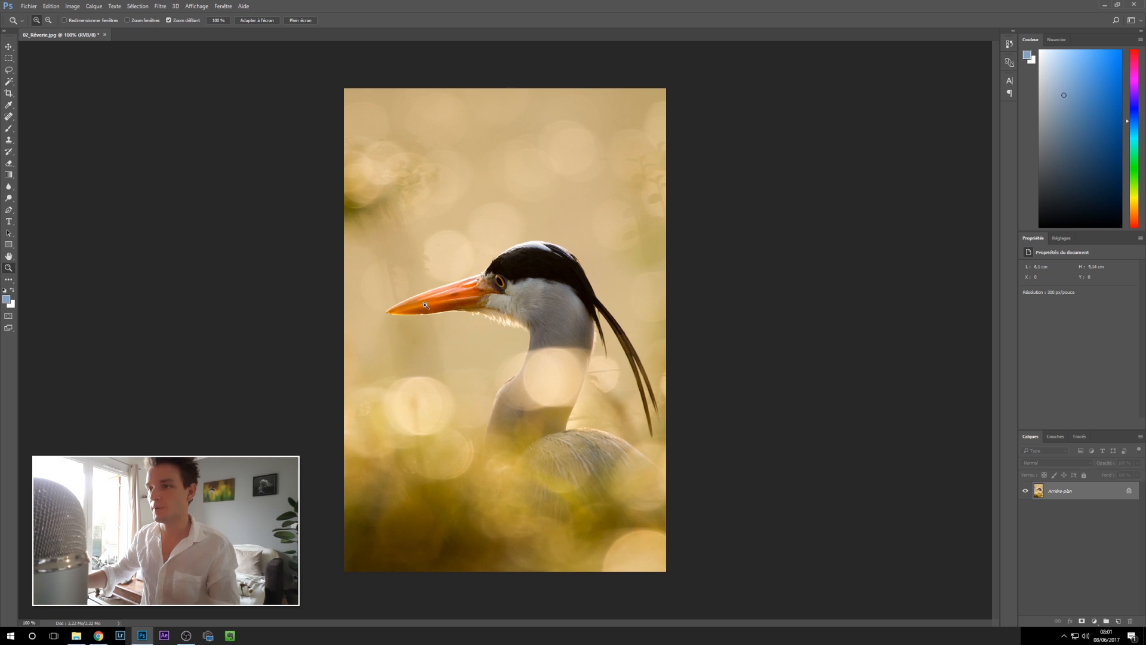
pyautogui.click(461, 350)
pyautogui.scroll(-4, 461, 350)
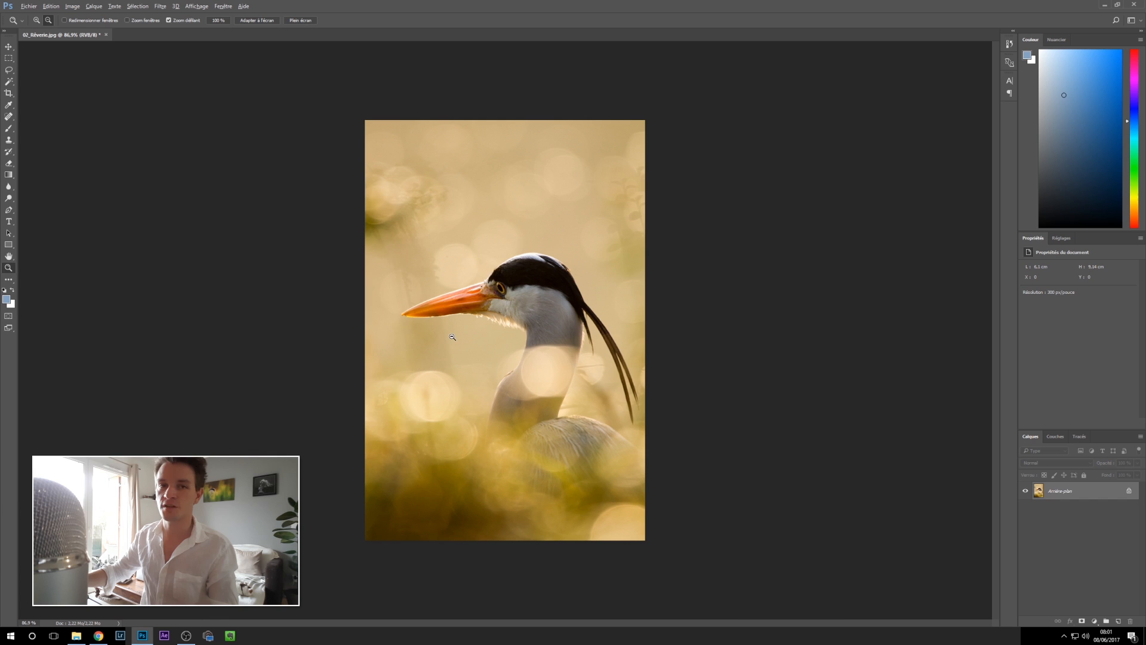
pyautogui.scroll(-1, 466, 353)
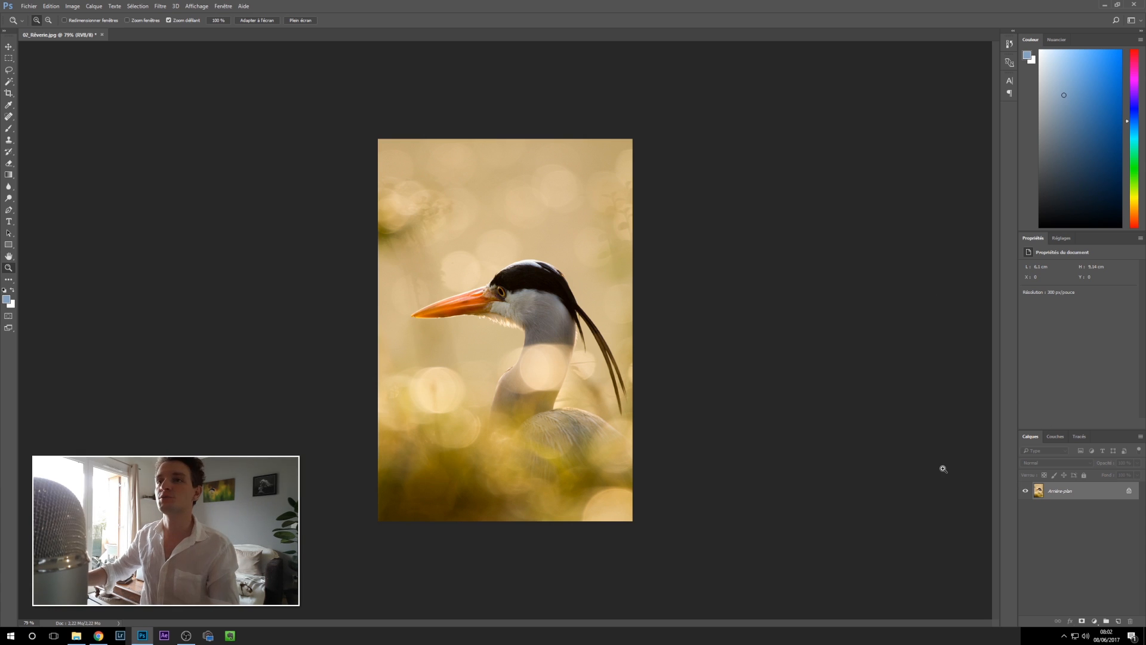
# - Convert the locked background into a regular layer and rename it Photographie
pyautogui.doubleClick(1107, 497)
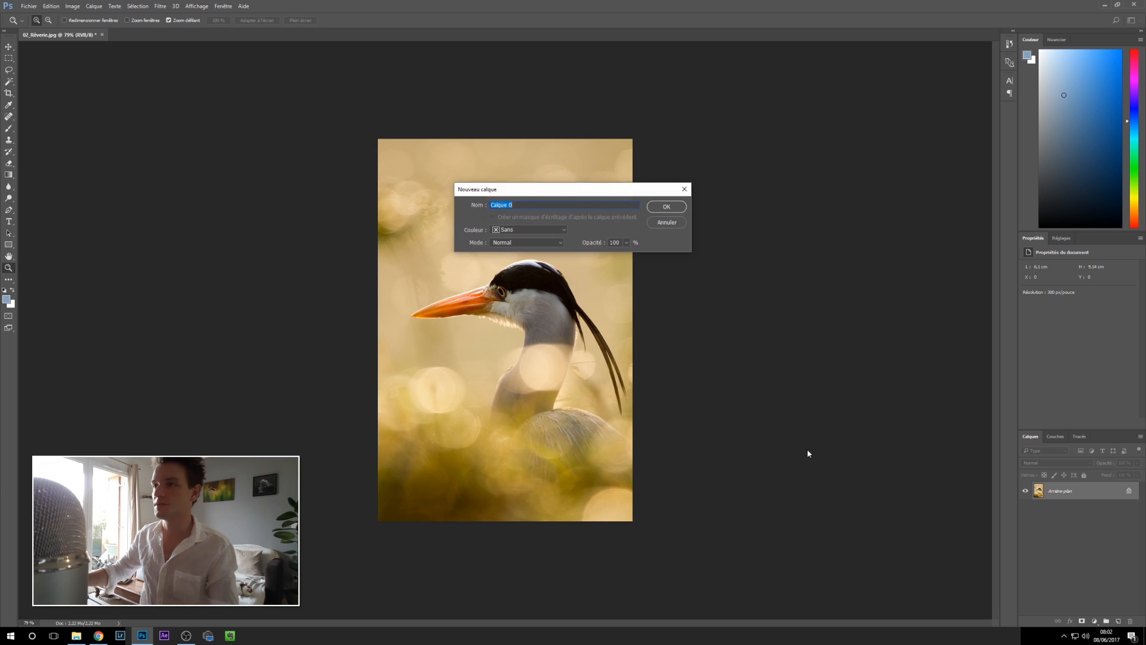
pyautogui.click(666, 207)
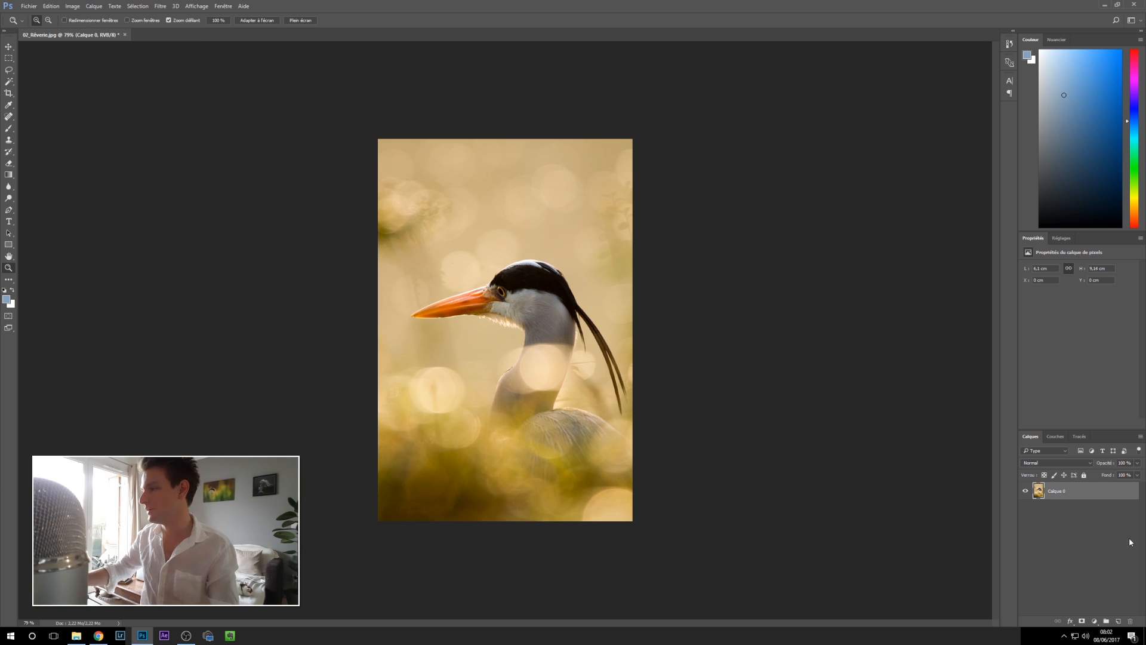
pyautogui.doubleClick(1064, 491)
pyautogui.write('photogra')
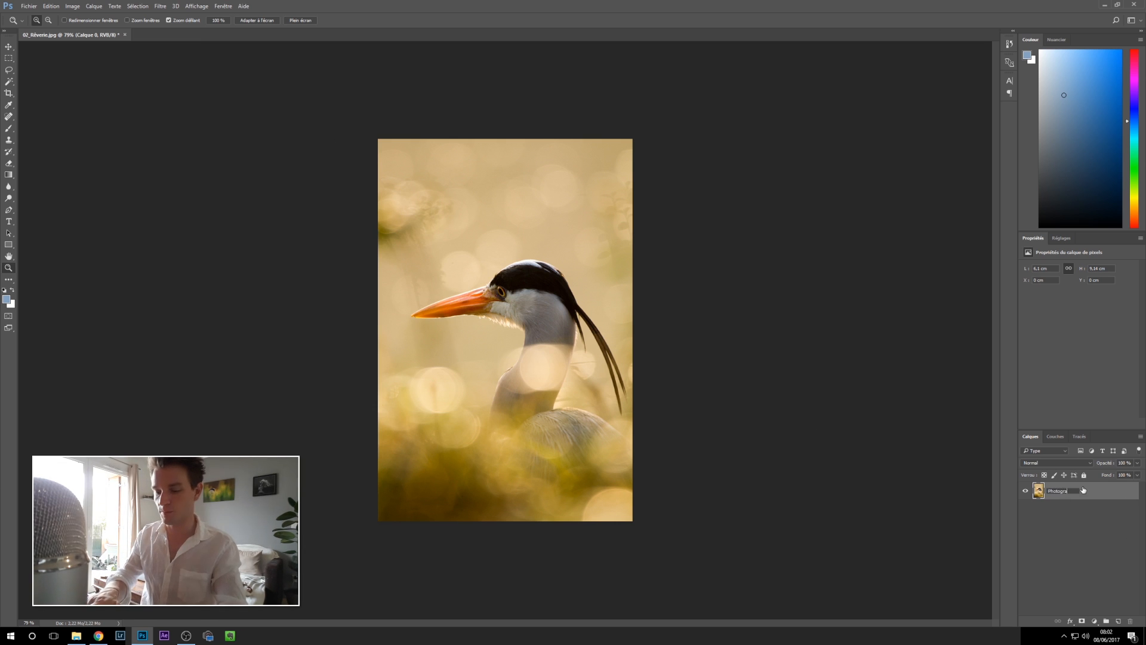
pyautogui.write('phie')
pyautogui.press('Return')
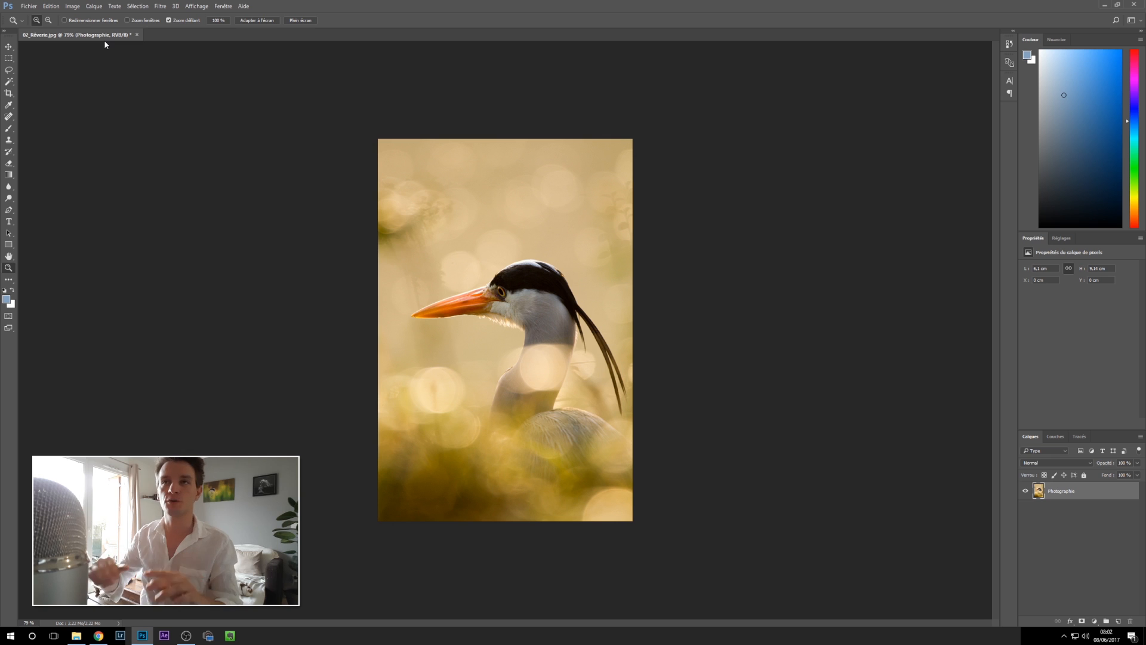
# - Widen the canvas by 20 pixels relative to its current size, keeping the photo centred
pyautogui.click(72, 6)
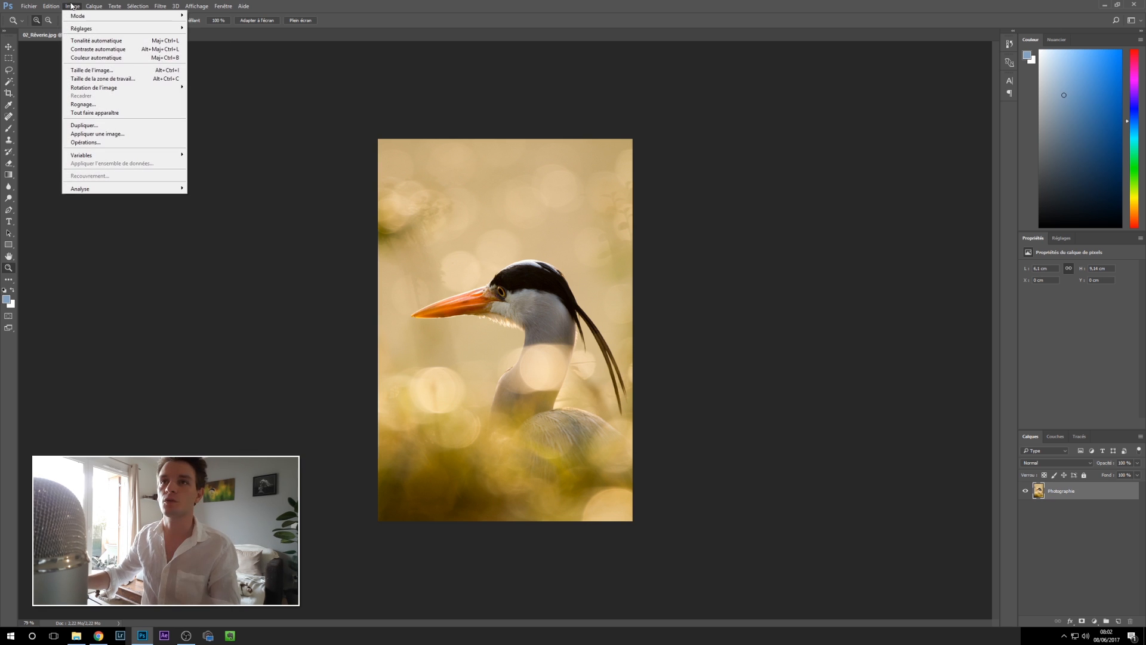
pyautogui.click(94, 80)
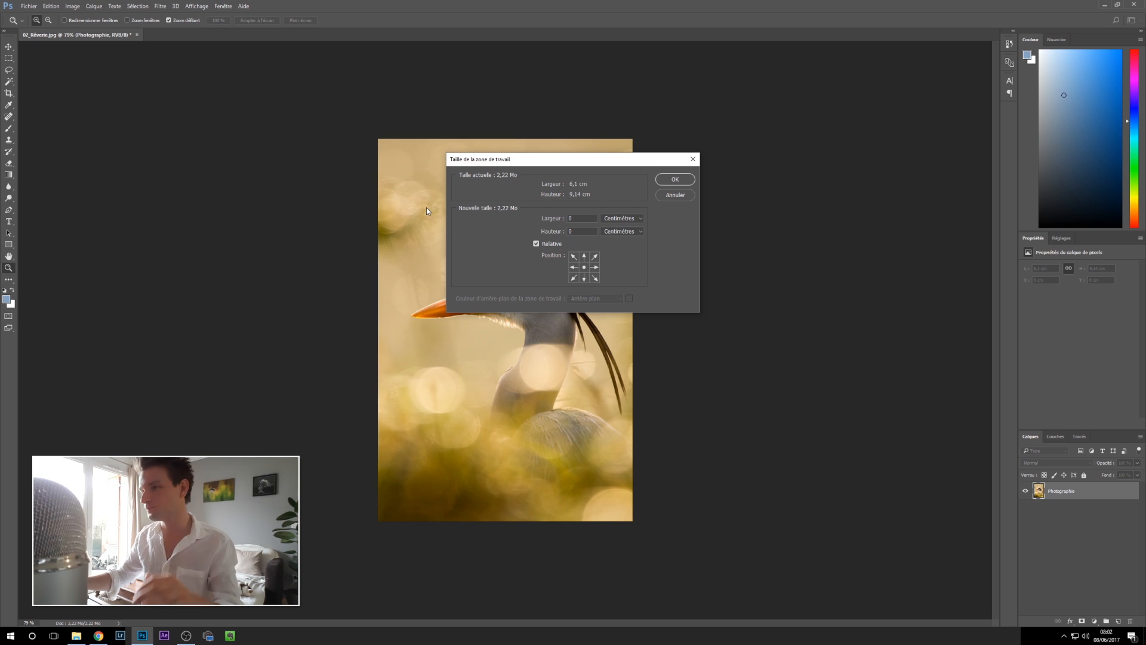
pyautogui.click(617, 219)
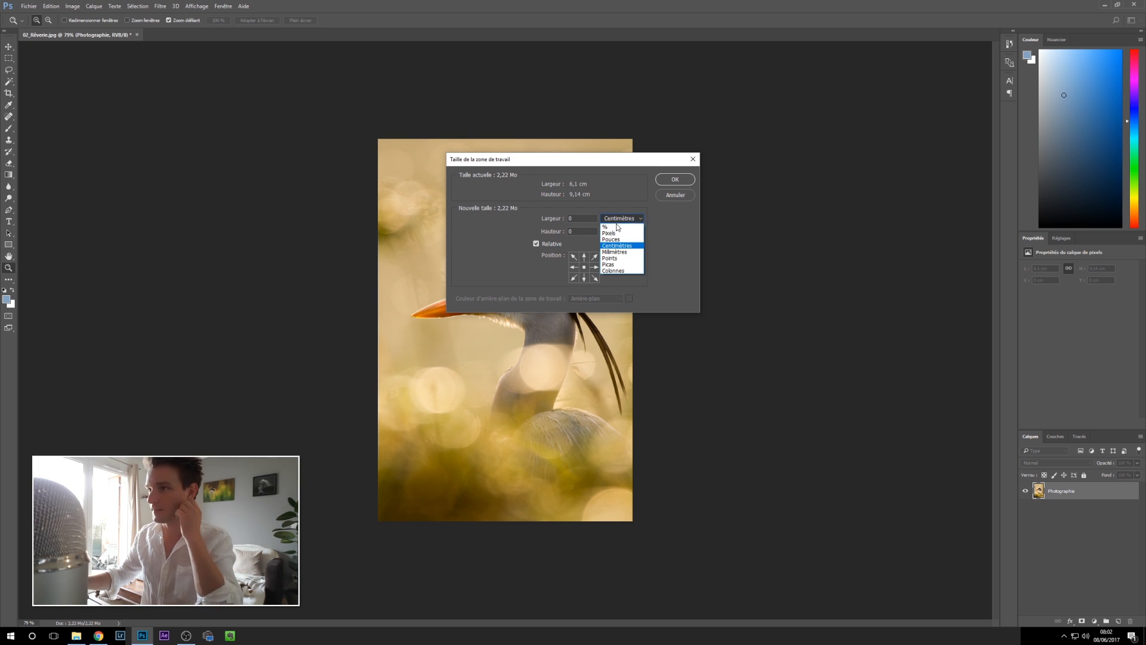
pyautogui.click(618, 233)
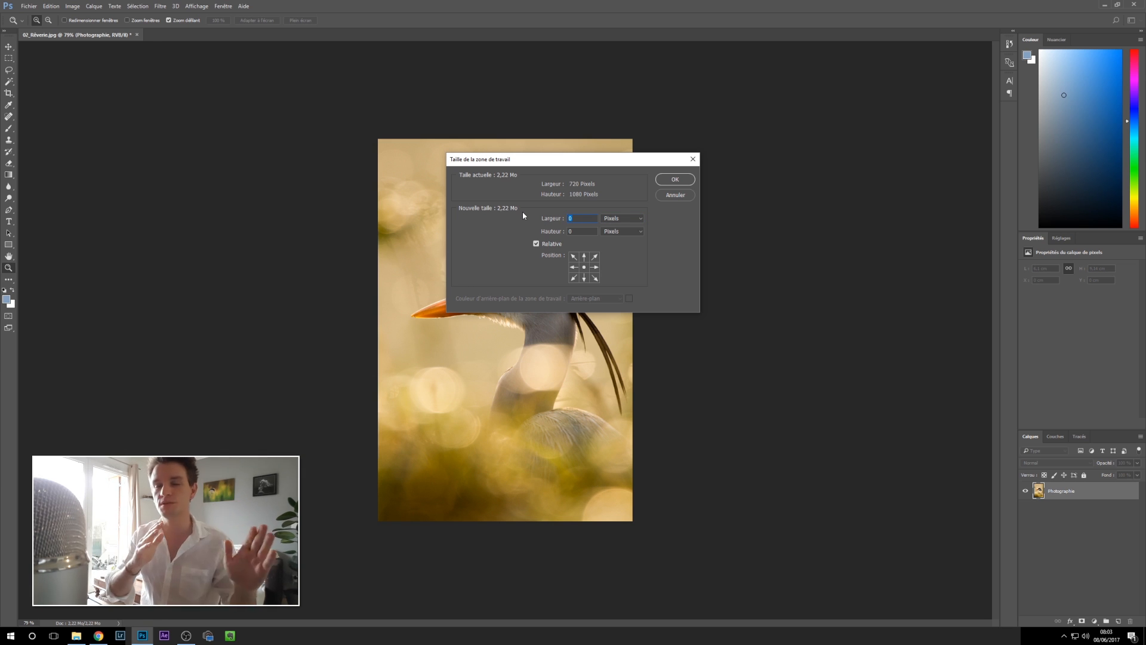
pyautogui.write('20')
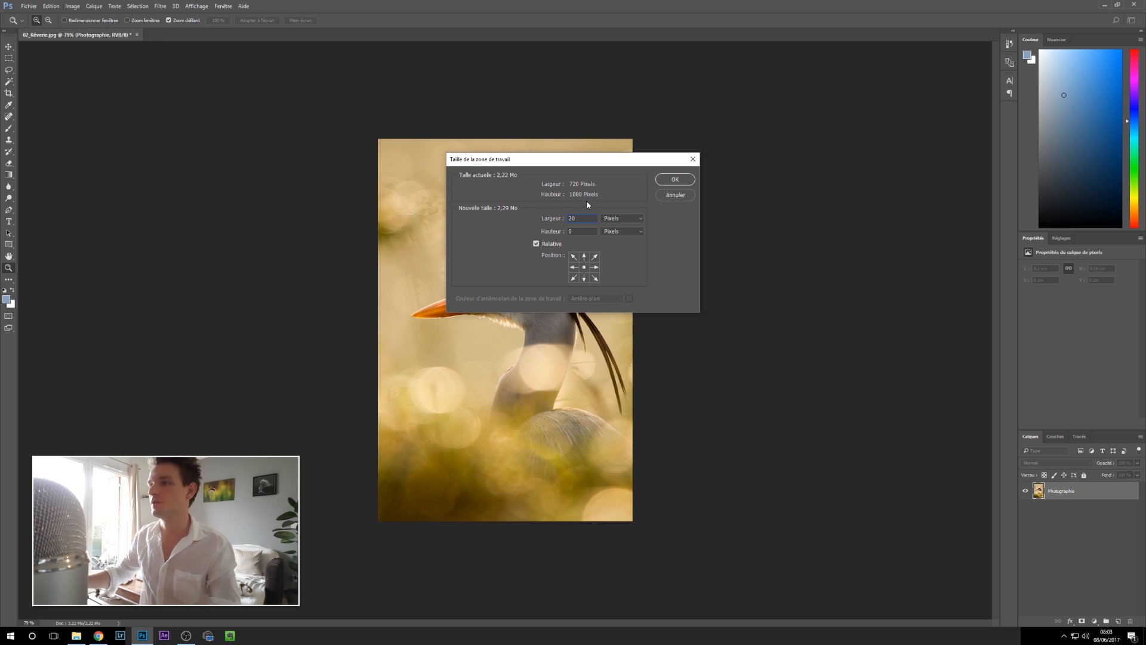
pyautogui.click(669, 185)
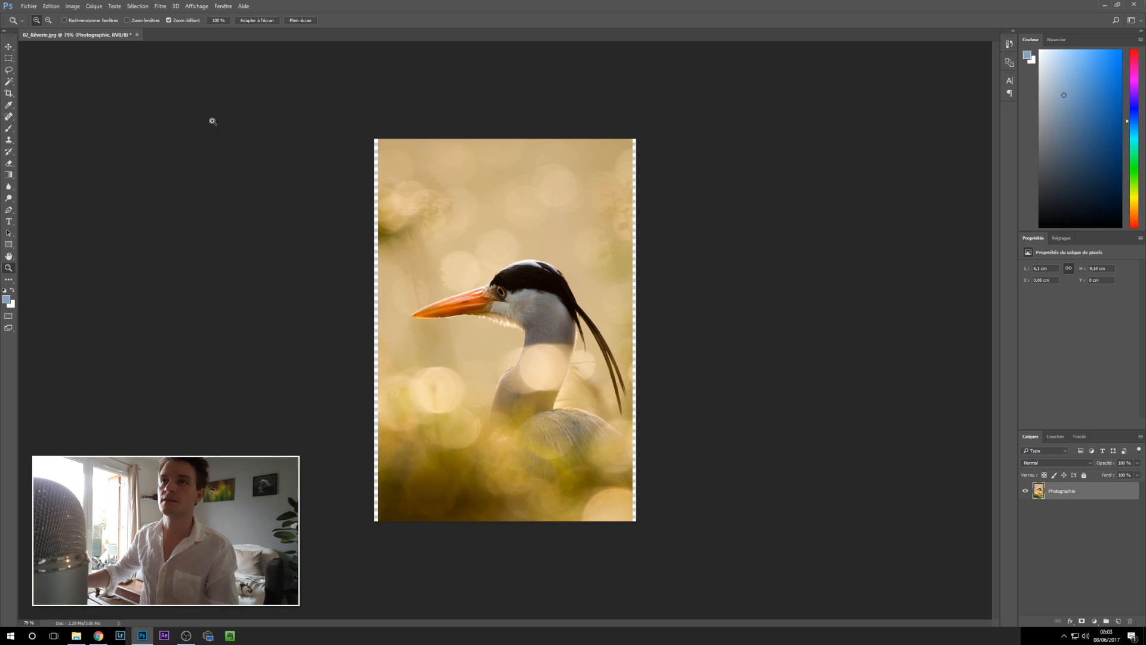
# - Try extending the canvas height by 10 centimetres with a centred anchor, and undo that change
pyautogui.click(72, 6)
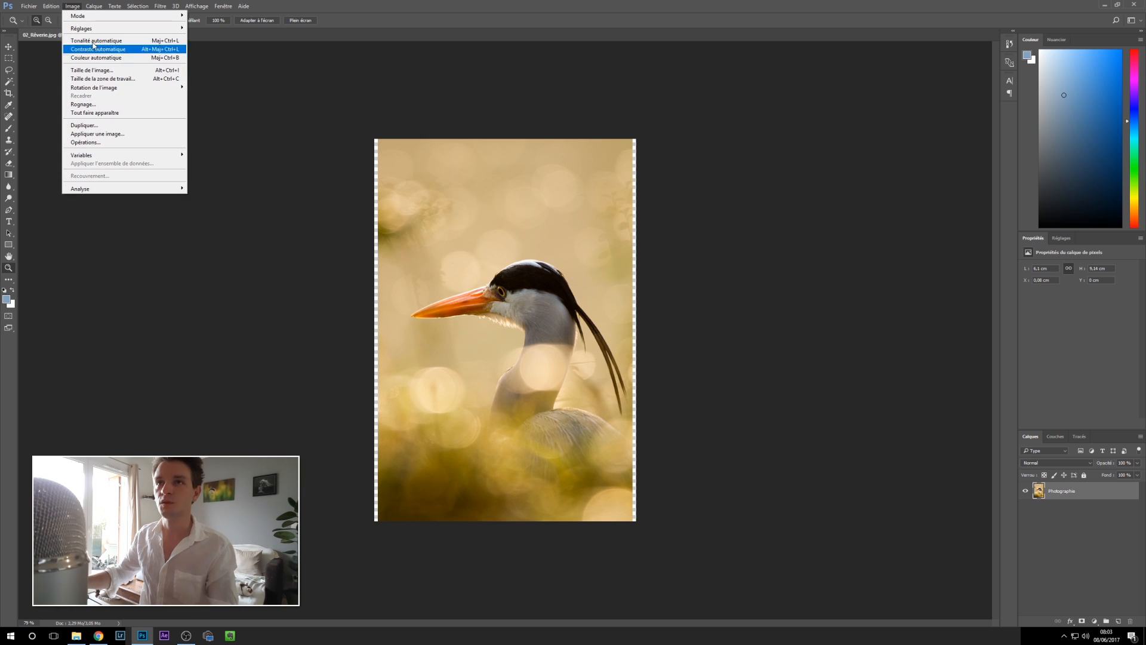
pyautogui.click(101, 80)
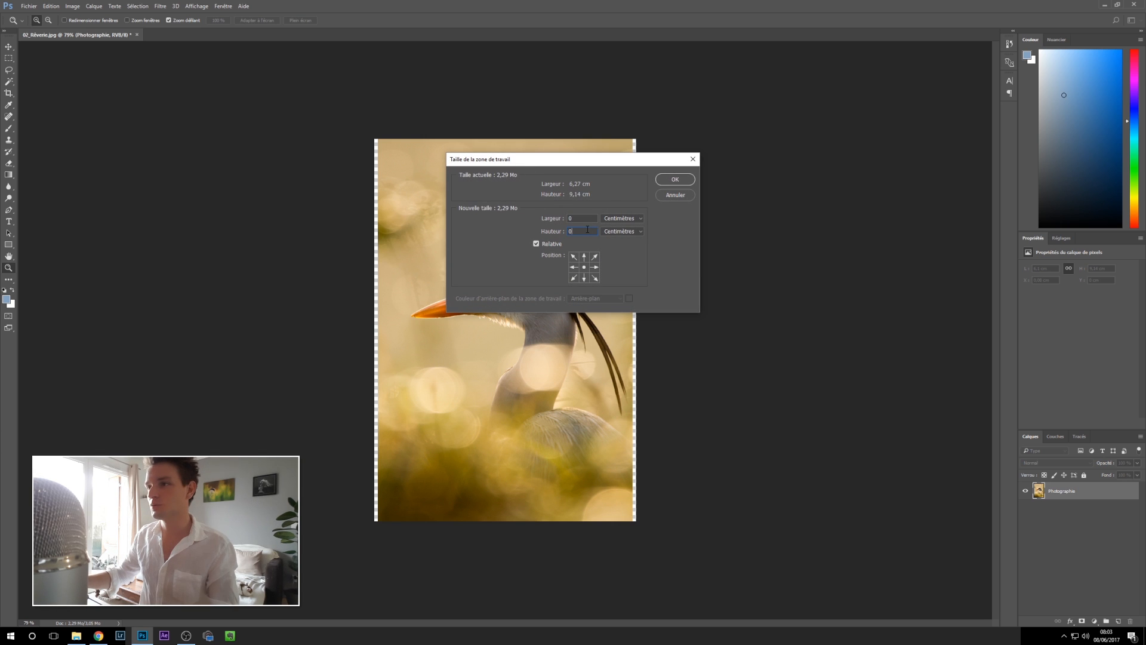
pyautogui.moveTo(587, 229); pyautogui.dragTo(543, 233)
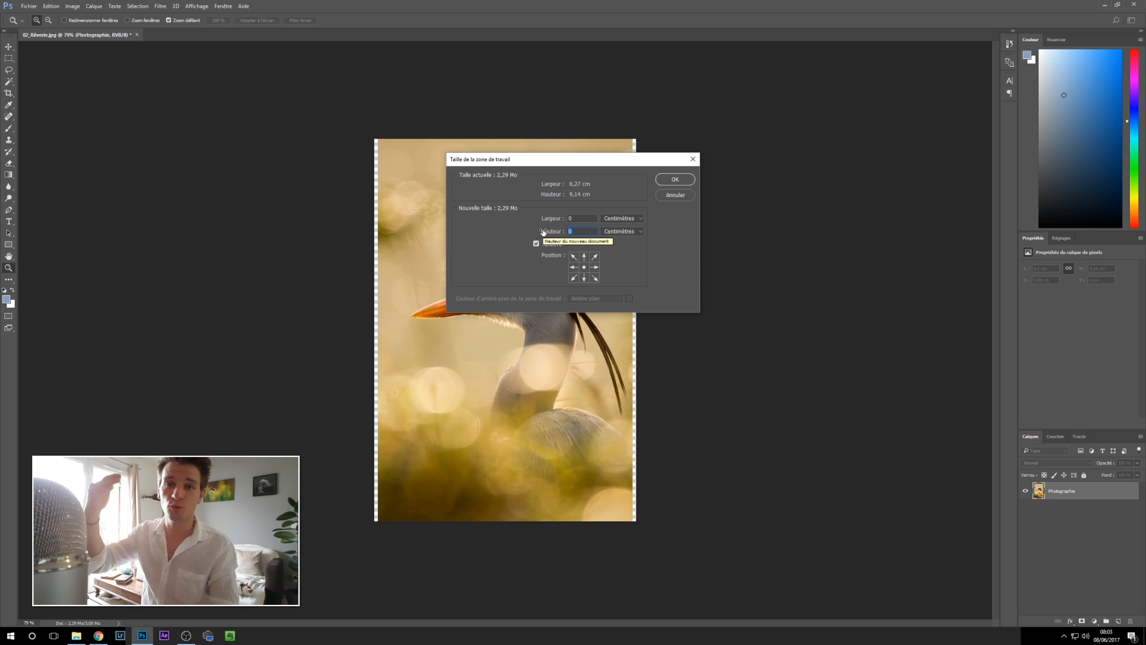
pyautogui.write('1')
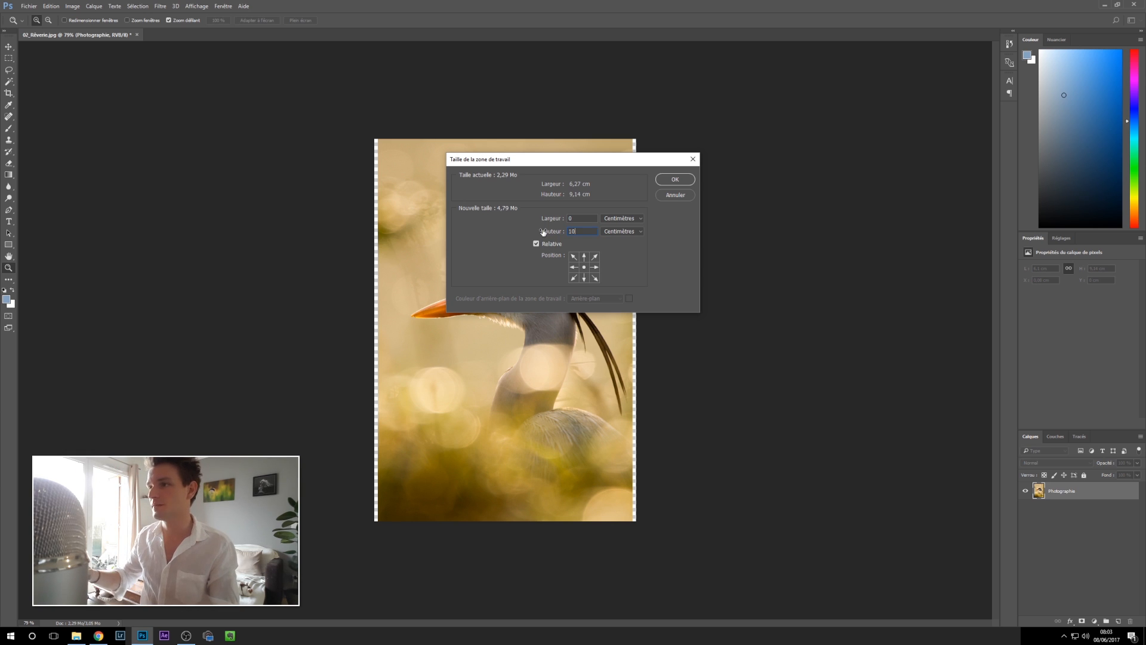
pyautogui.click(671, 179)
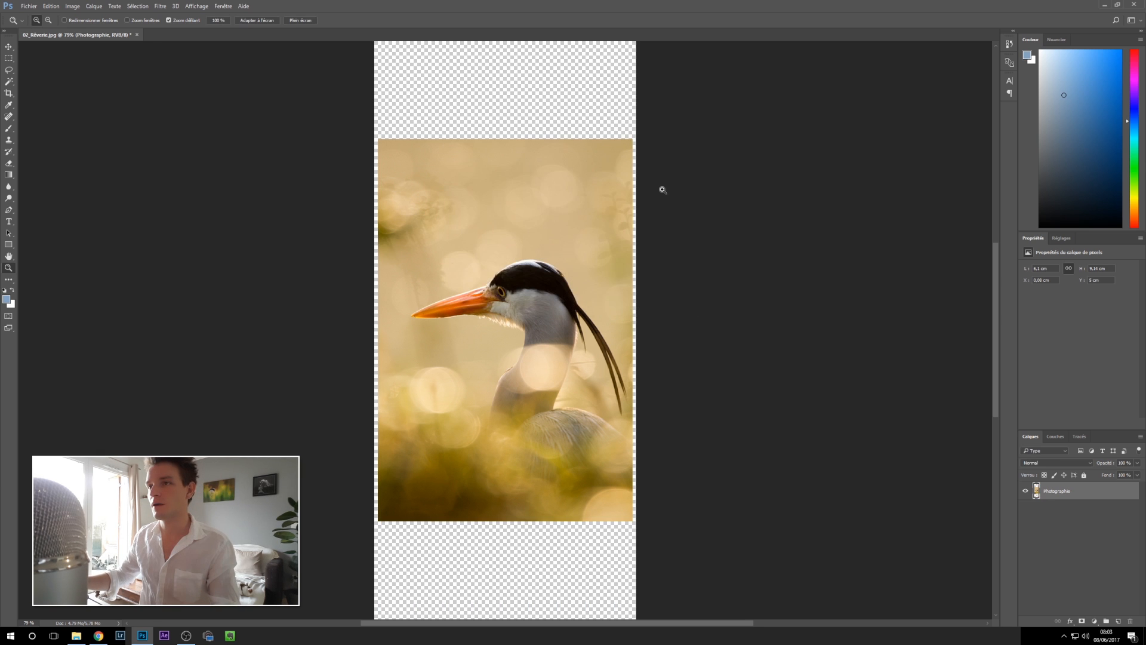
pyautogui.hotkey('ctrl', 'z')
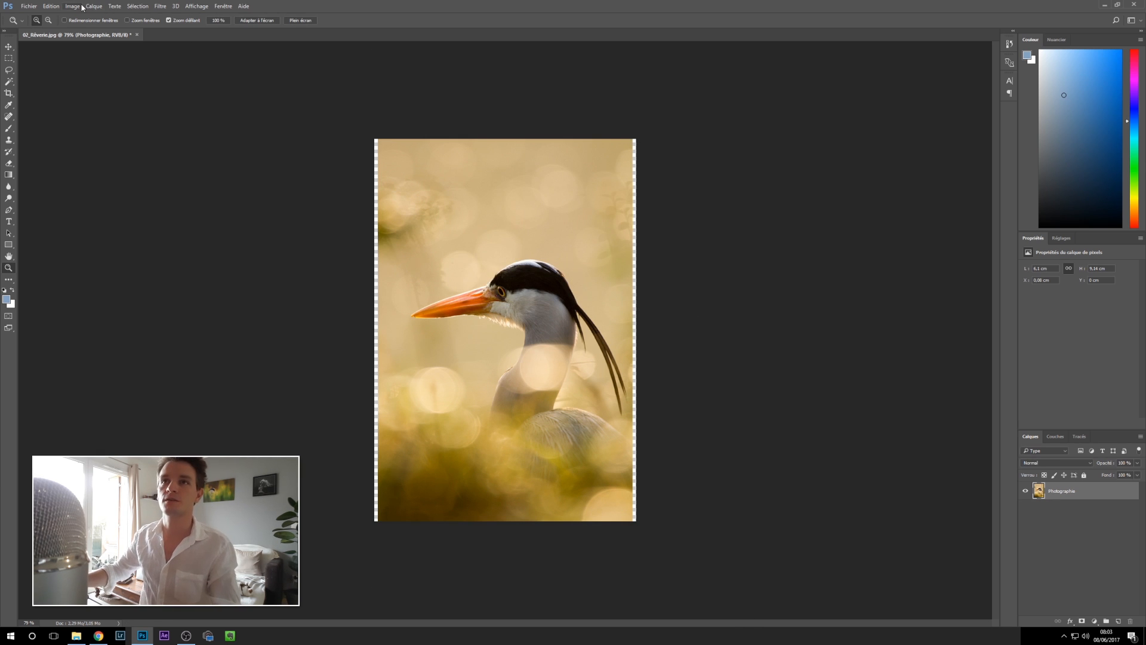
# - Try extending the canvas height by 10 pixels, split evenly above and below the photo, and undo it
pyautogui.click(72, 6)
pyautogui.click(99, 80)
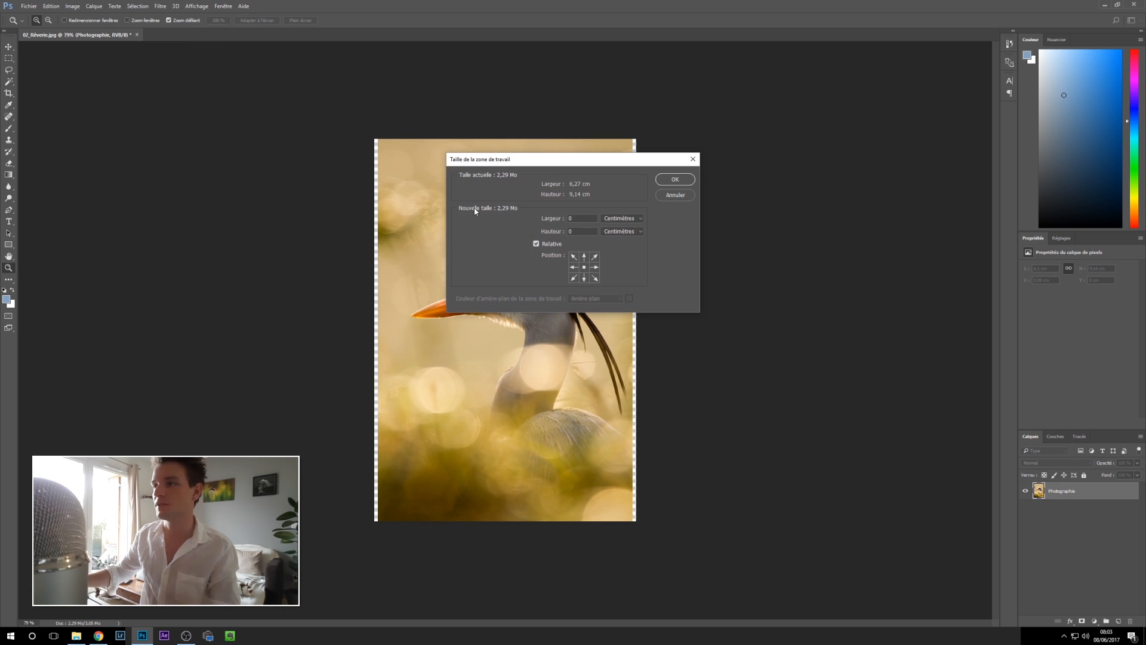
pyautogui.click(635, 222)
pyautogui.click(612, 230)
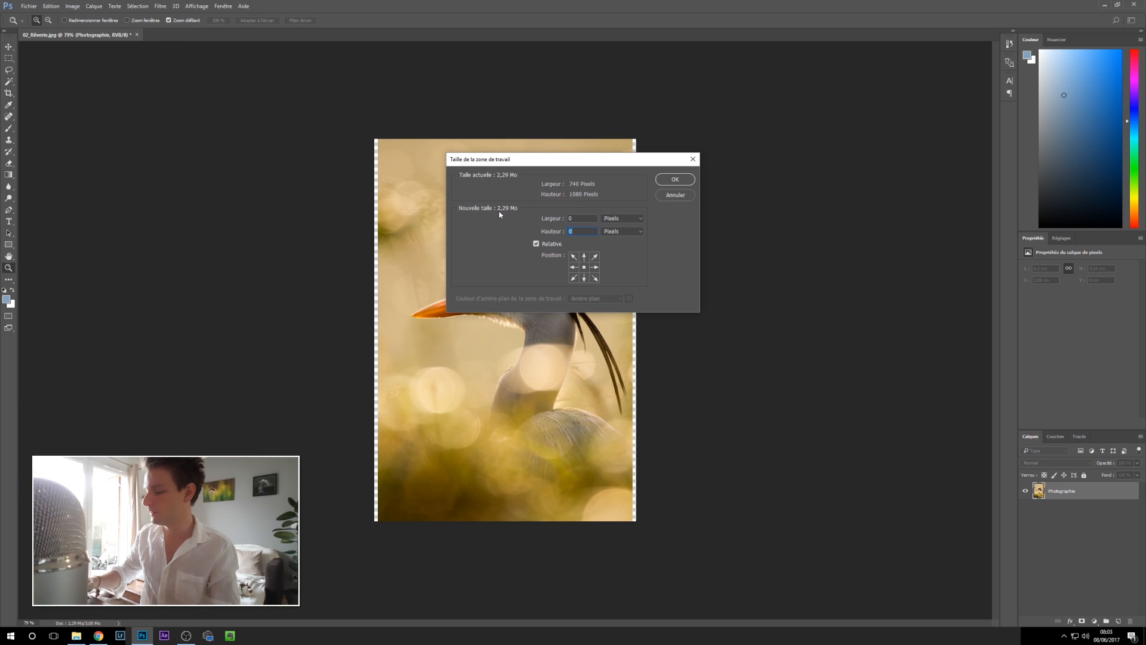
pyautogui.write('10')
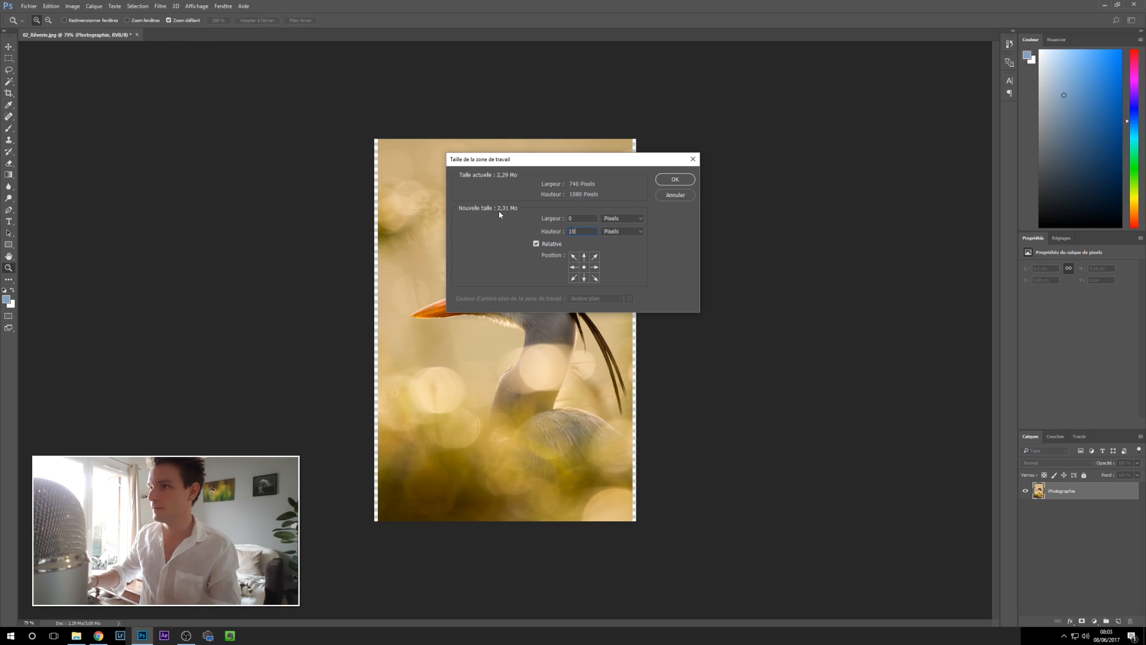
pyautogui.click(671, 182)
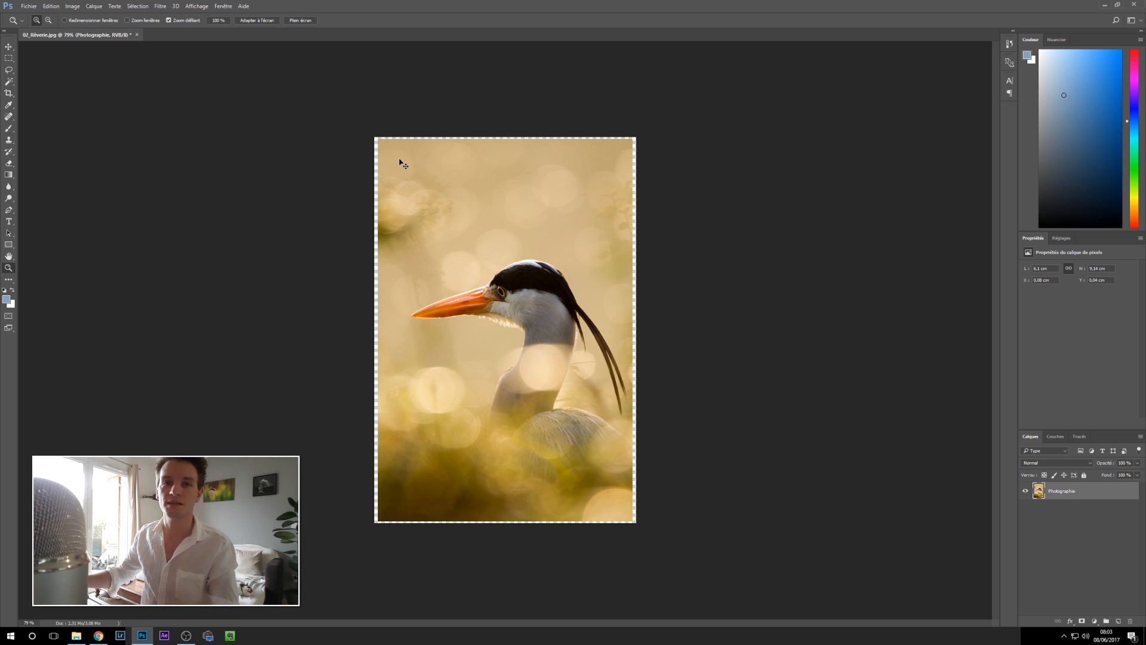
pyautogui.hotkey('ctrl', 'z')
pyautogui.click(51, 6)
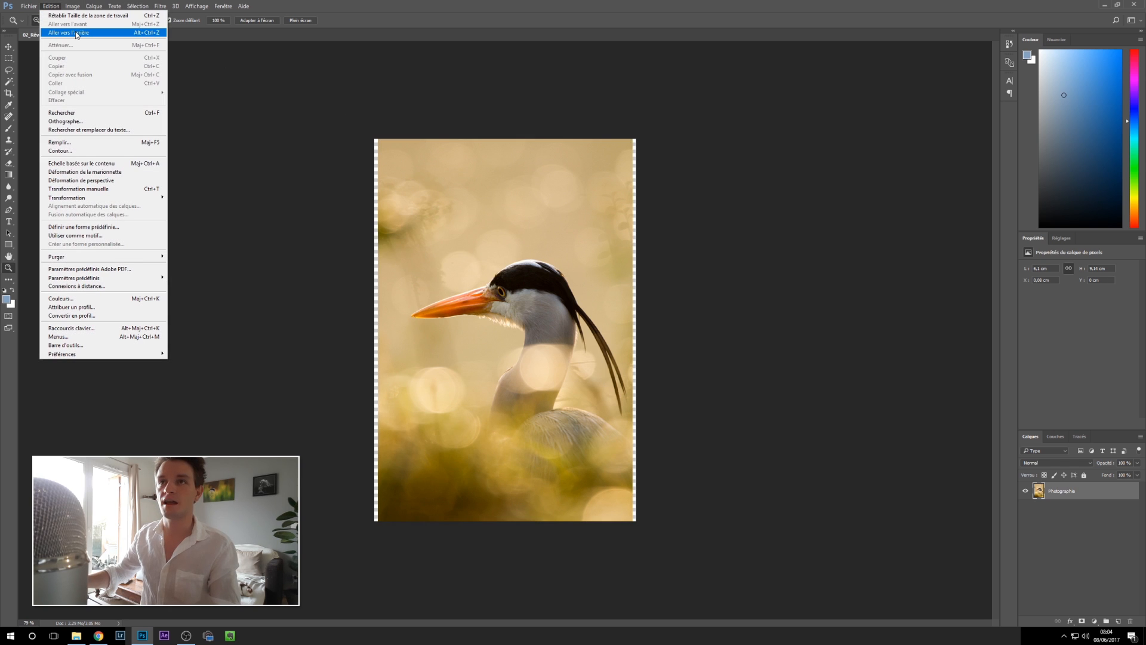
pyautogui.click(239, 117)
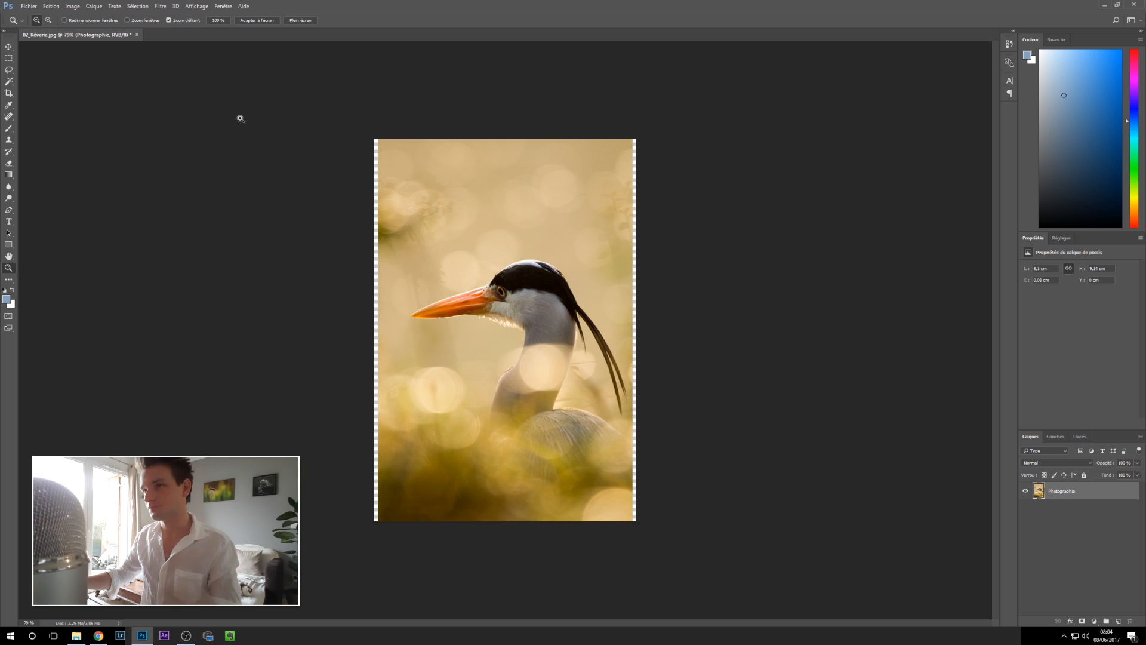
# - Extend the canvas height by 10 pixels above the photo only, using a relative size and a bottom-centre anchor
pyautogui.click(72, 6)
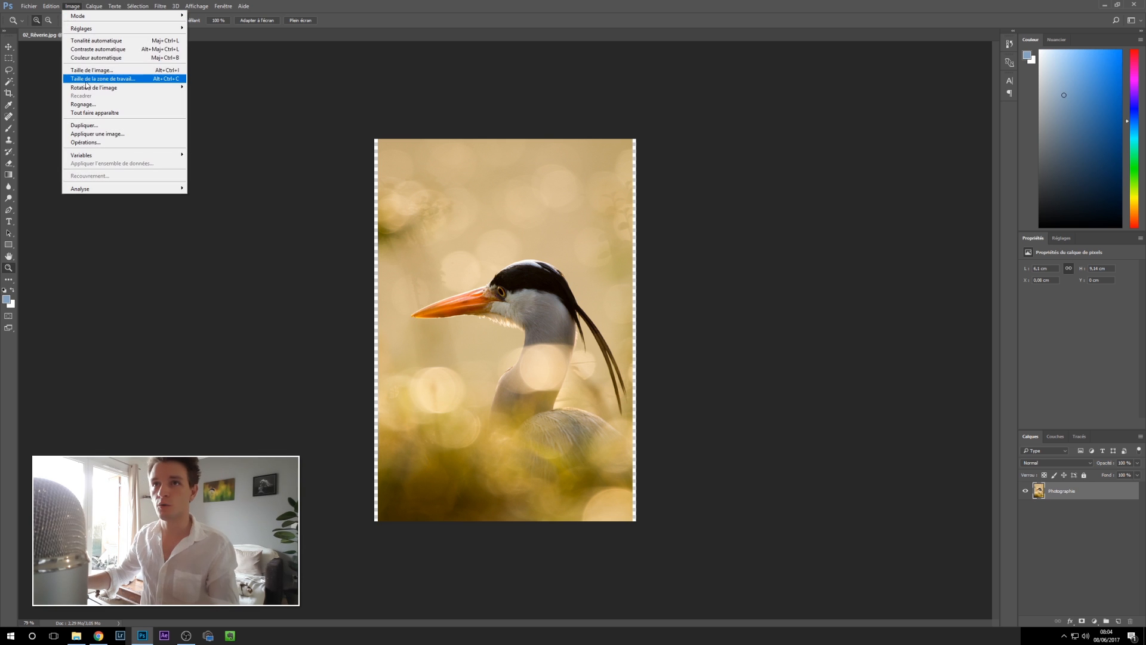
pyautogui.click(130, 80)
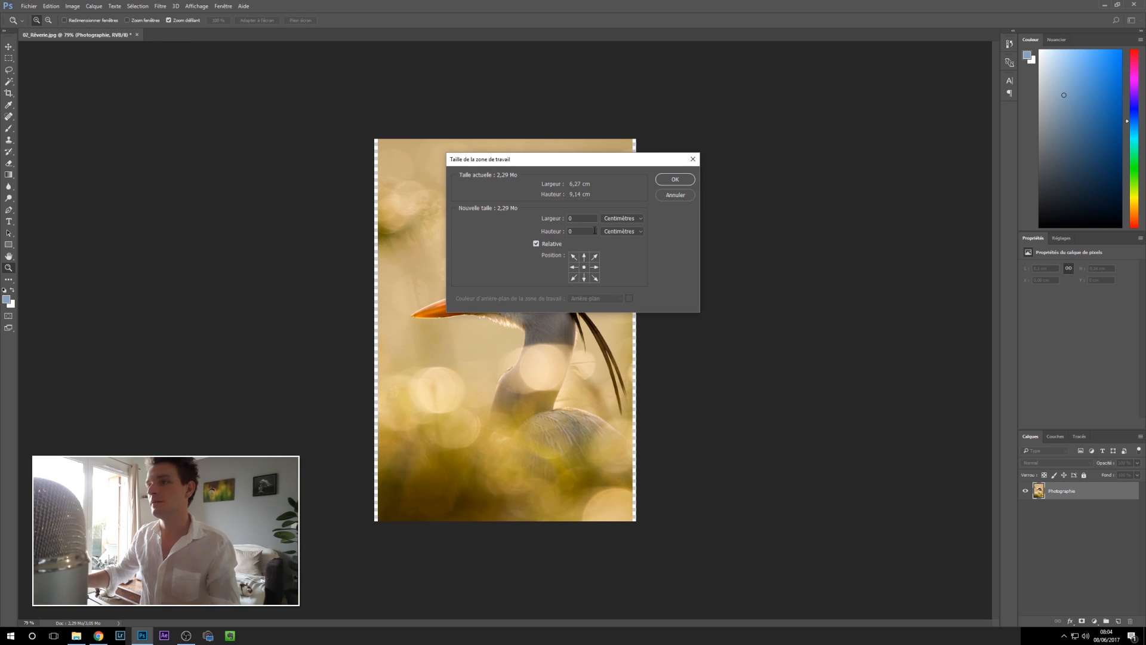
pyautogui.click(622, 231)
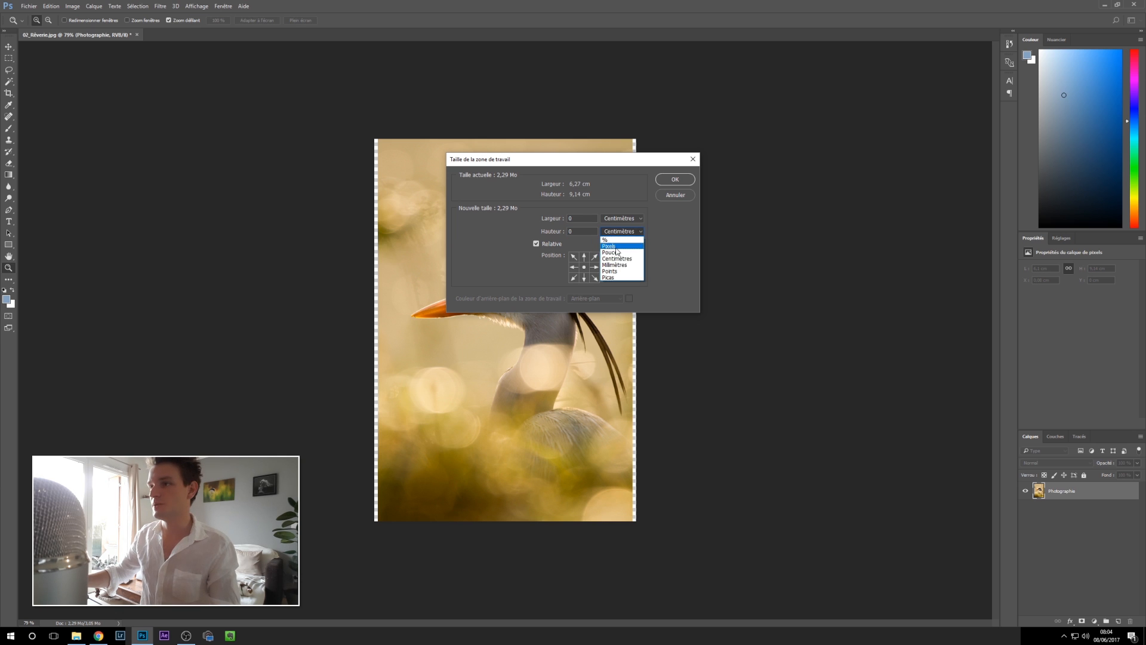
pyautogui.click(614, 246)
pyautogui.write('10')
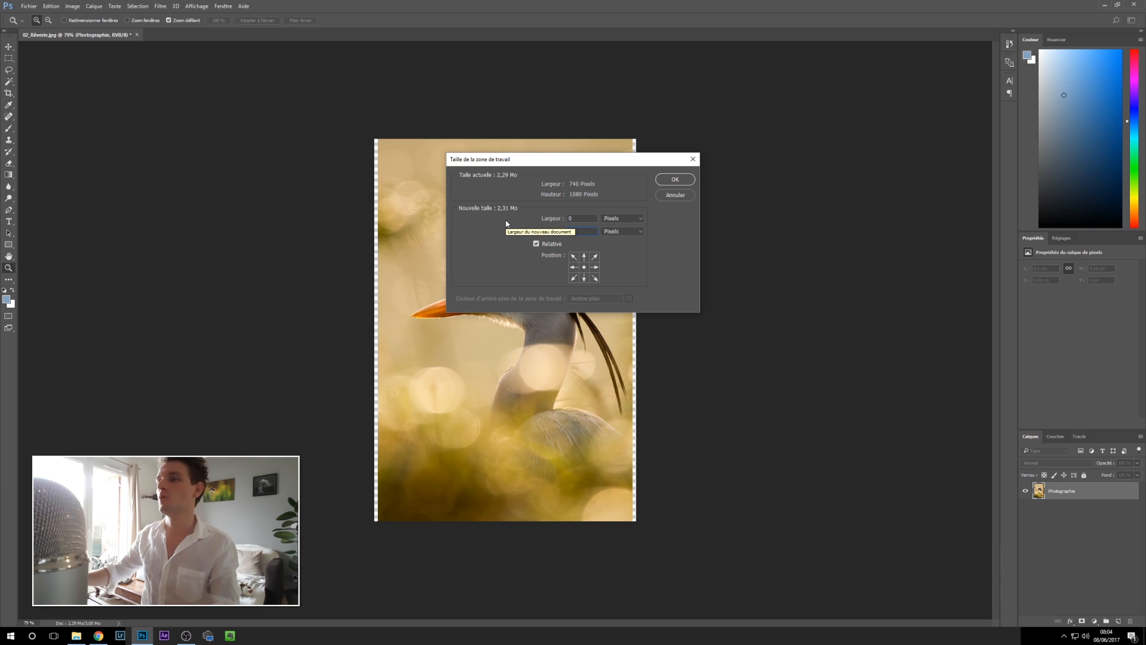
pyautogui.click(585, 257)
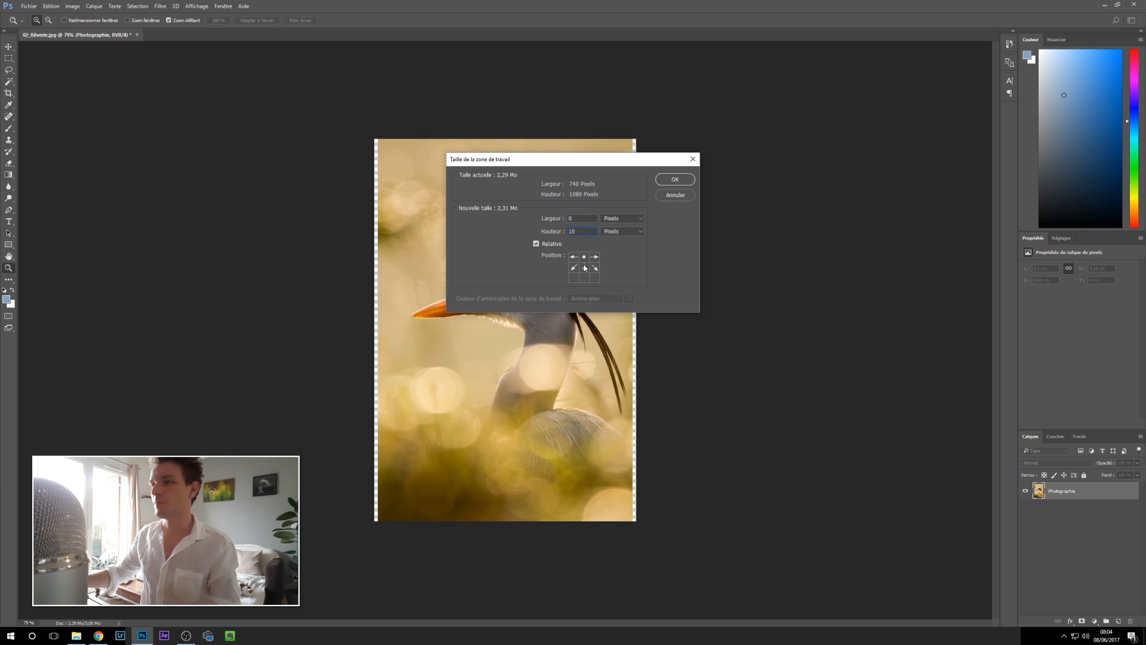
pyautogui.click(584, 269)
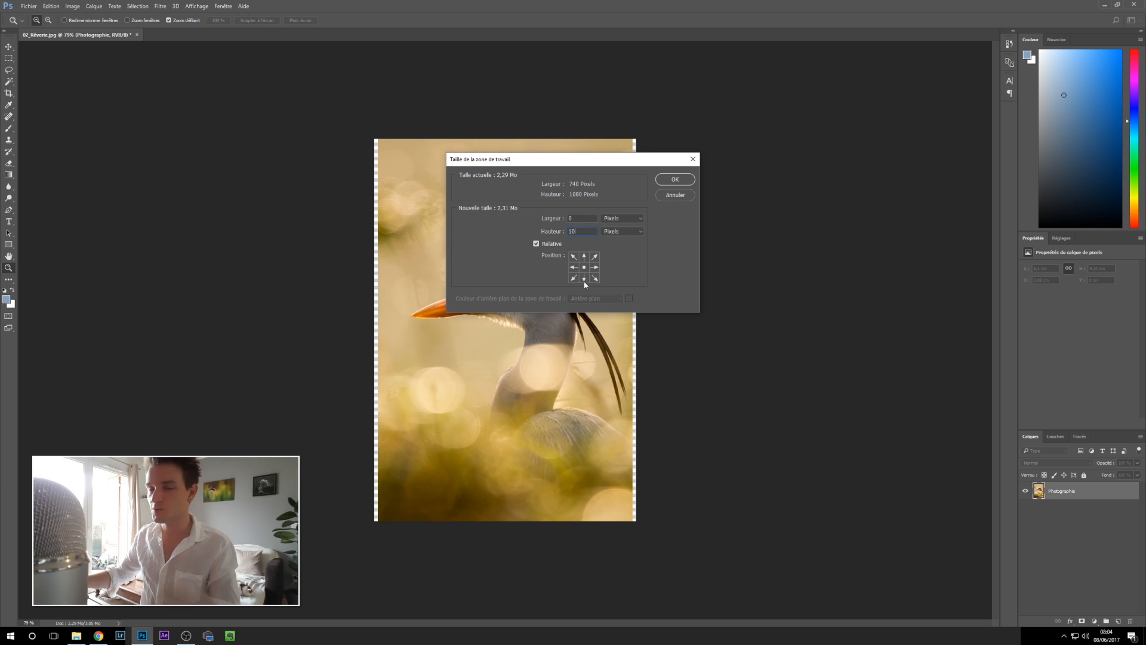
pyautogui.click(585, 282)
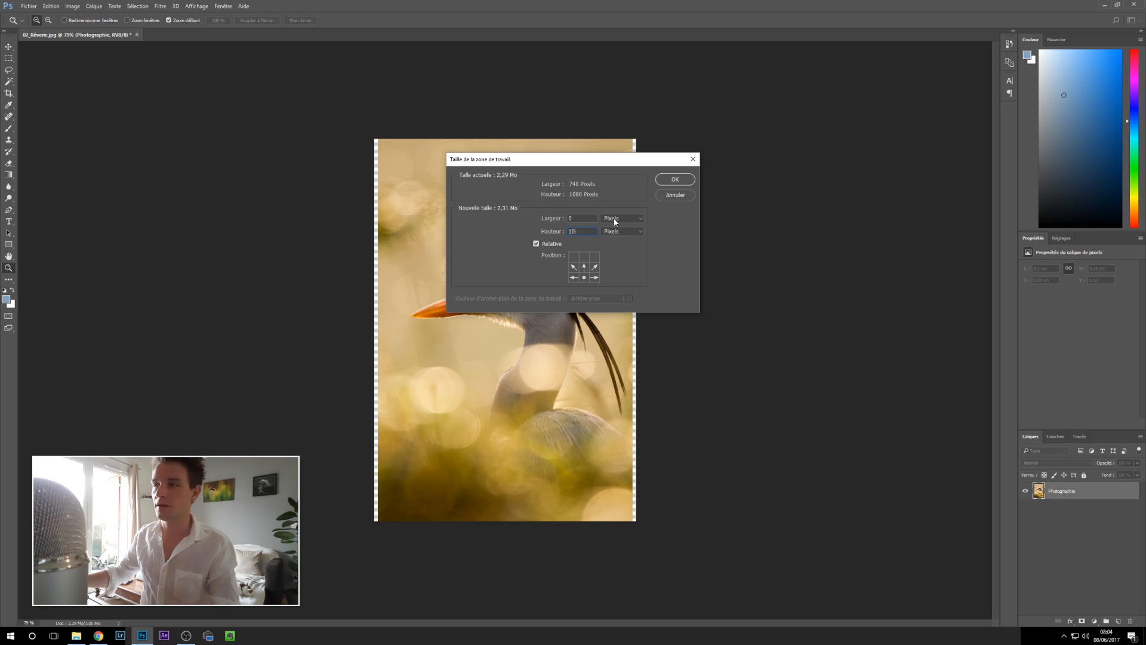
pyautogui.click(673, 181)
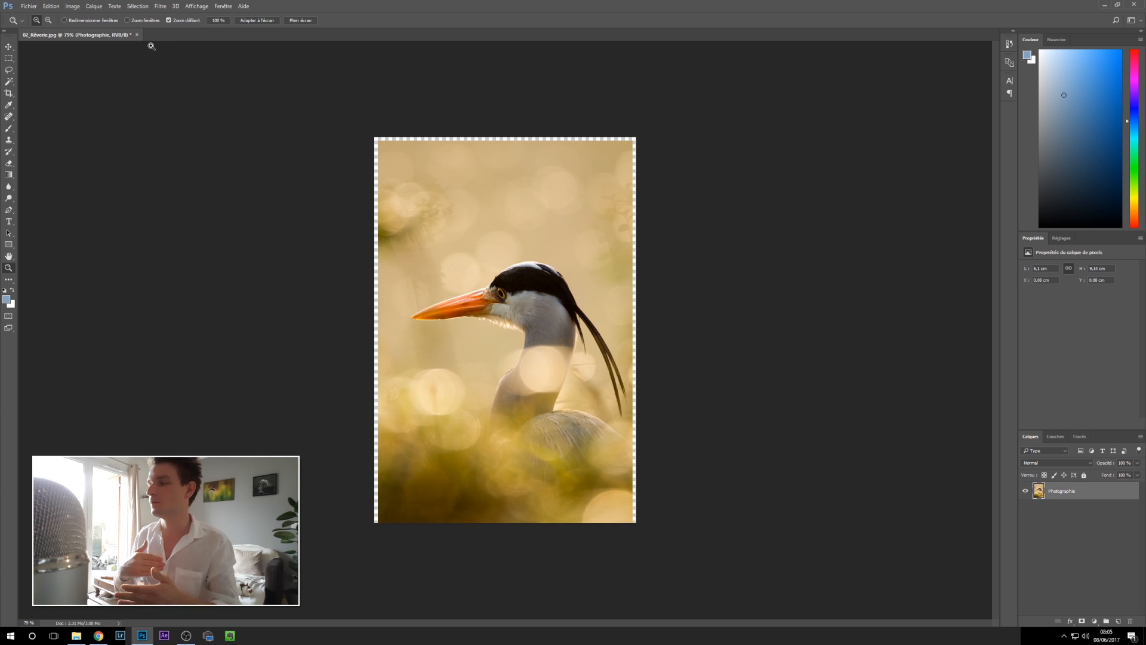
# - Extend the canvas height by 150 pixels below the photo only, using a relative size and a top-centre anchor
pyautogui.click(72, 6)
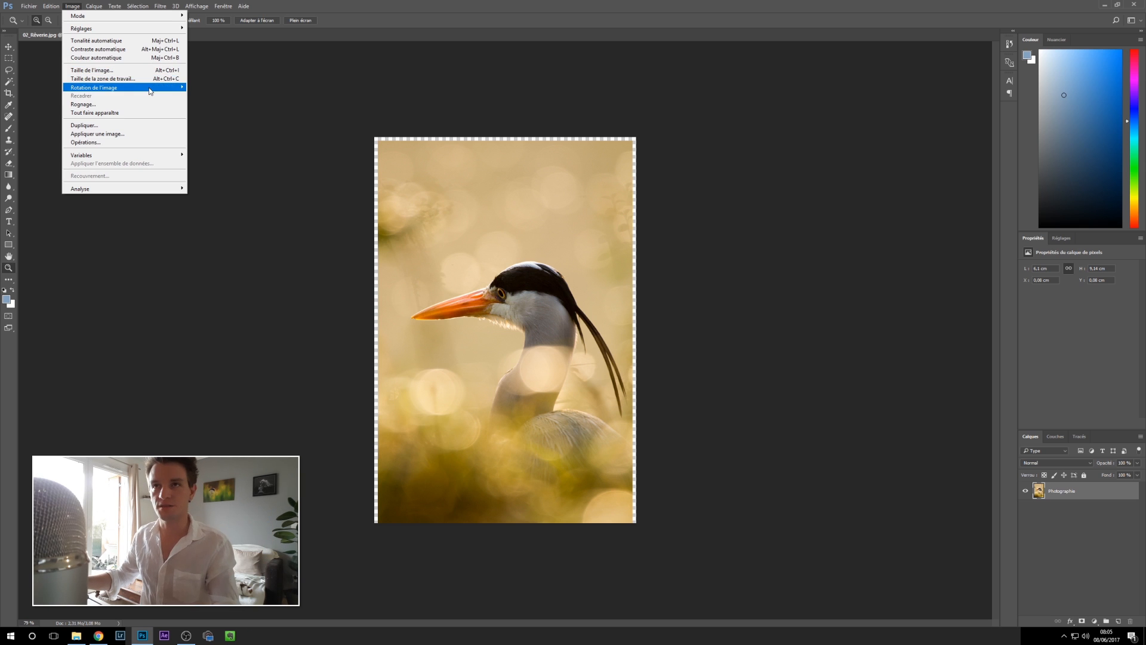
pyautogui.moveTo(173, 88)
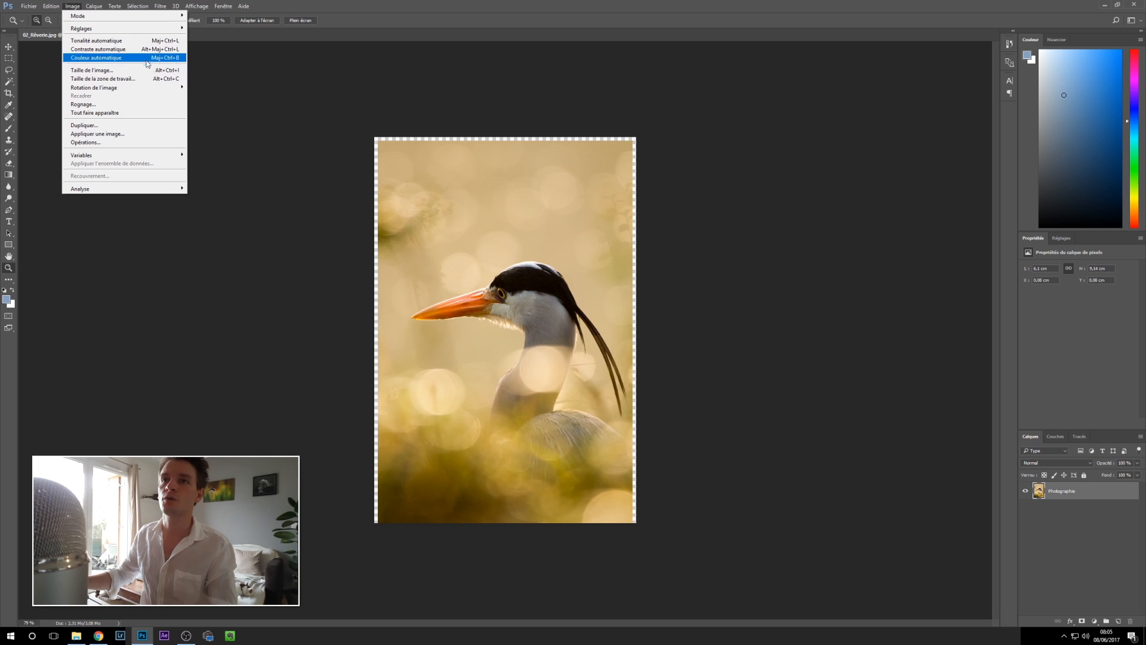
pyautogui.click(148, 80)
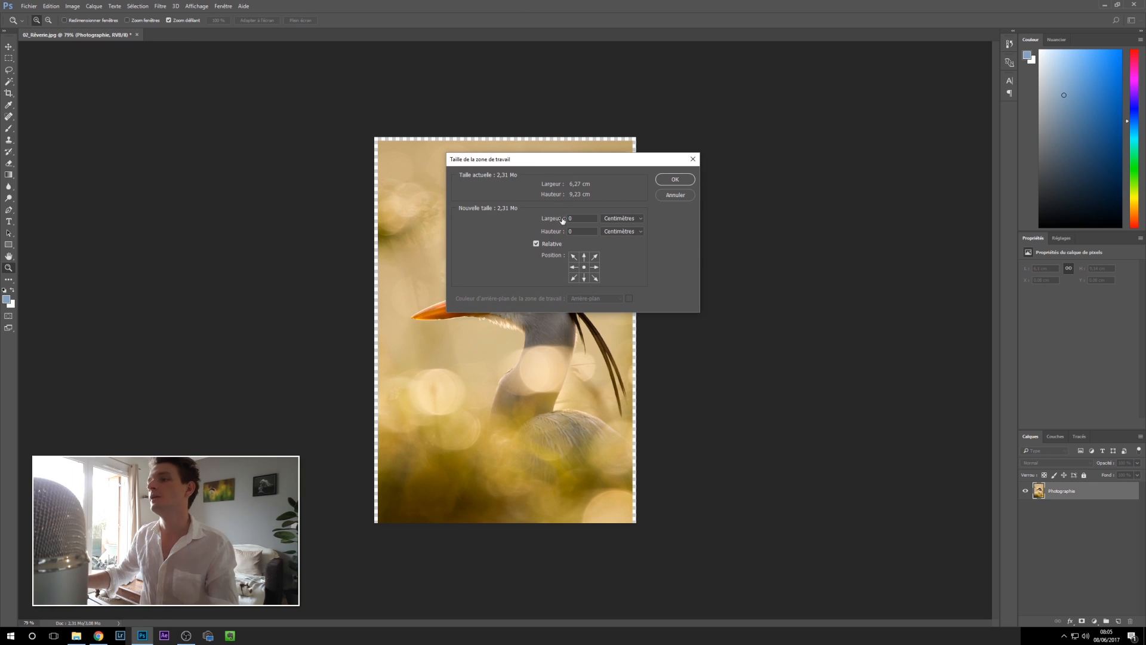
pyautogui.click(618, 233)
pyautogui.click(616, 248)
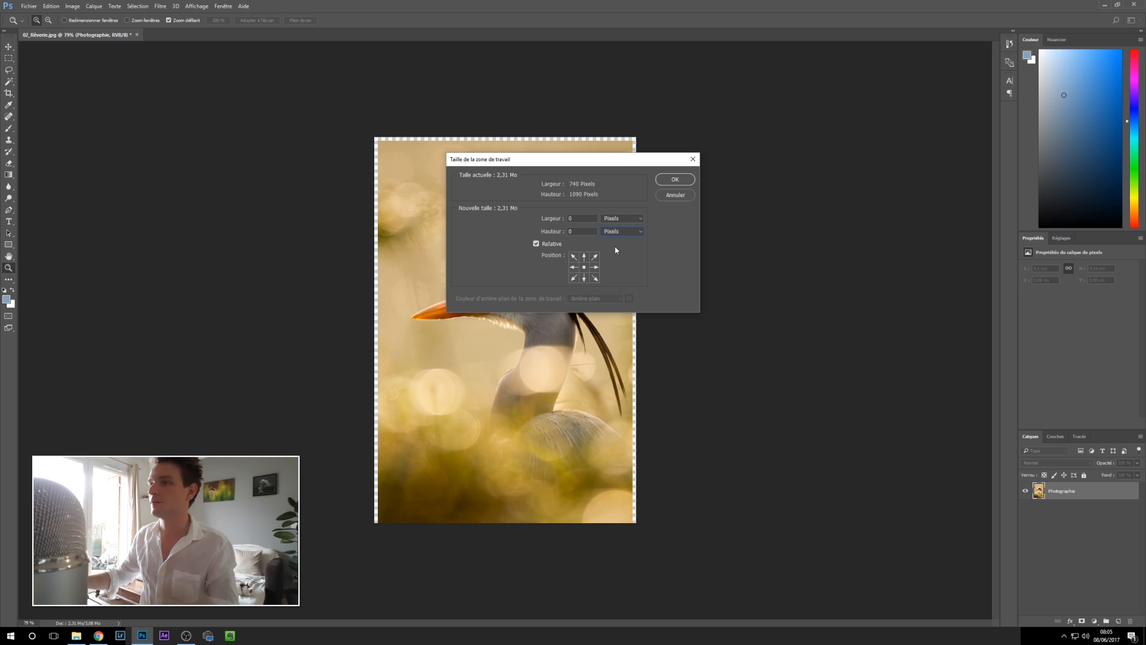
pyautogui.write('15')
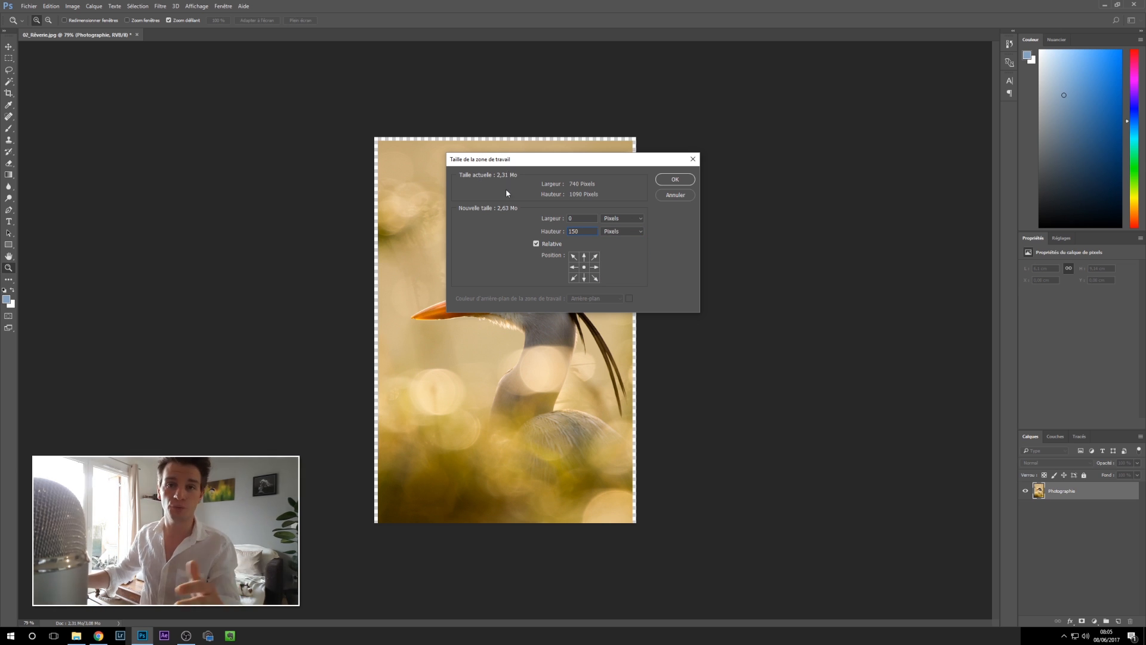
pyautogui.click(585, 260)
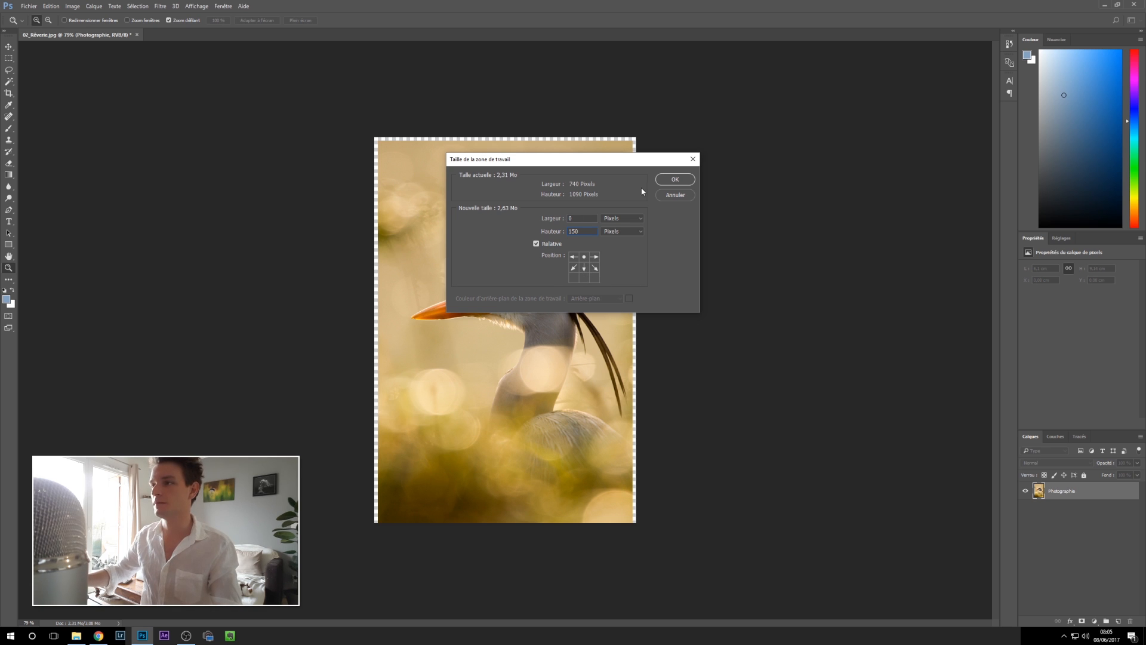
pyautogui.click(675, 179)
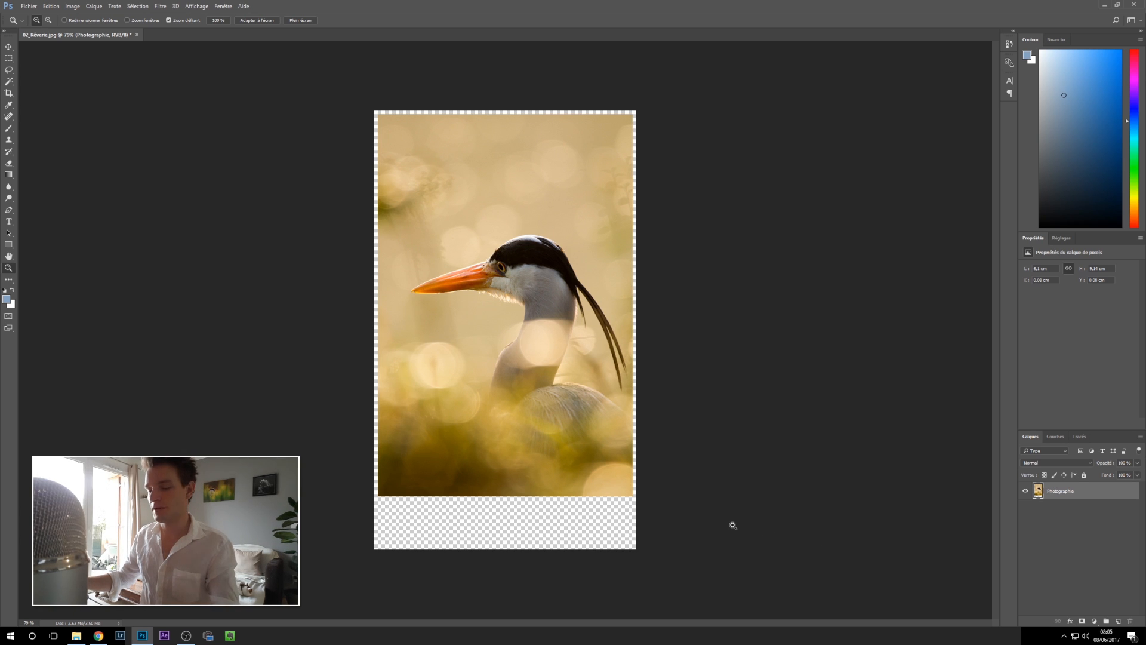
# - Activate the Brush tool and set the brush size to 42 px
pyautogui.press('g')
pyautogui.press('b')
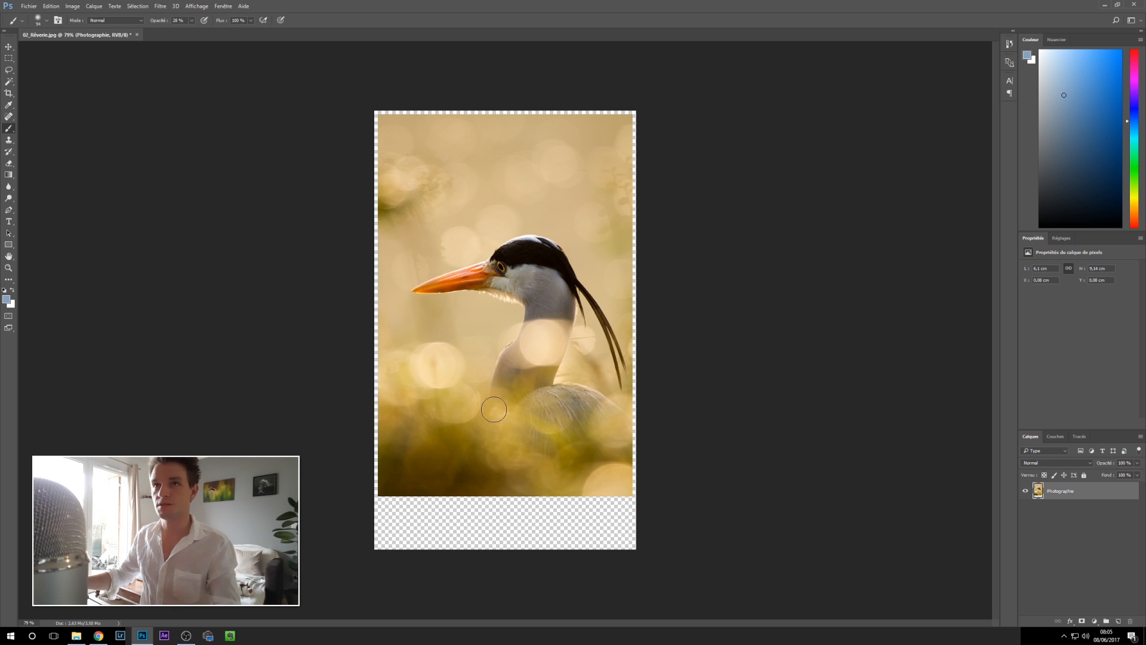
pyautogui.rightClick(493, 363)
pyautogui.moveTo(550, 376); pyautogui.dragTo(560, 377)
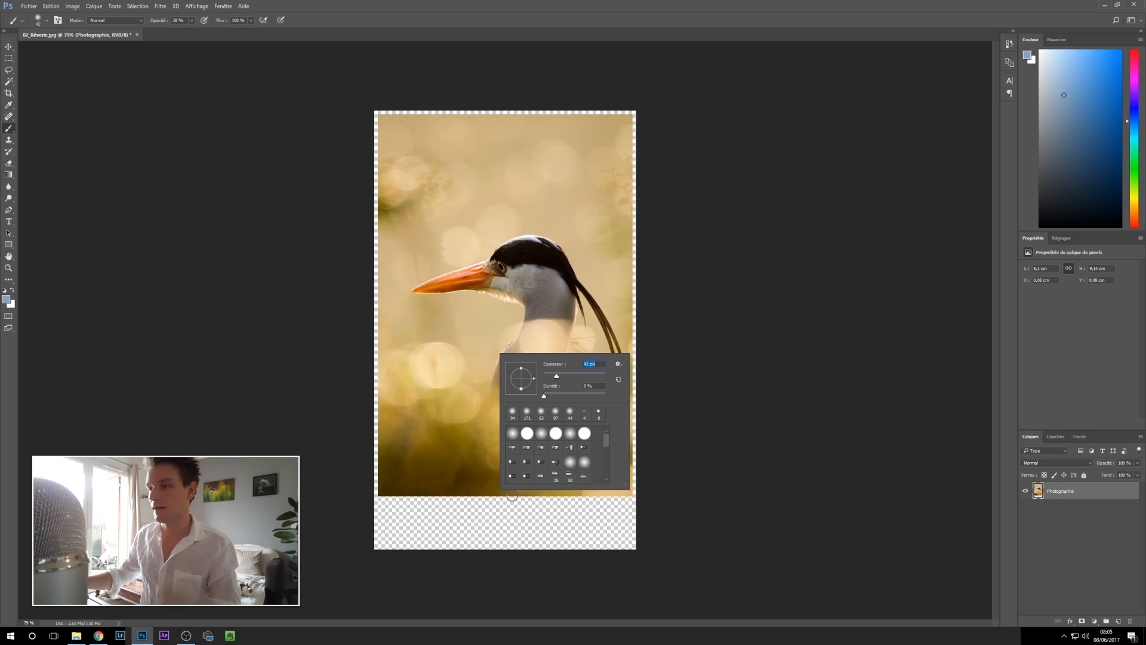
pyautogui.press('Return')
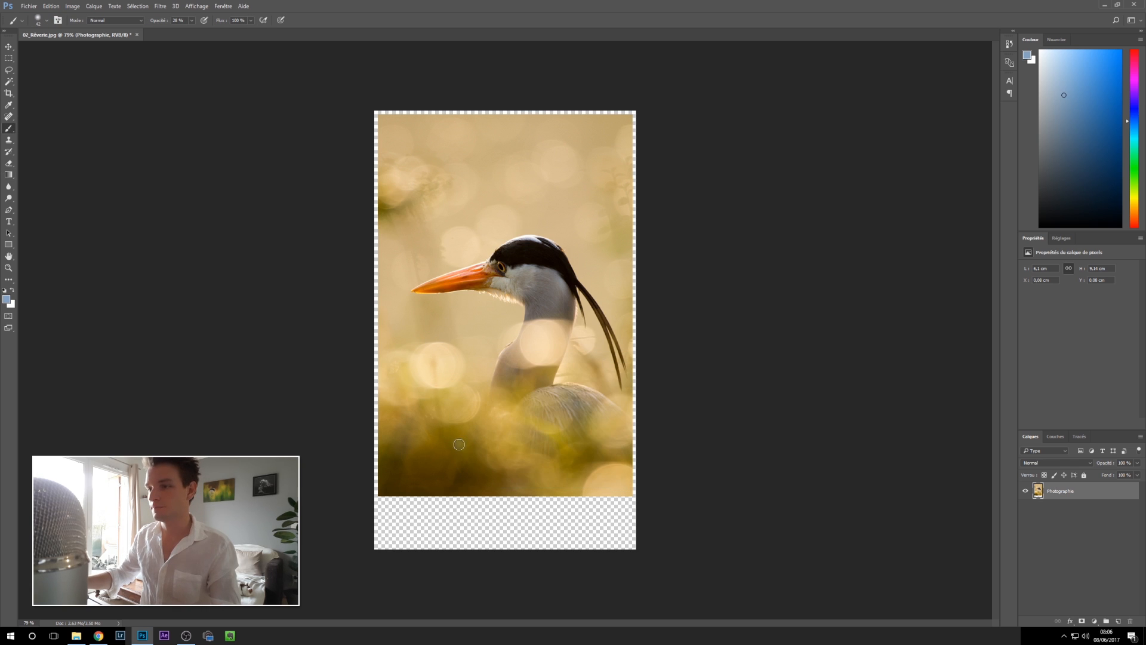
# - Add a new layer beneath Photographie and paint a blue test stroke at 100% brush opacity, running from behind the photo into the strip below
pyautogui.click(1118, 620)
pyautogui.moveTo(1072, 491); pyautogui.dragTo(1069, 518)
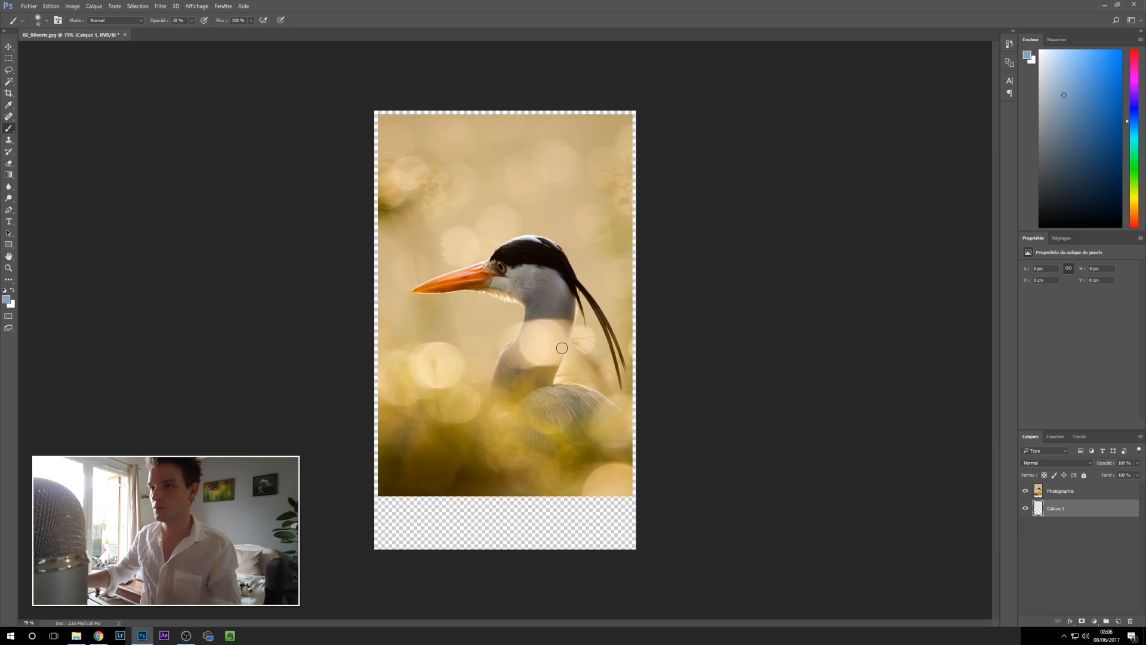
pyautogui.rightClick(560, 345)
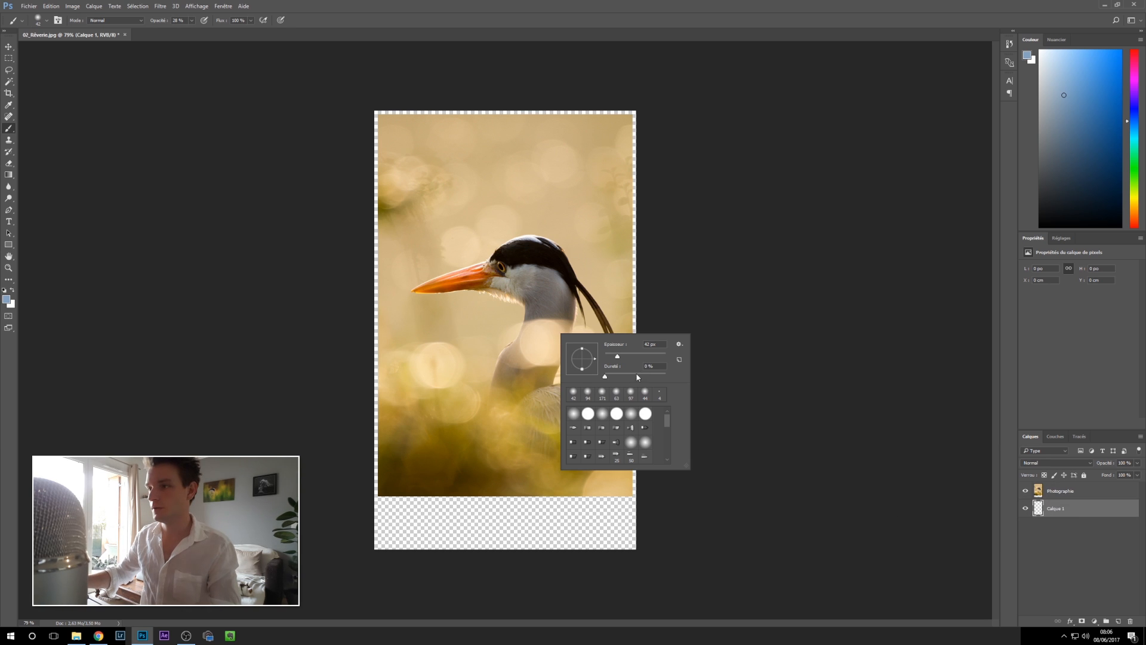
pyautogui.click(193, 24)
pyautogui.press('0')
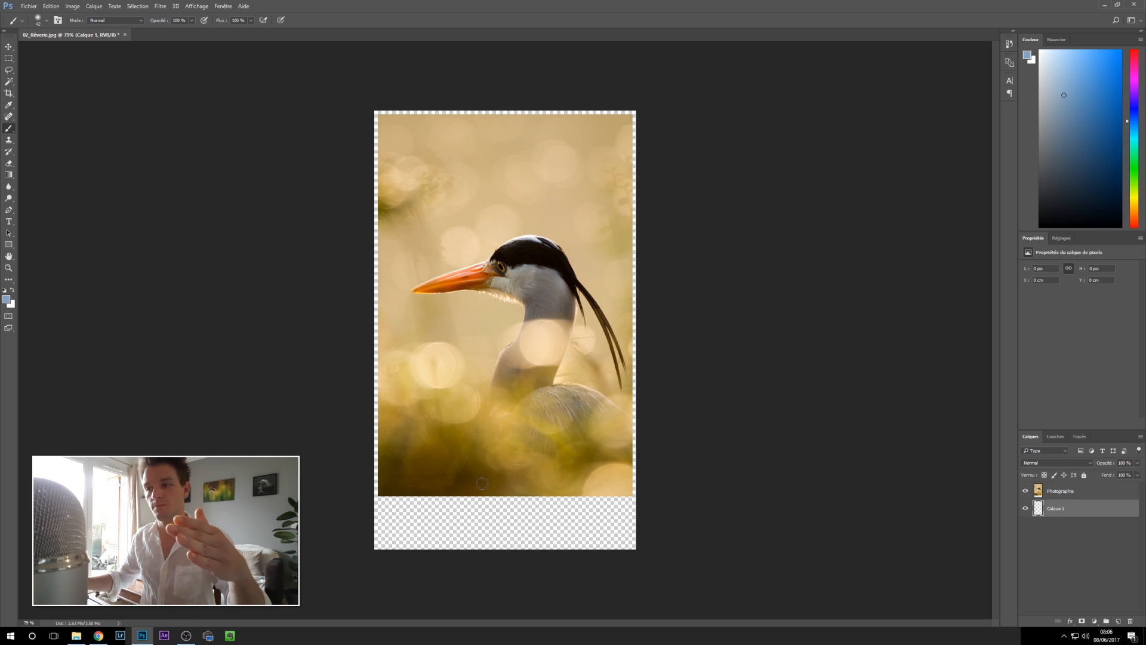
pyautogui.moveTo(484, 497)
pyautogui.mouseDown()
pyautogui.moveTo(487, 523)
pyautogui.moveTo(482, 489)
pyautogui.moveTo(486, 524)
pyautogui.moveTo(481, 497)
pyautogui.mouseUp()
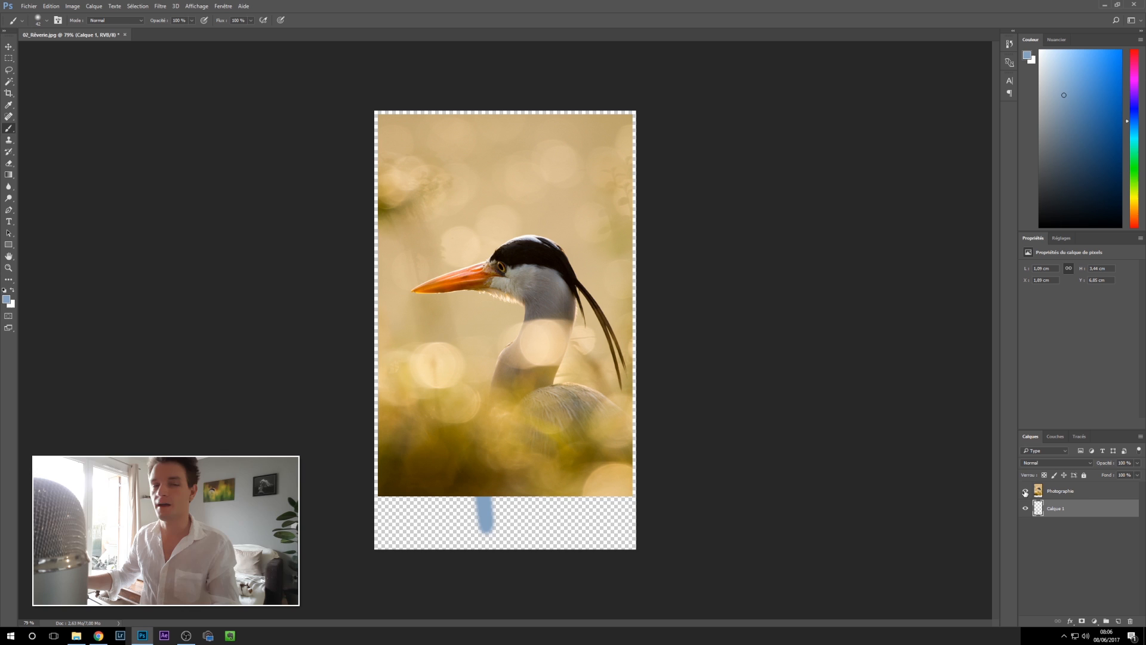
# - Briefly hide the Photographie layer to inspect the stroke beneath it, and delete the test layer
pyautogui.click(1025, 491)
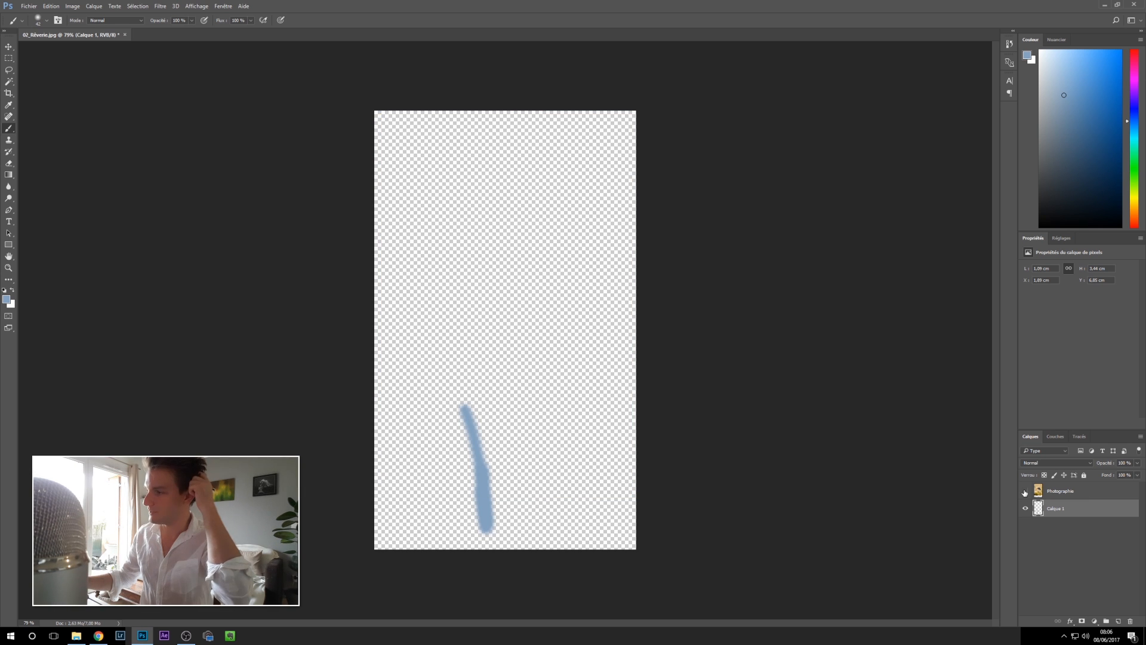
pyautogui.click(1026, 491)
pyautogui.click(1130, 621)
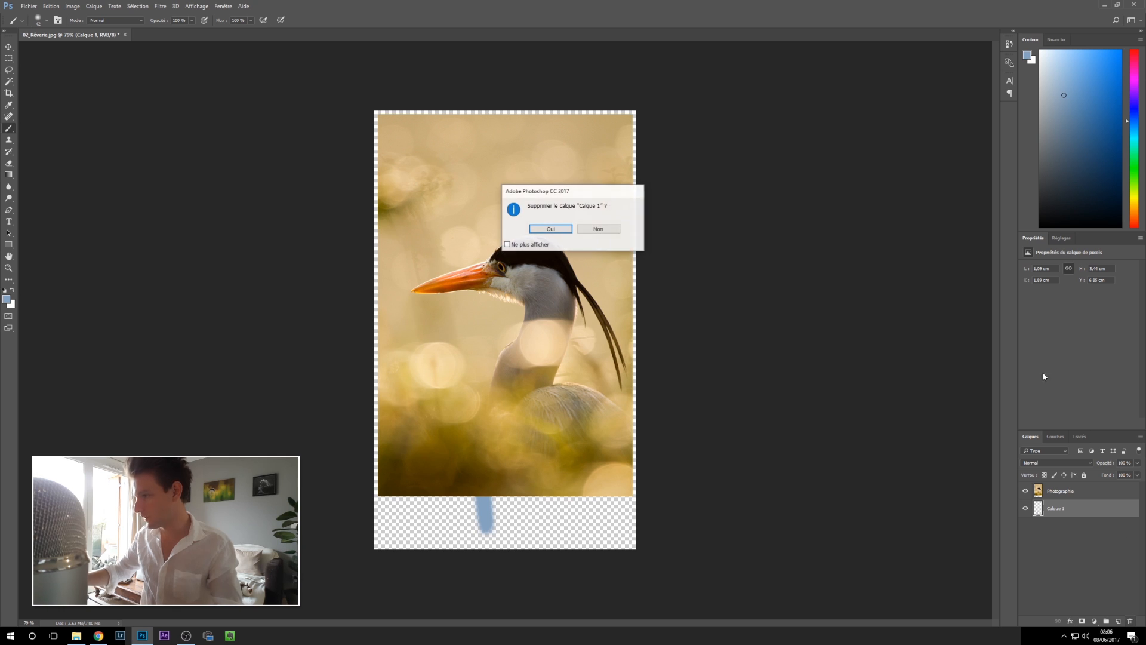
pyautogui.click(555, 230)
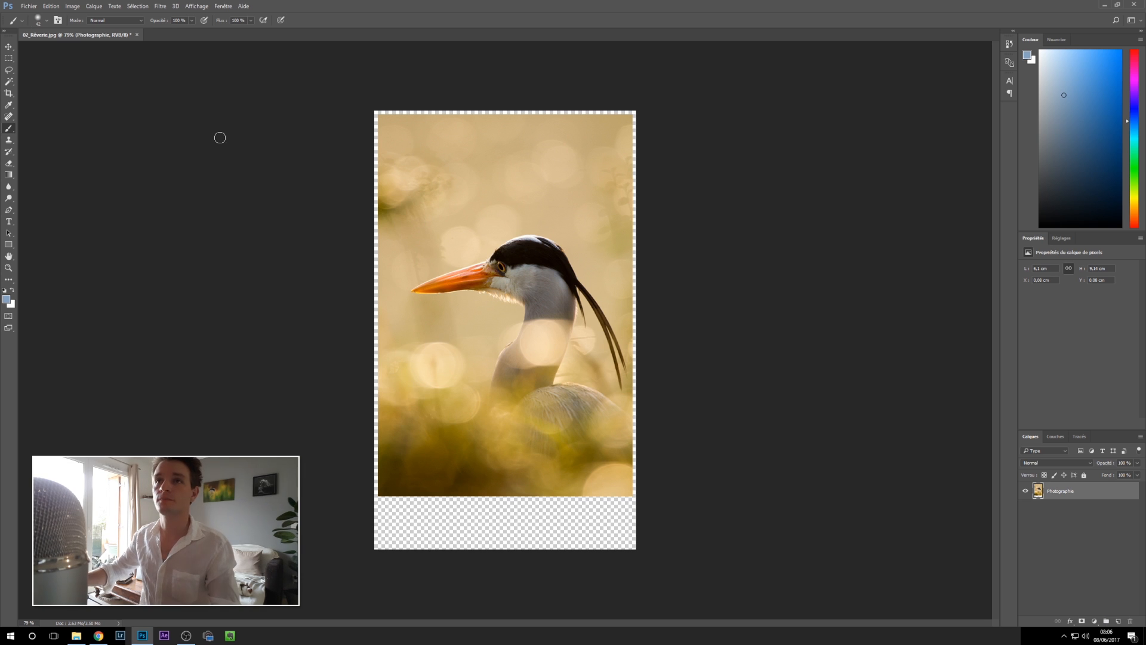
# - Create a new layer named FOND BLANC and place it beneath the Photographie layer
pyautogui.click(93, 6)
pyautogui.moveTo(107, 16)
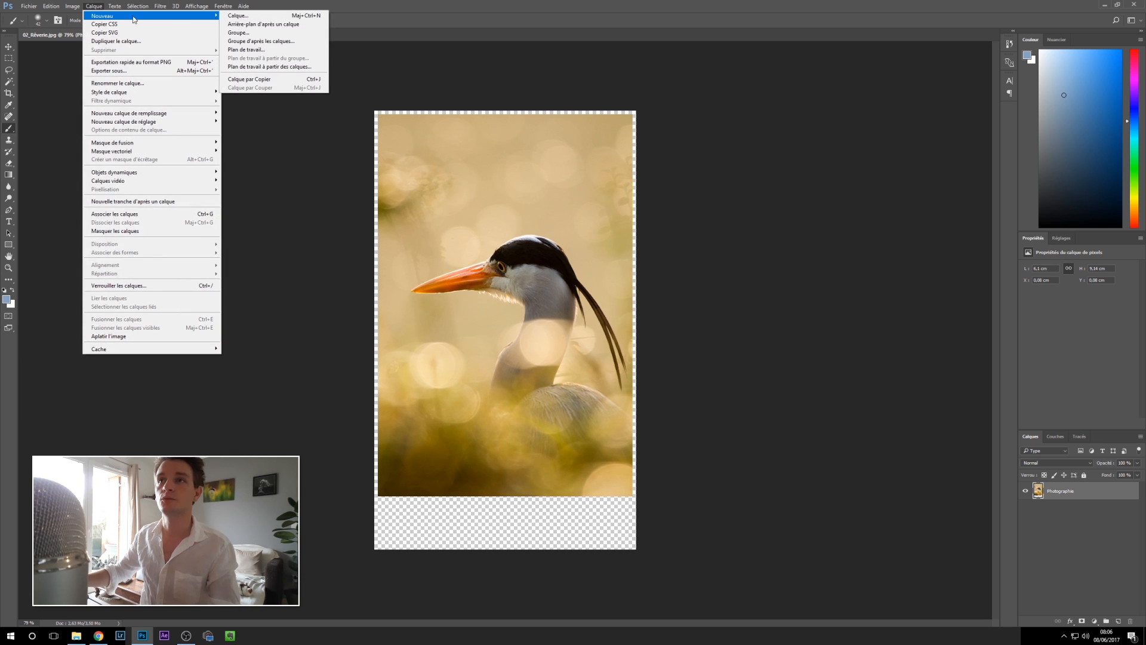
pyautogui.click(247, 18)
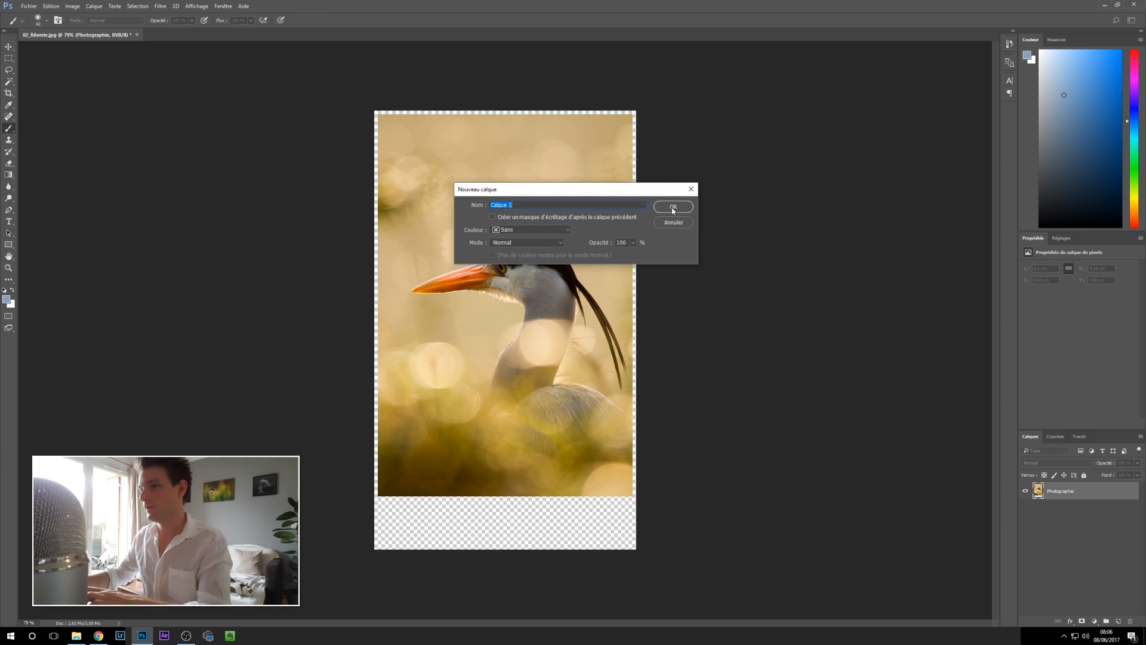
pyautogui.write('FOND')
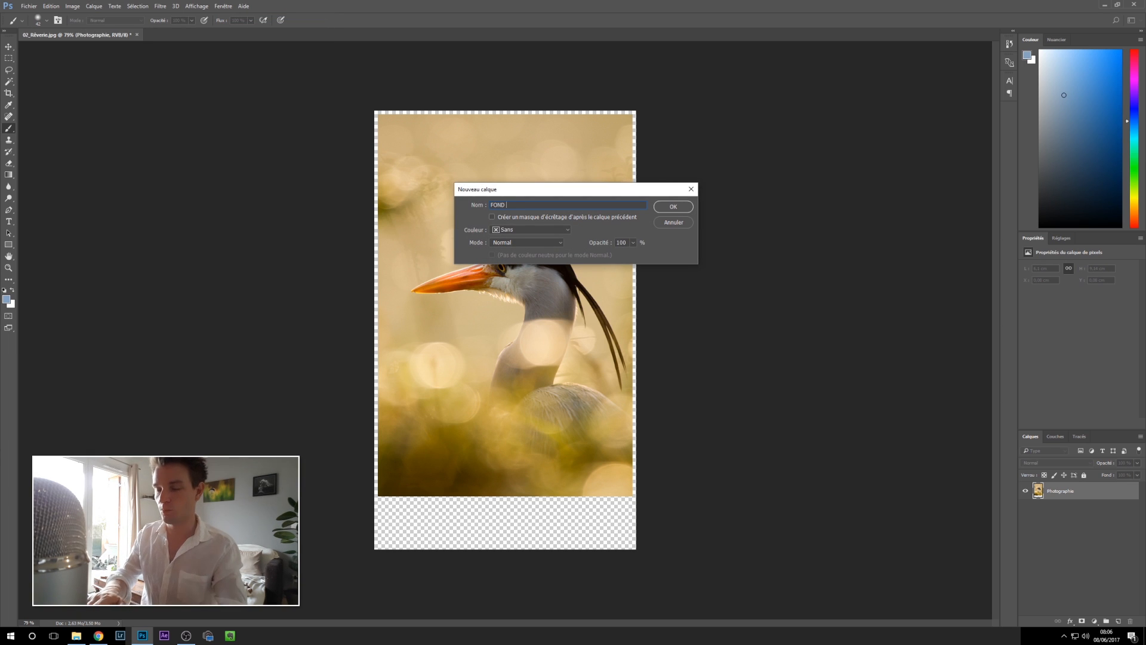
pyautogui.write(' BLANC')
pyautogui.click(673, 207)
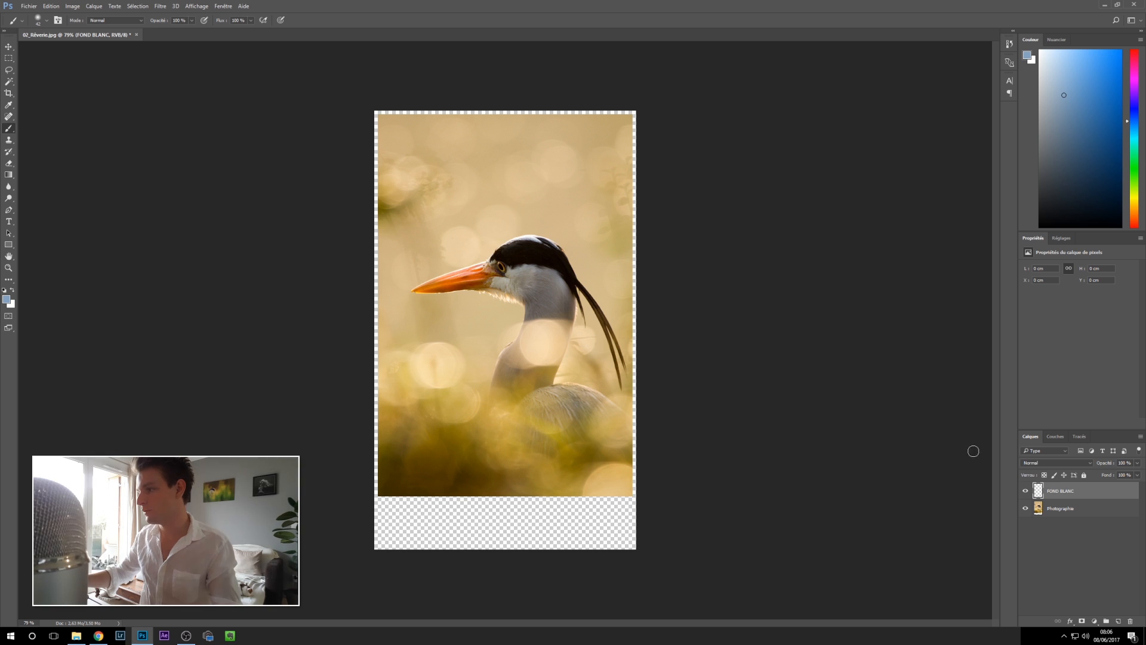
pyautogui.moveTo(1058, 489); pyautogui.dragTo(1049, 516)
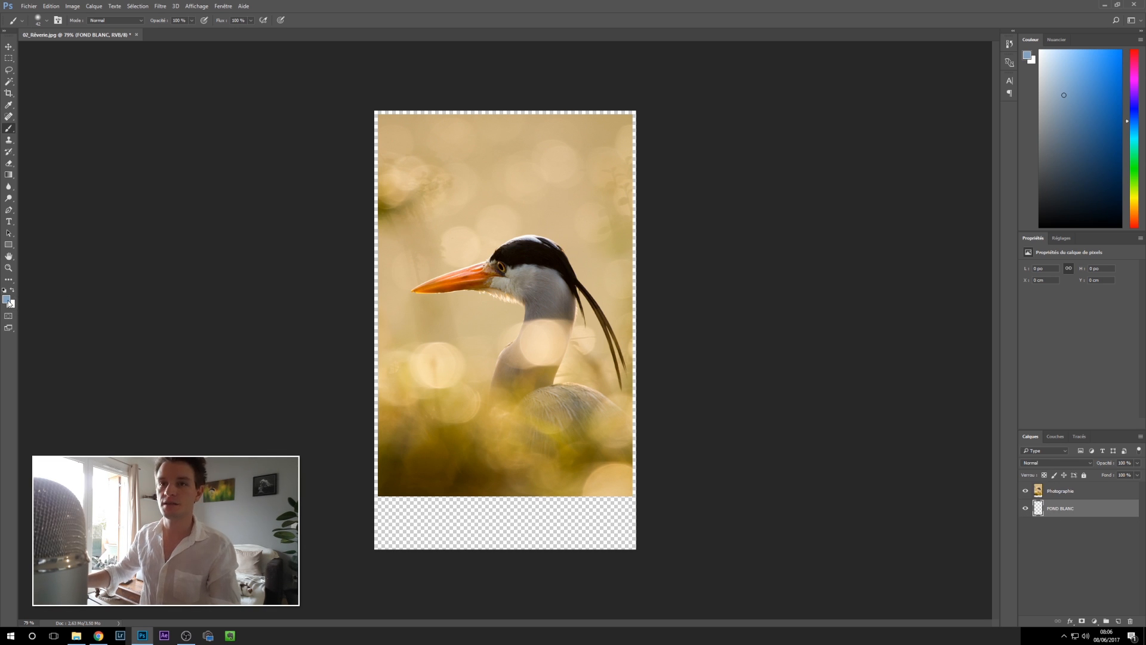
# - Set the foreground colour to pure white, and restore the default colours with white swapped to the foreground and black to the background
pyautogui.click(7, 300)
pyautogui.click(439, 105)
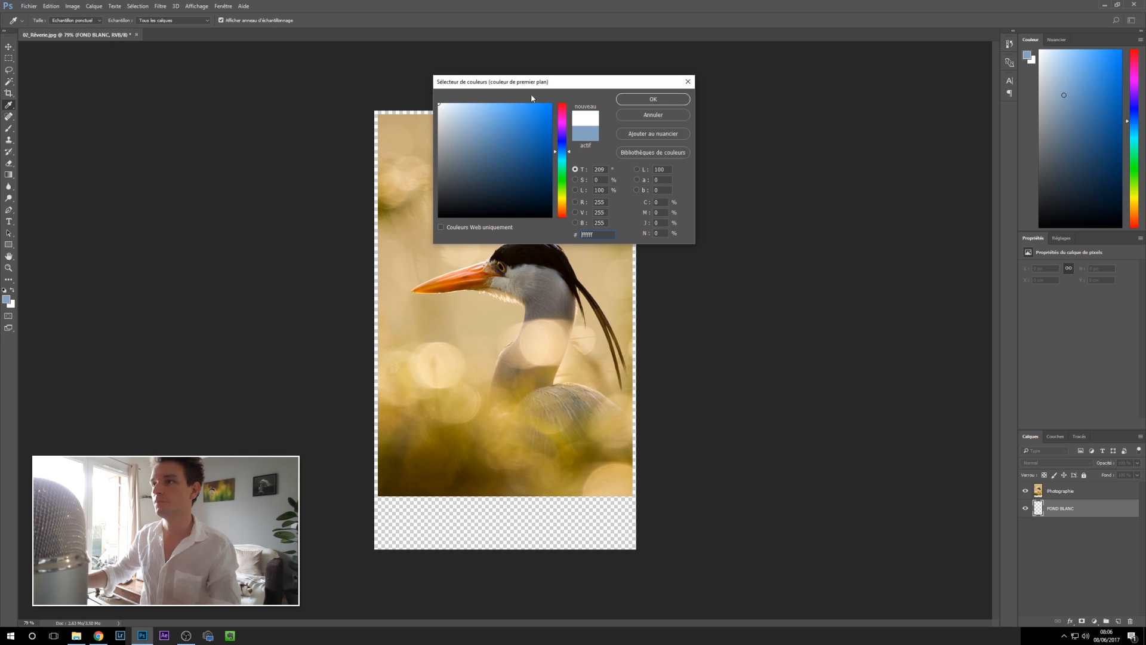
pyautogui.click(652, 99)
pyautogui.press('b')
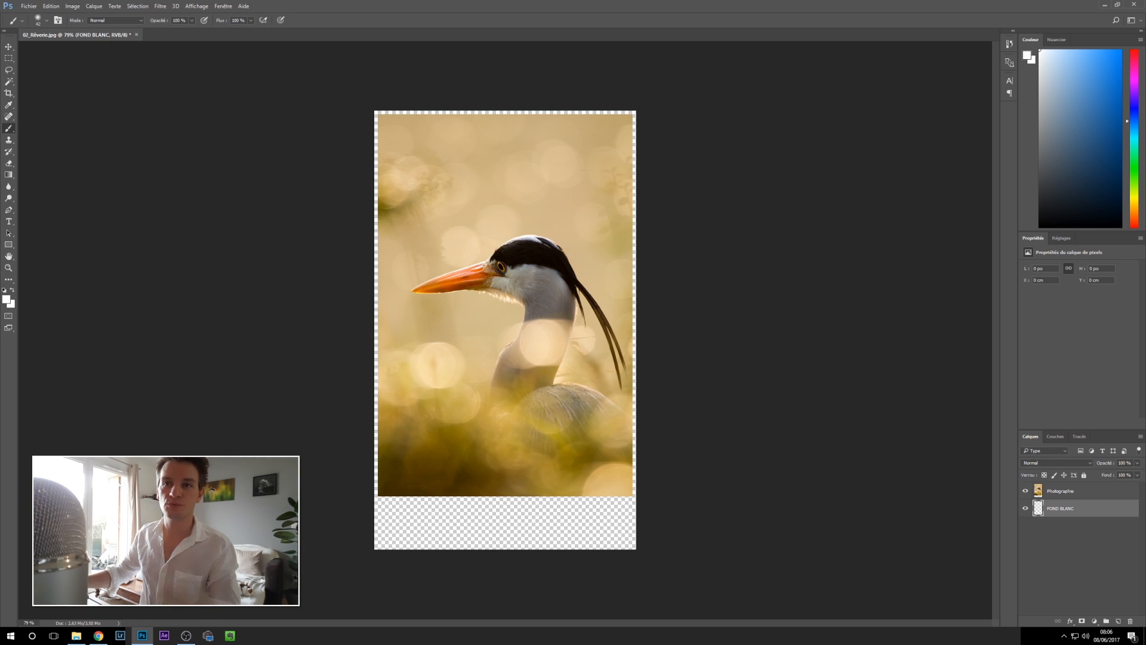
pyautogui.press('d')
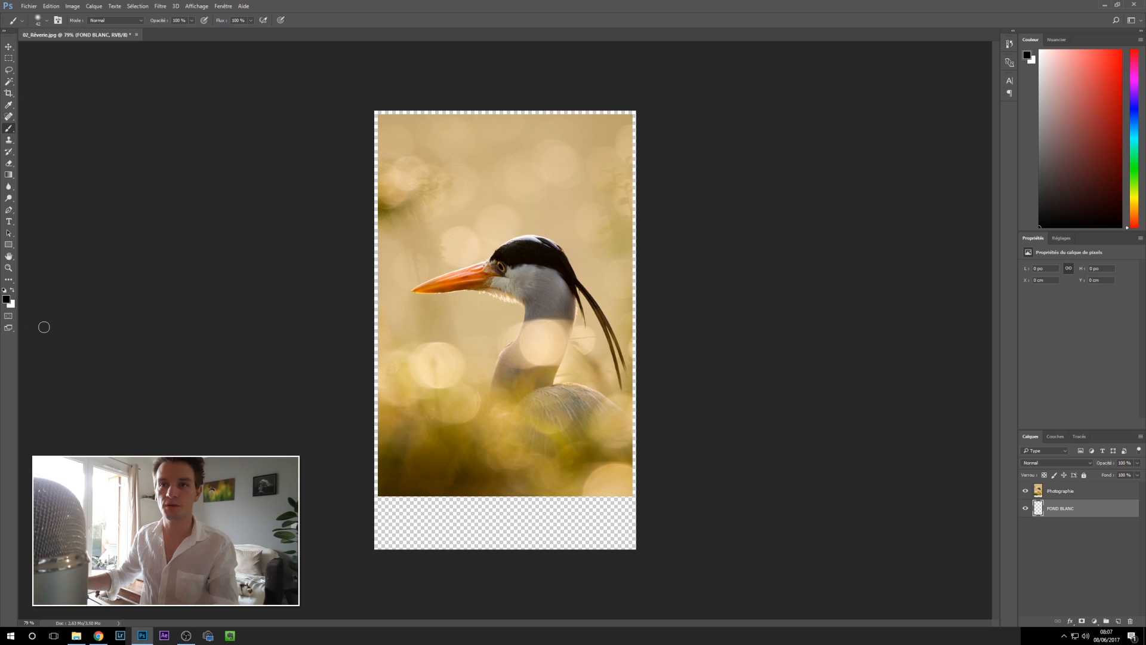
pyautogui.press('x')
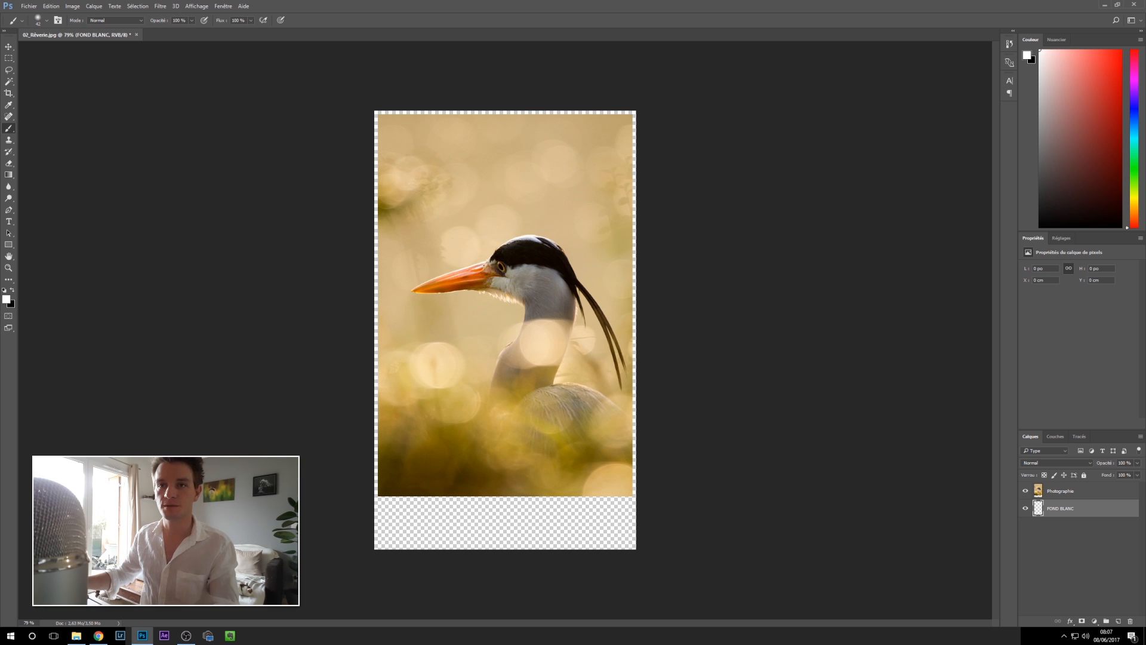
# - Try a red foreground colour and a yellow-green background colour, and restore white as foreground and black as background
pyautogui.click(6, 299)
pyautogui.click(538, 126)
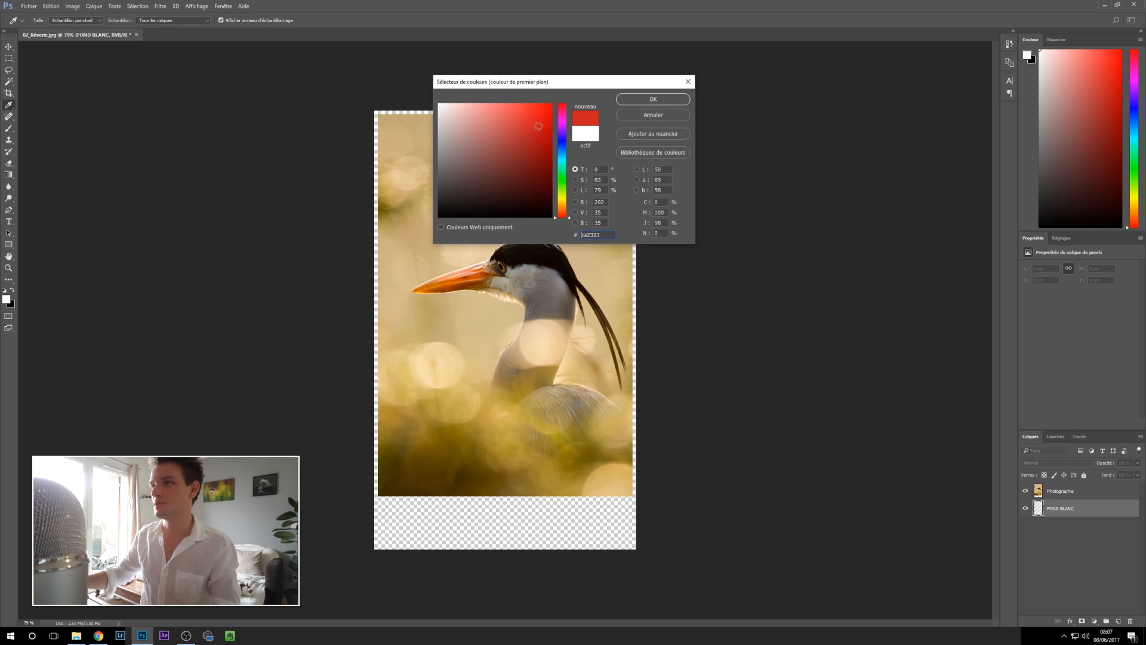
pyautogui.click(663, 98)
pyautogui.click(11, 304)
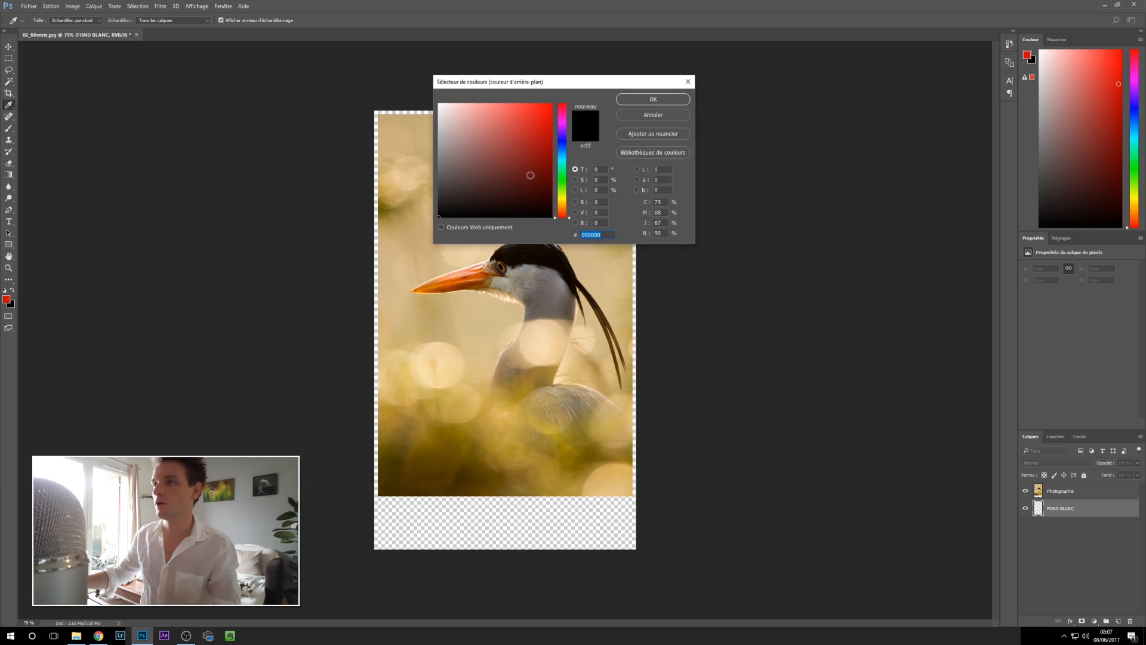
pyautogui.moveTo(562, 200); pyautogui.dragTo(561, 188)
pyautogui.click(548, 110)
pyautogui.click(653, 99)
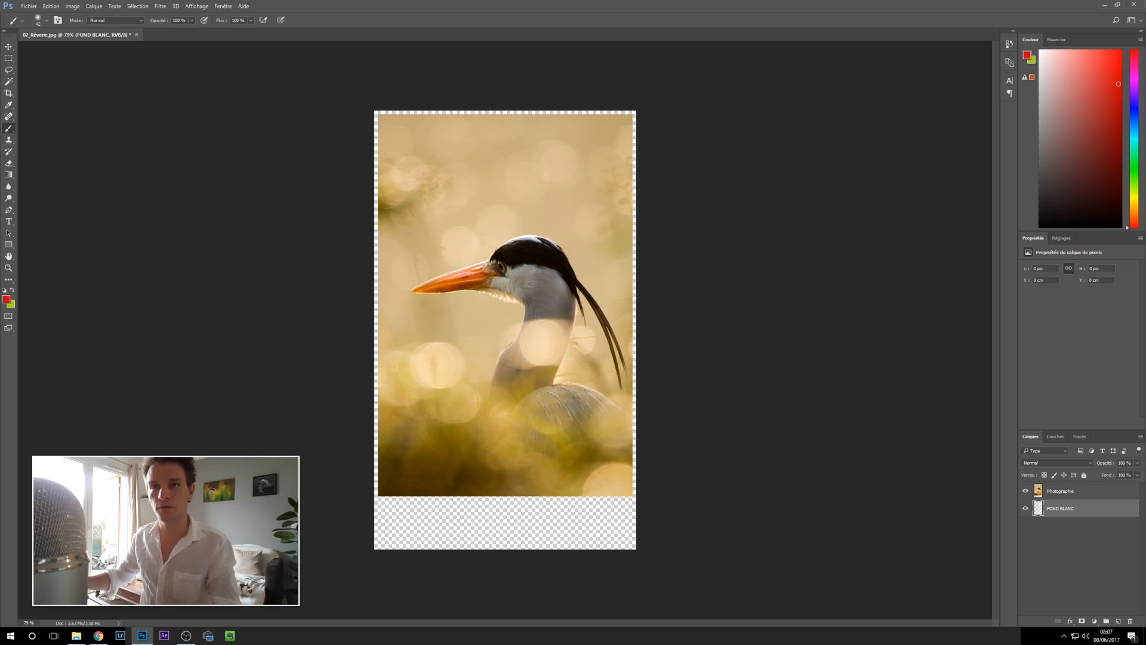
pyautogui.press('d')
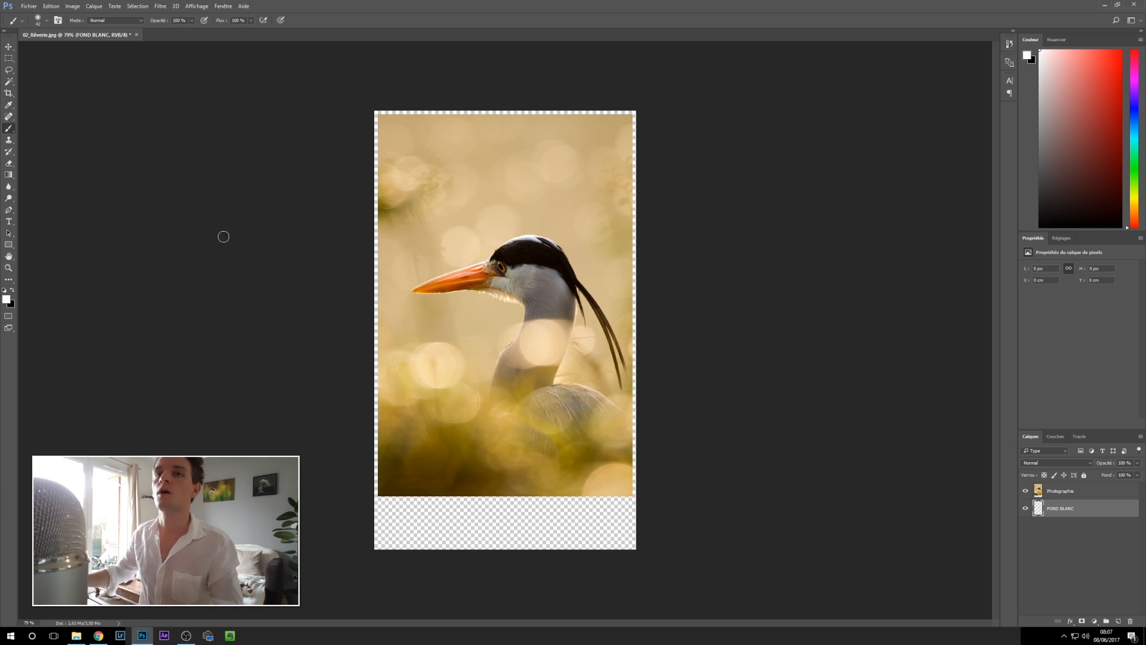
# - Fill the FOND BLANC layer with the white foreground colour using the Paint Bucket tool
pyautogui.click(11, 176)
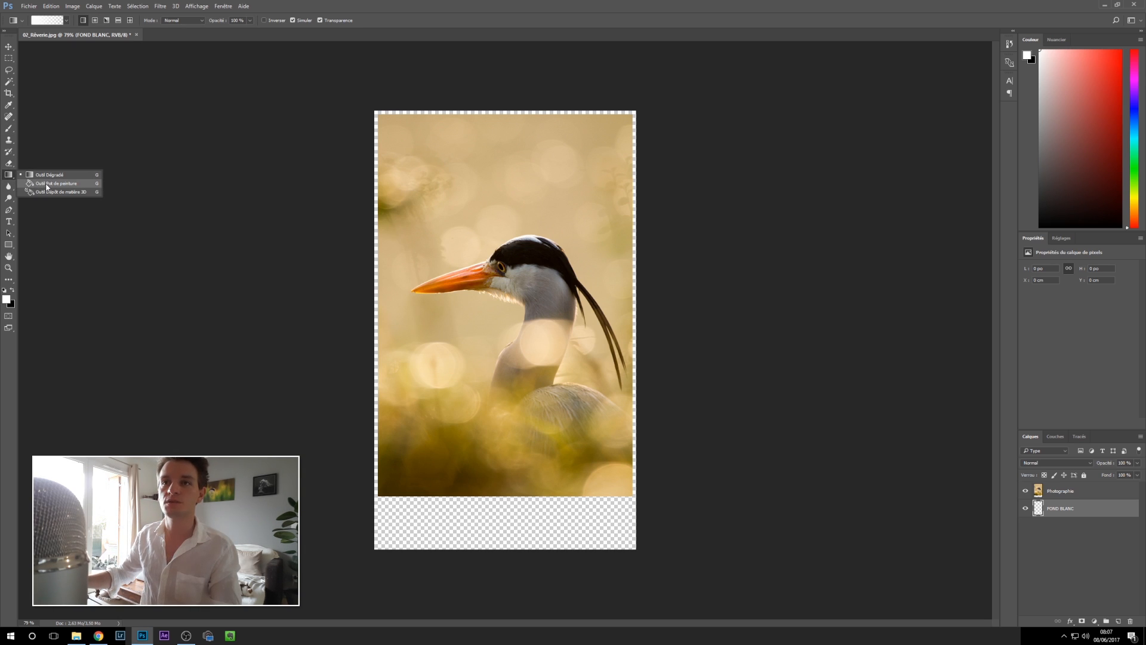
pyautogui.click(47, 185)
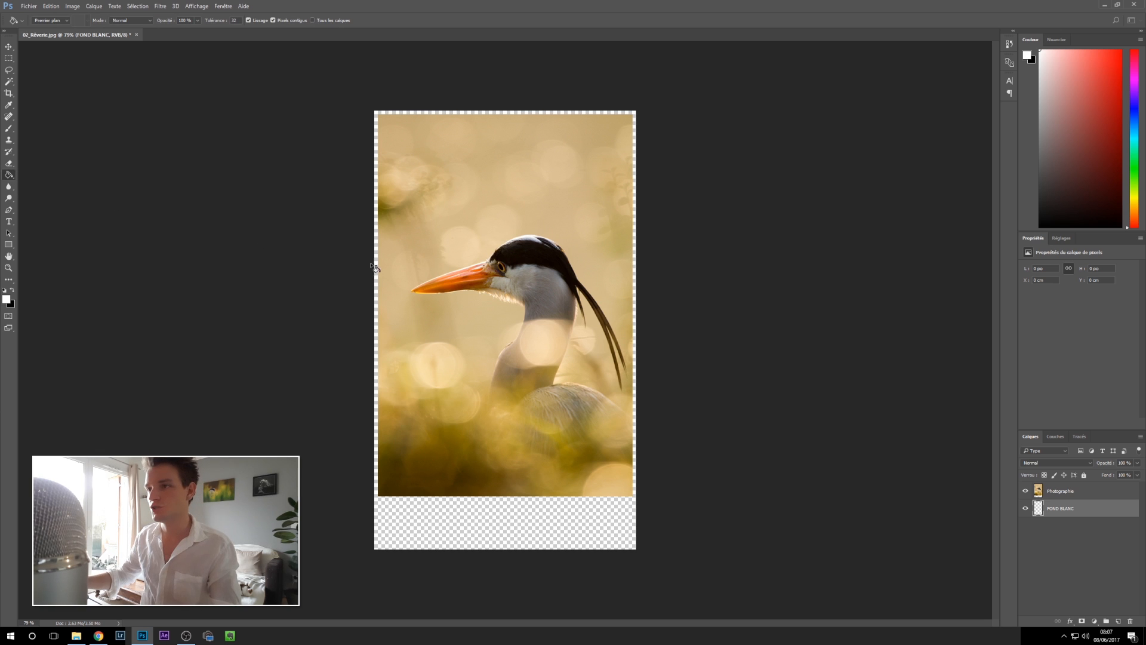
pyautogui.rightClick(9, 175)
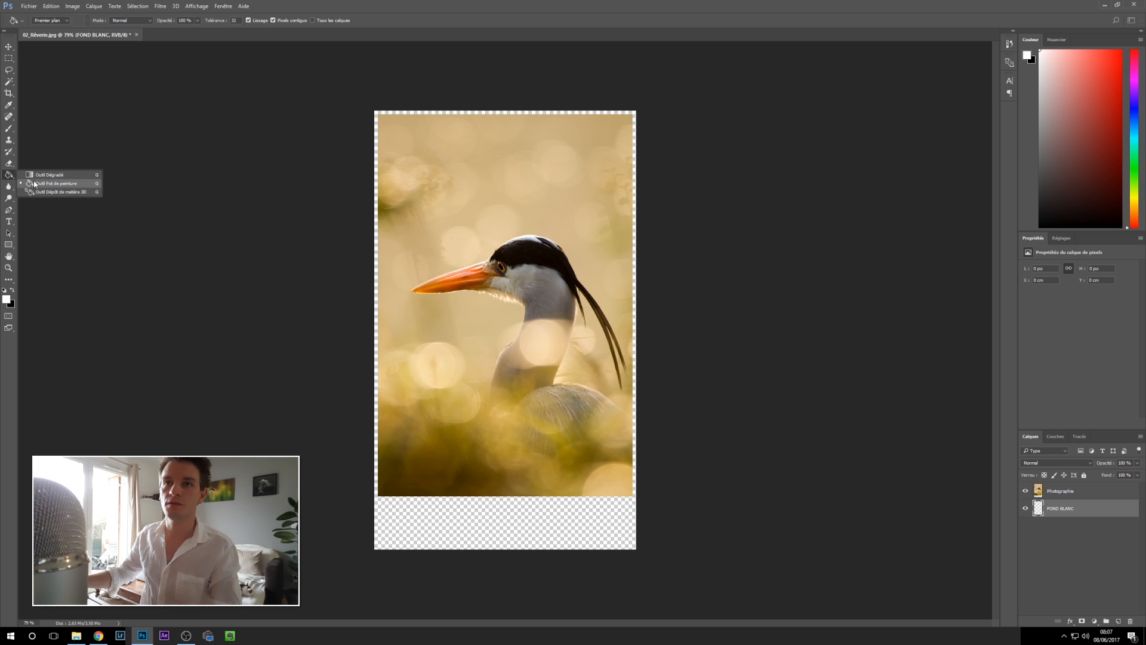
pyautogui.click(38, 175)
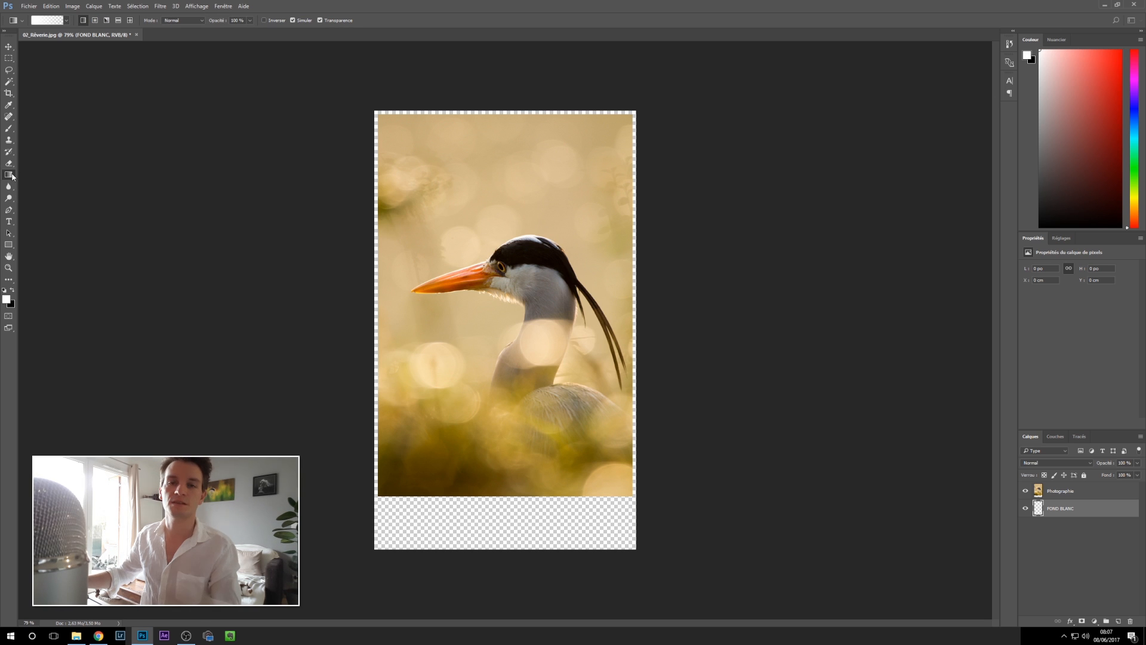
pyautogui.rightClick(9, 175)
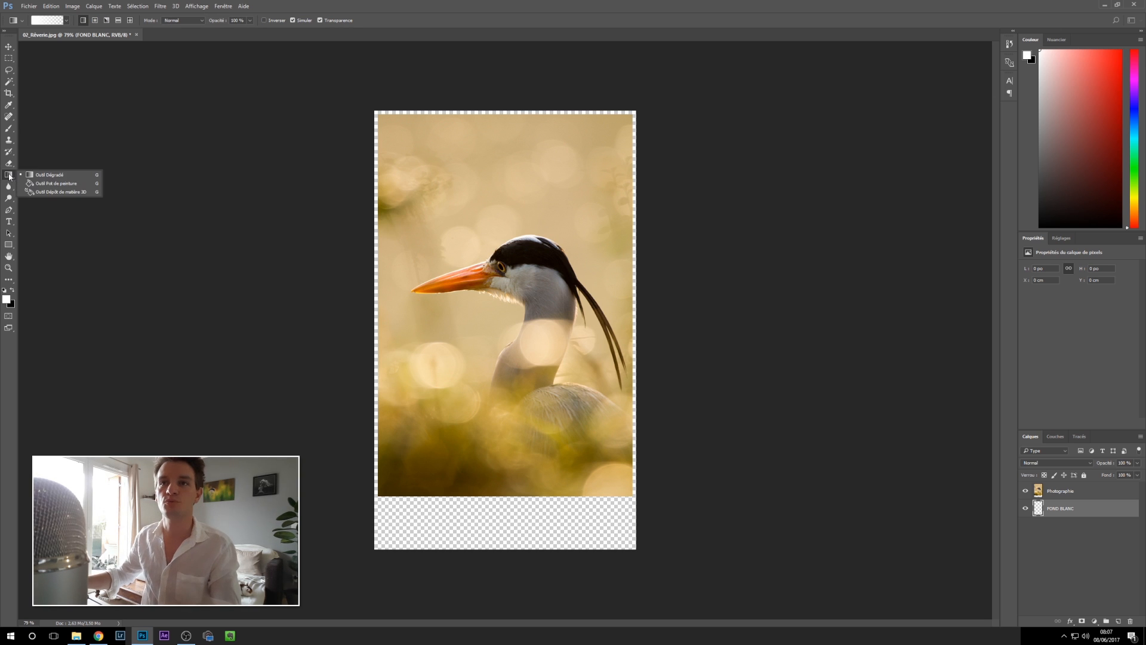
pyautogui.click(54, 186)
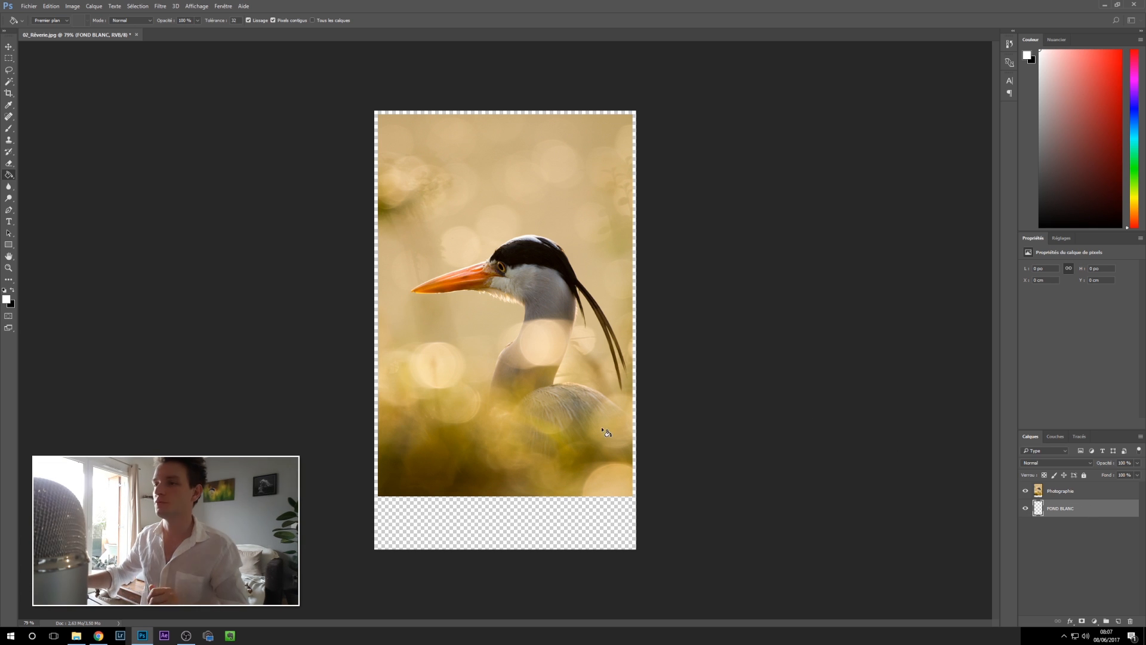
pyautogui.click(502, 443)
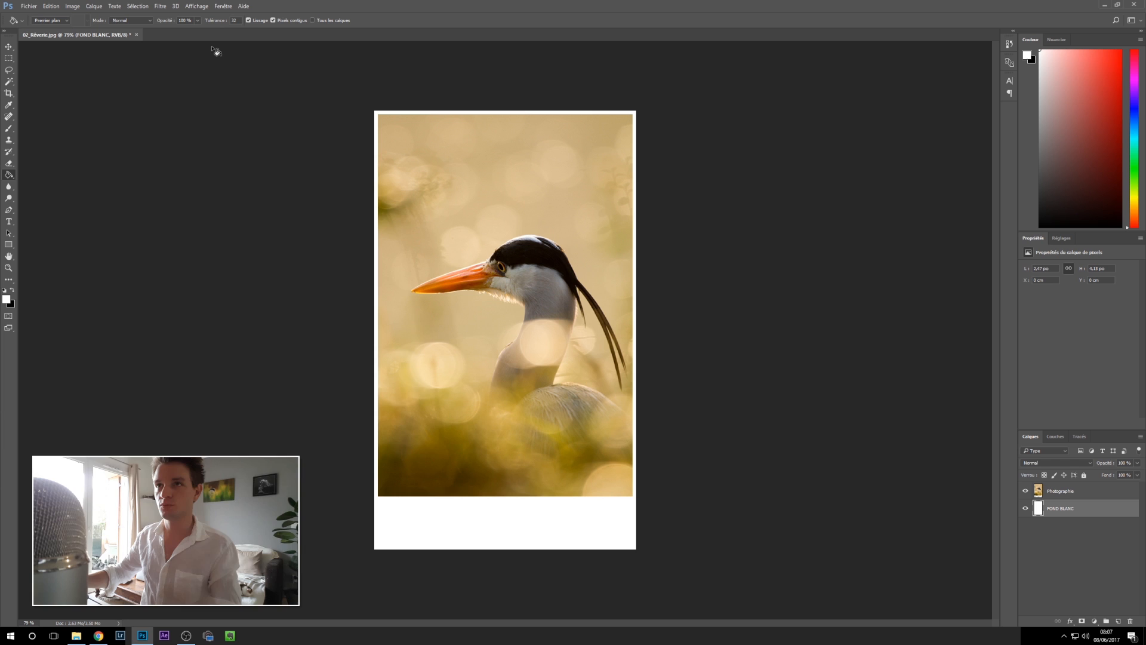
# - Open the signature image from the Bureau folder as a separate document
pyautogui.click(28, 6)
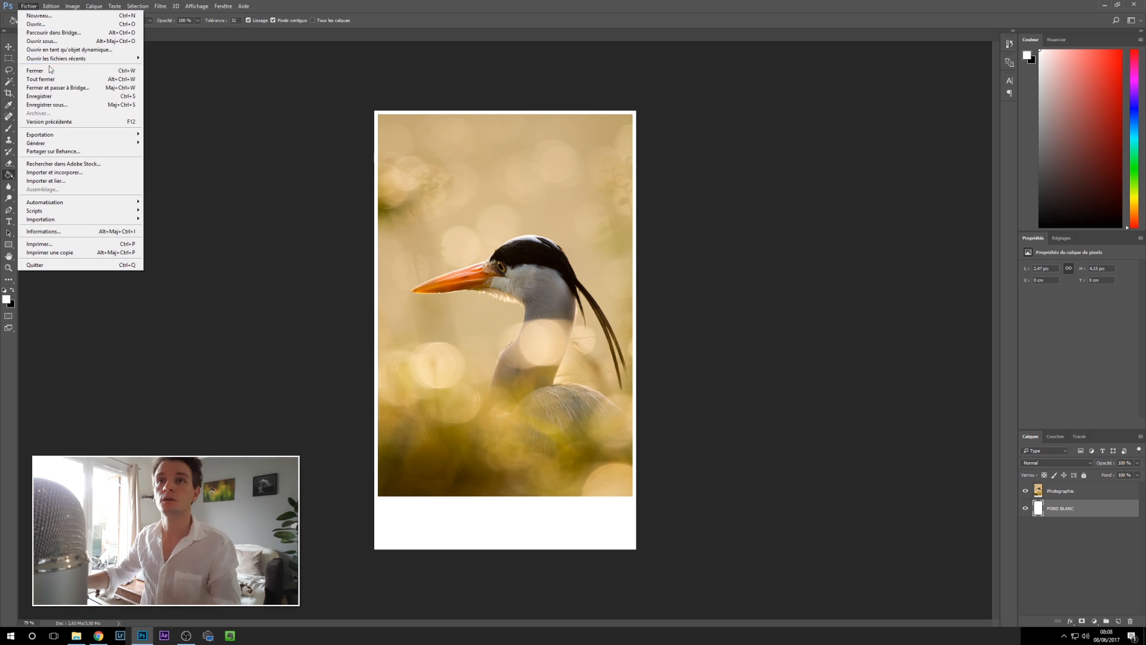
pyautogui.click(41, 24)
pyautogui.click(349, 262)
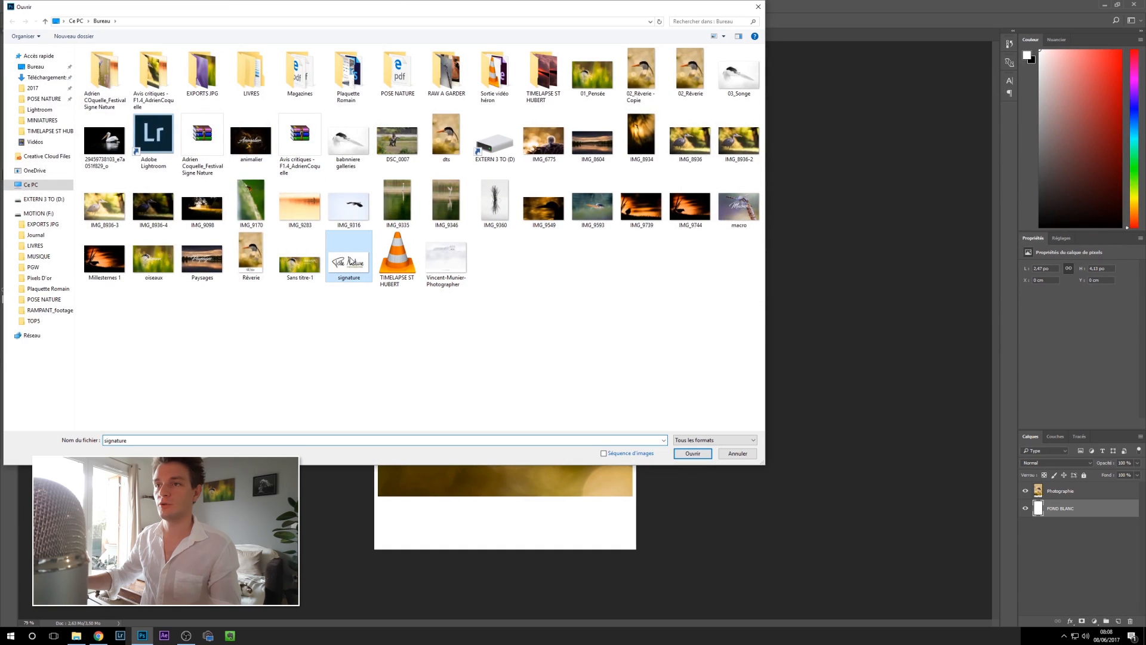
pyautogui.click(692, 454)
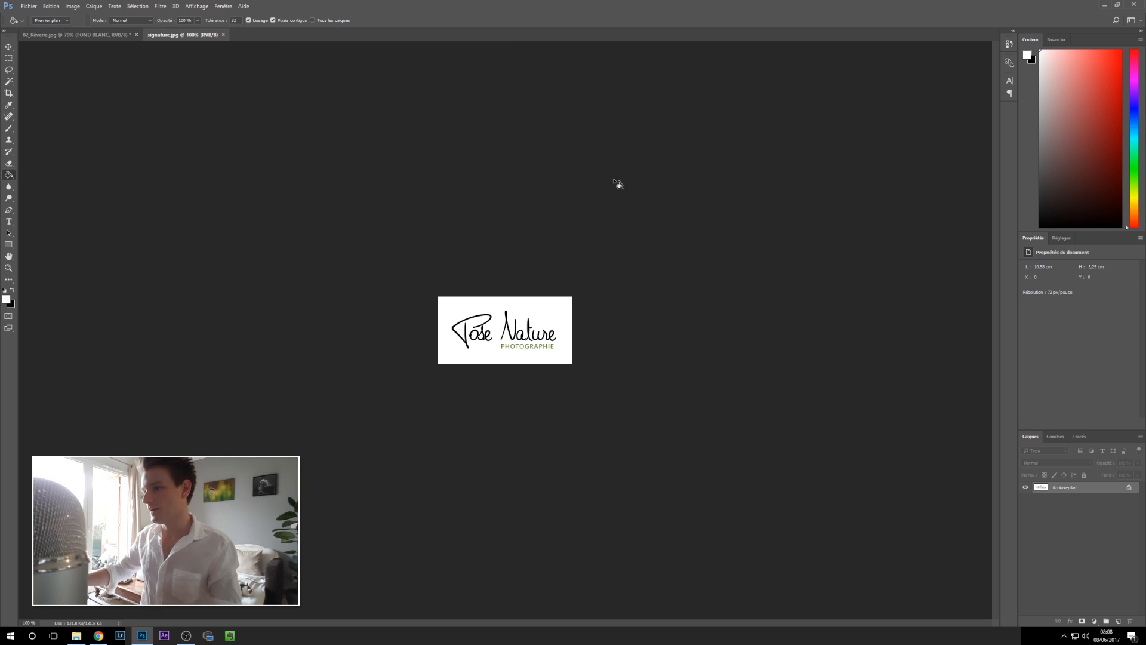
# - Select the whole signature image with the rectangular marquee, repeat the selection, and deselect it
pyautogui.click(9, 59)
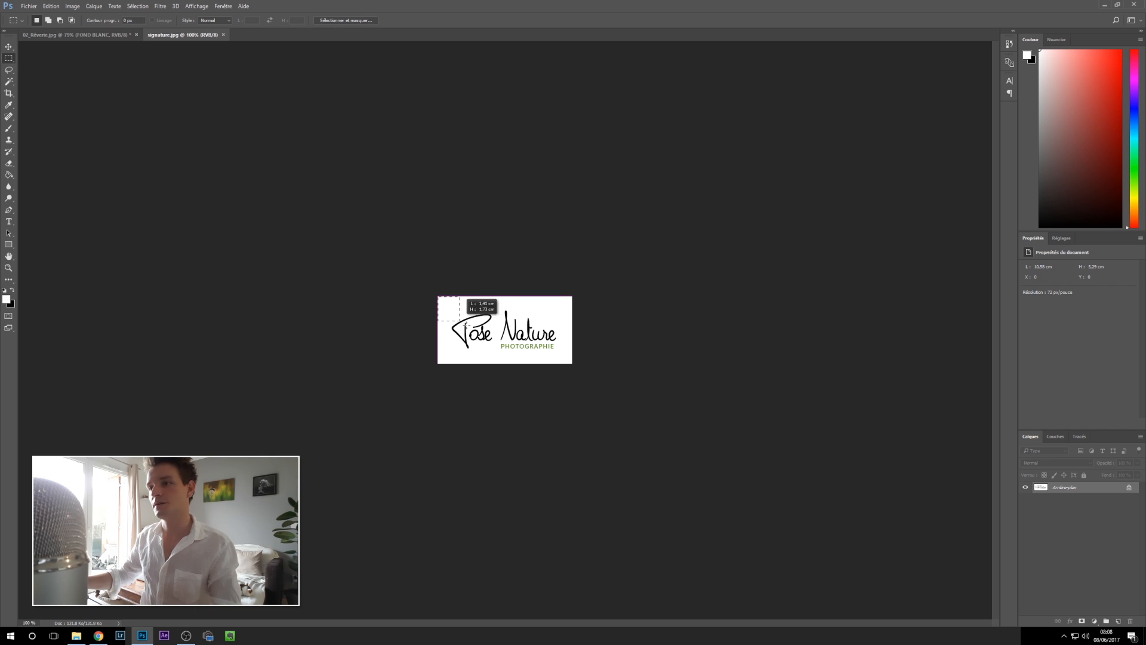
pyautogui.moveTo(545, 354); pyautogui.dragTo(608, 358)
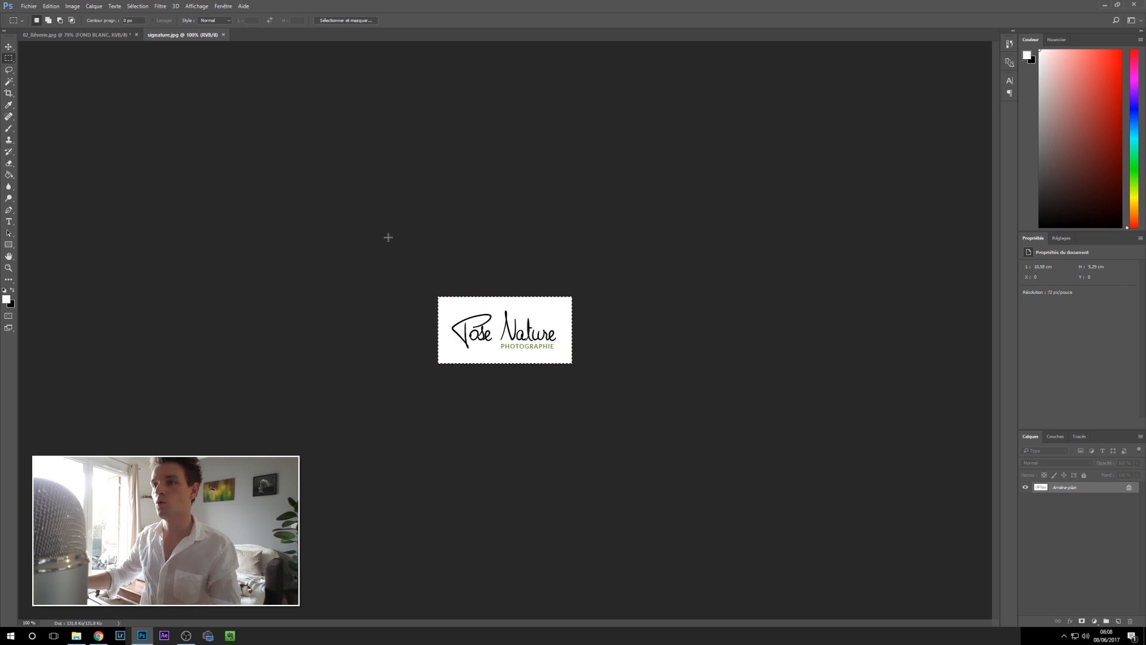
pyautogui.moveTo(388, 237); pyautogui.dragTo(449, 299)
pyautogui.moveTo(564, 348); pyautogui.dragTo(618, 388)
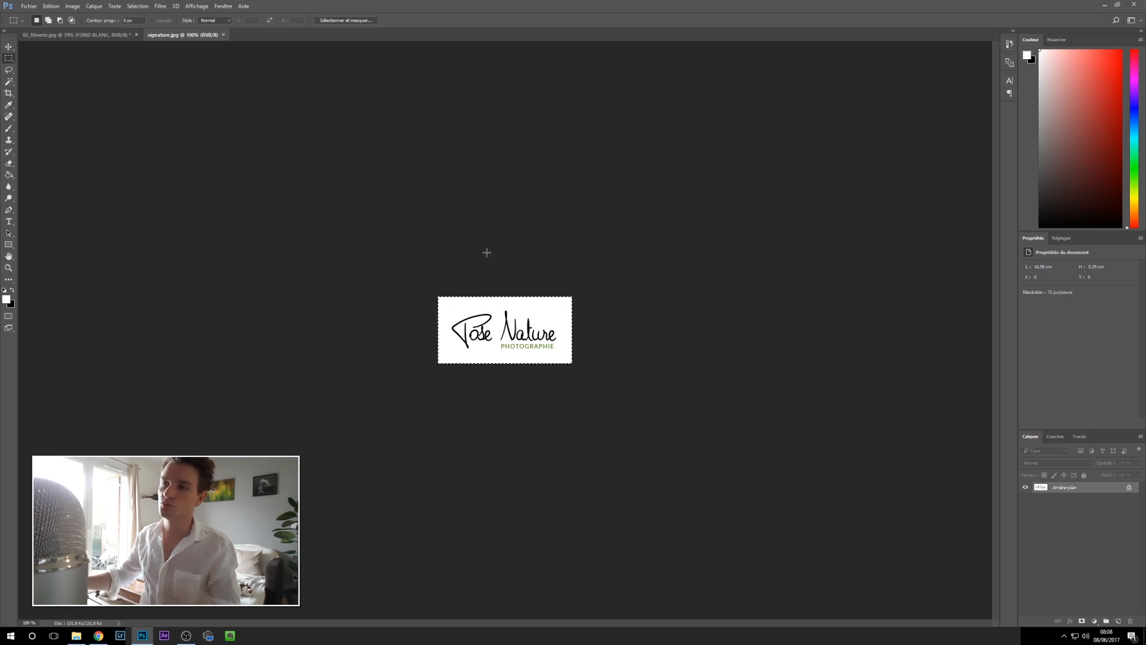
pyautogui.hotkey('ctrl', 'd')
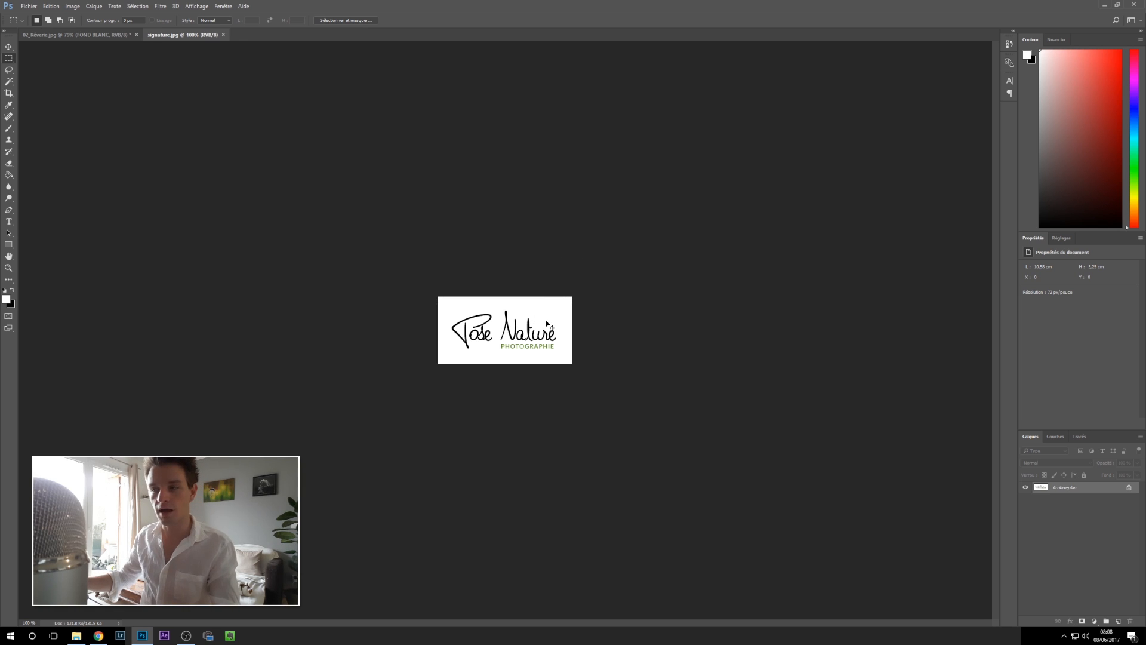
# - Copy the entire signature image and paste it as a new layer into the 02_Rêverie heron document
pyautogui.hotkey('ctrl', 'a')
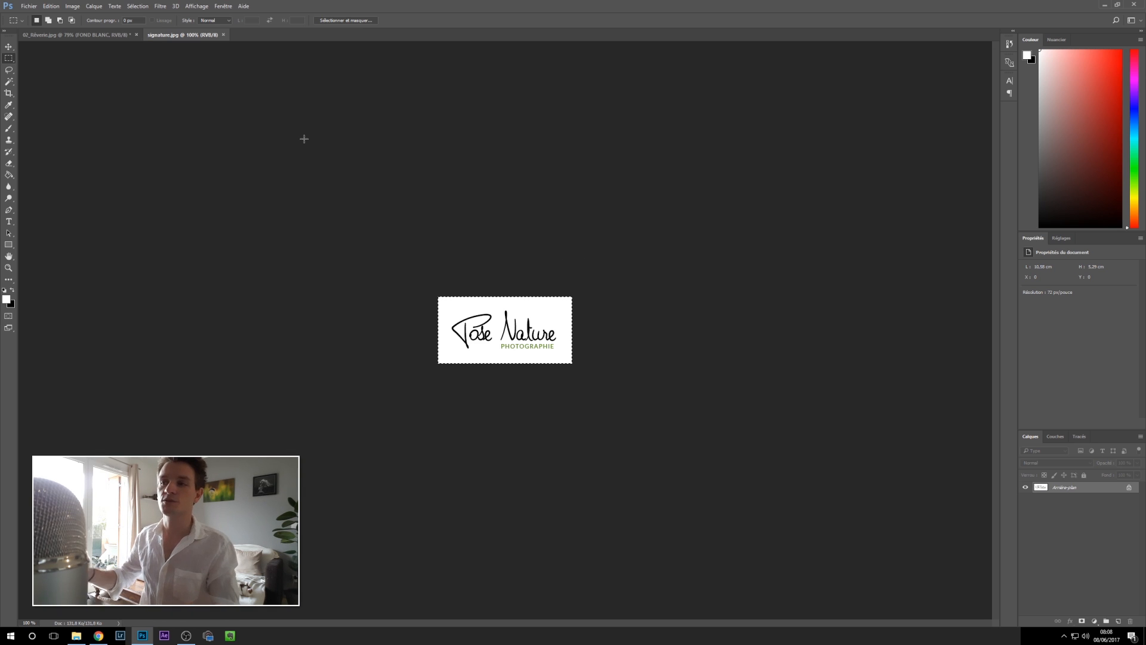
pyautogui.click(108, 36)
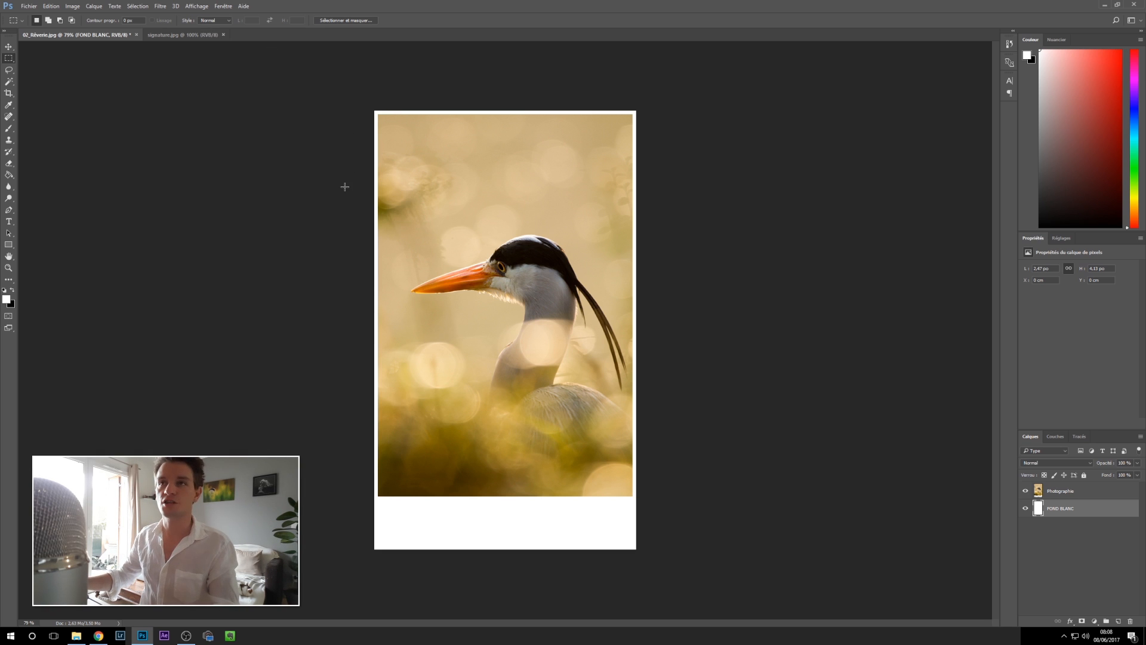
pyautogui.press('f')
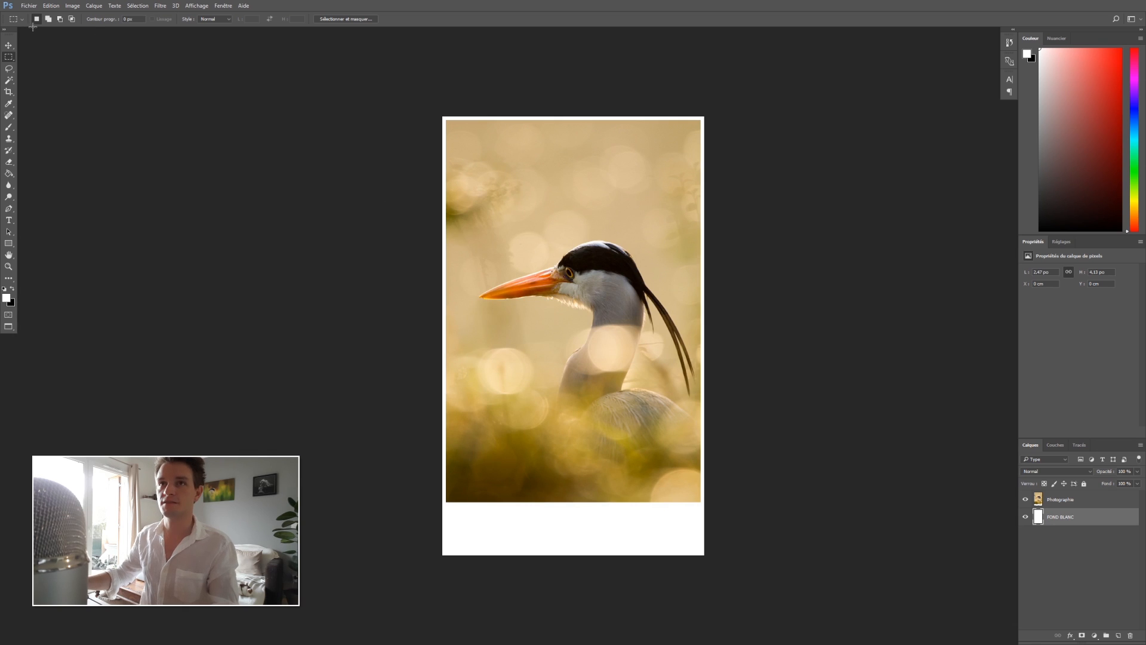
pyautogui.press('f')
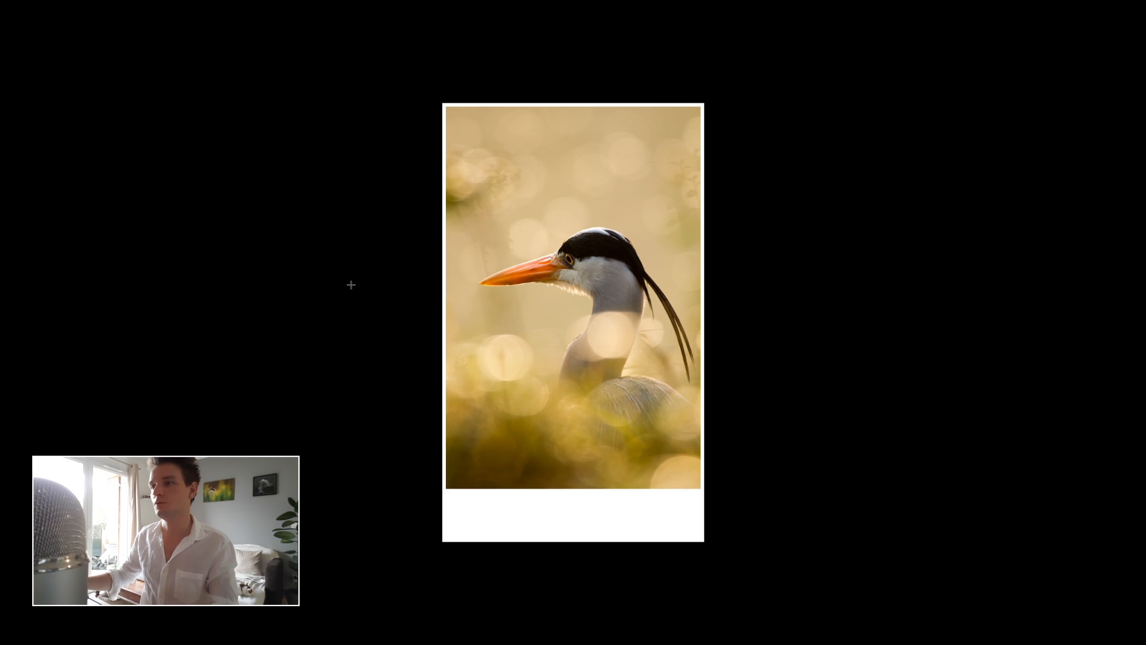
pyautogui.press('f')
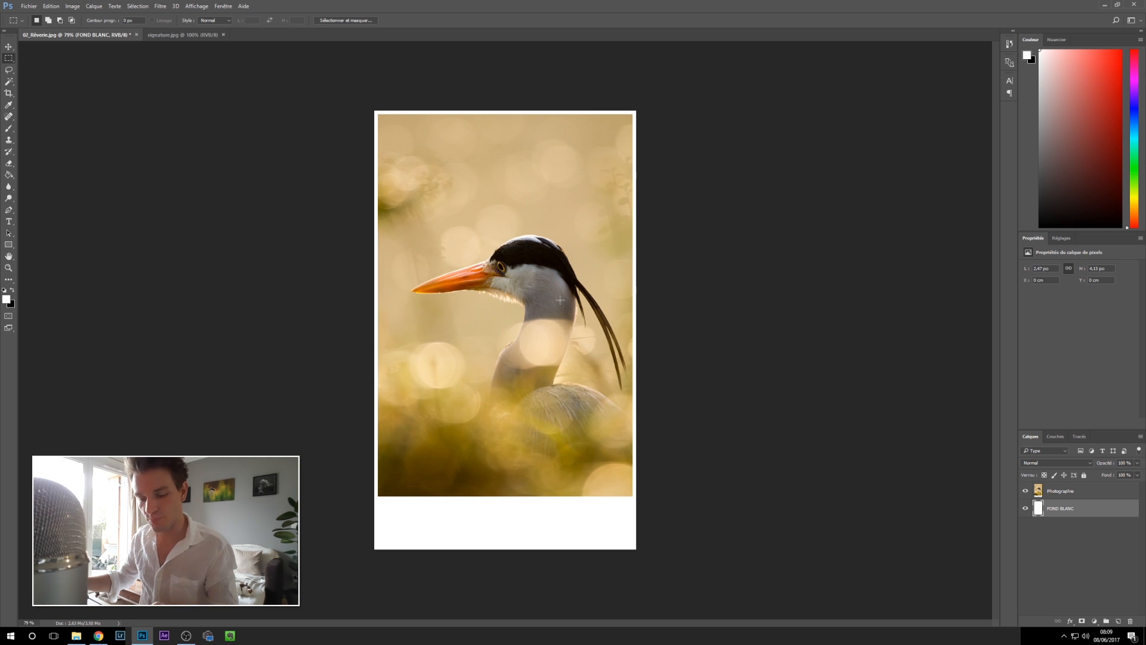
pyautogui.hotkey('ctrl', 'shift', 'alt', 'n')
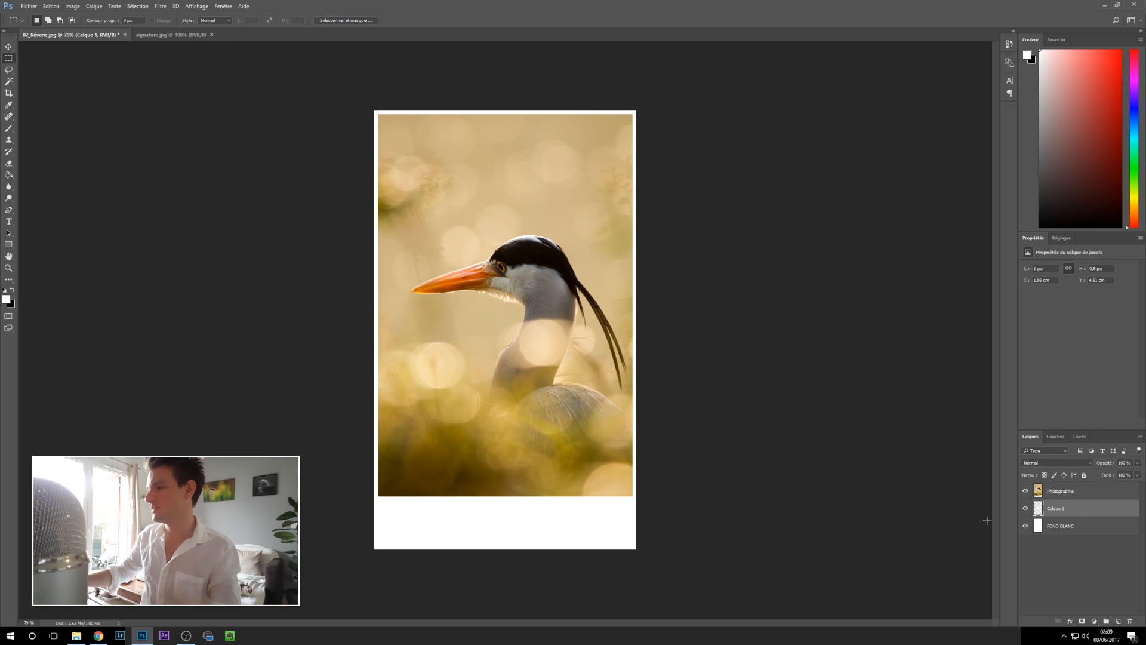
# - Place the pasted layer above the Photographie layer and rename it Signature
pyautogui.moveTo(1075, 516); pyautogui.dragTo(1079, 486)
pyautogui.doubleClick(1056, 490)
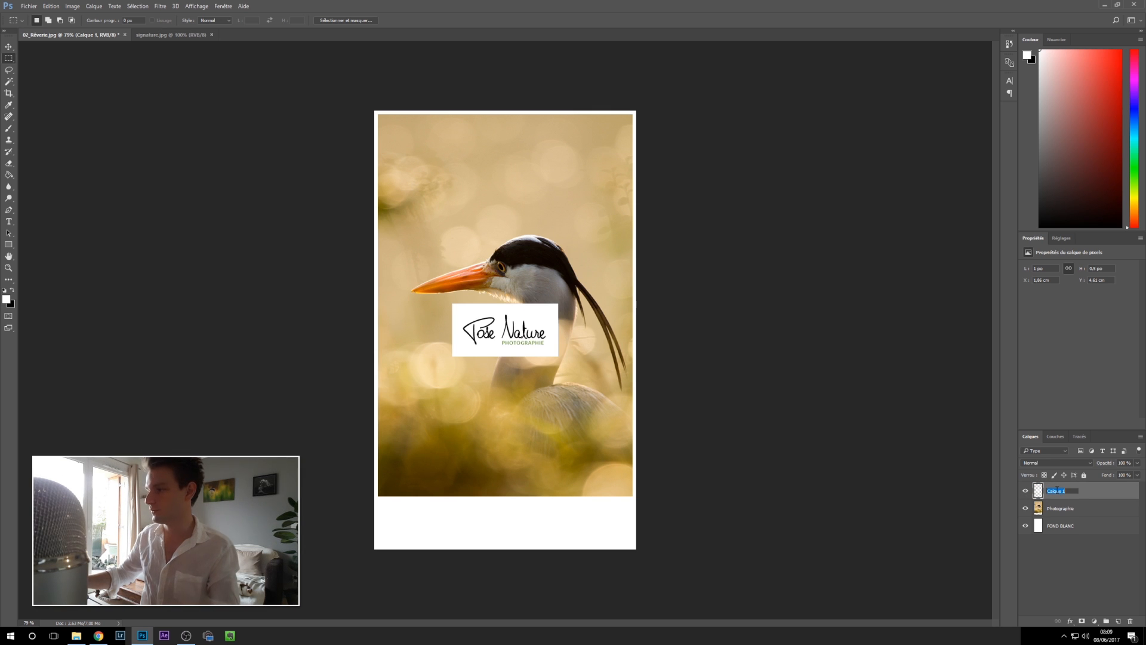
pyautogui.write('Signature')
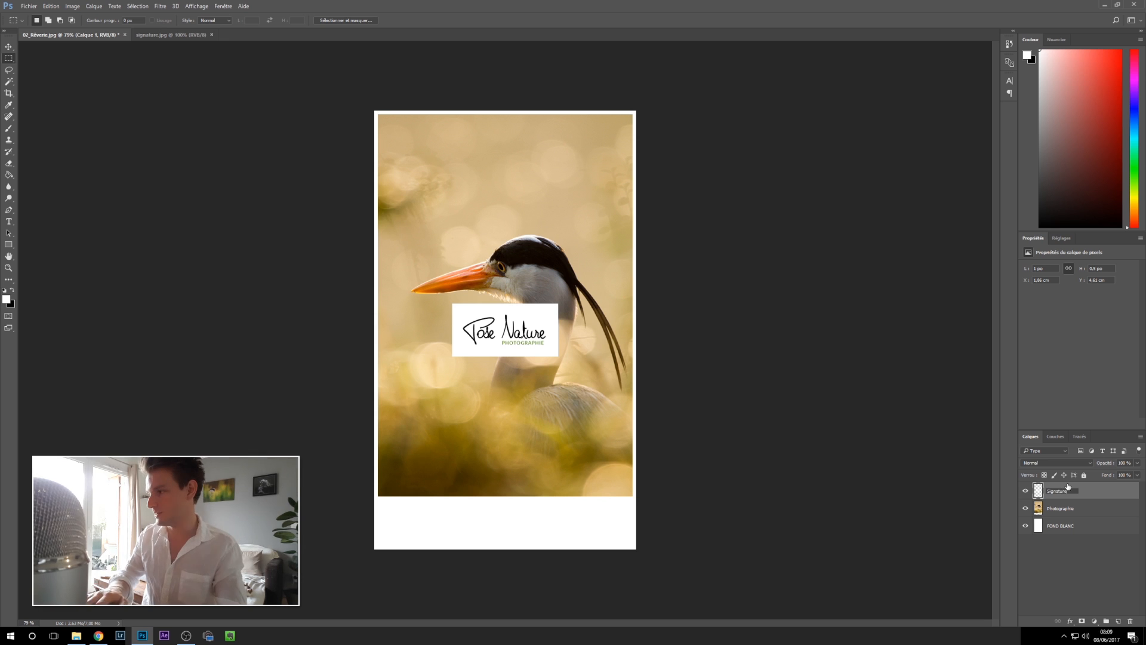
pyautogui.press('Return')
# - Move the signature into the white strip below the photo, centred, and apply a free transform at its original size
pyautogui.press('v')
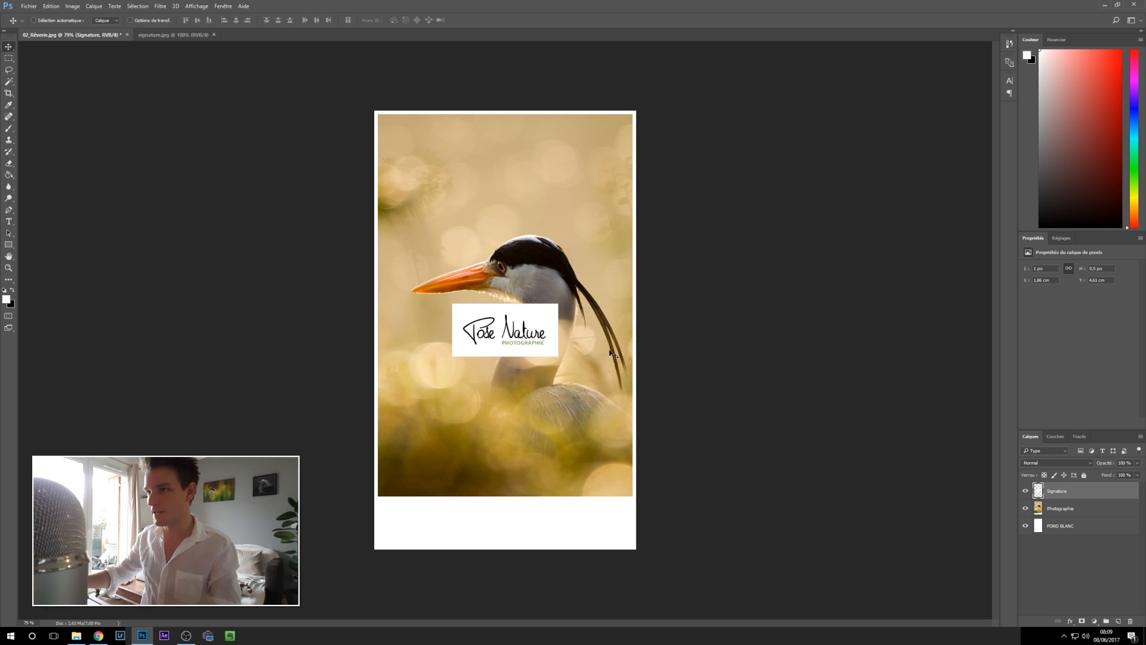
pyautogui.moveTo(513, 341); pyautogui.dragTo(512, 534)
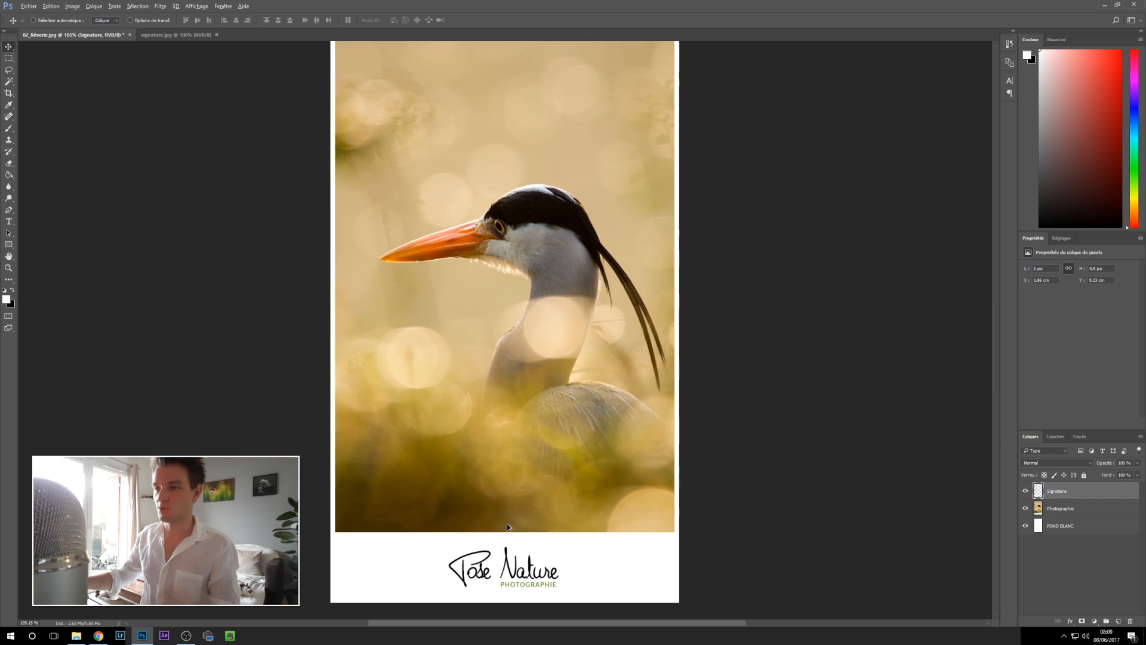
pyautogui.scroll(2, 507, 525)
pyautogui.hotkey('ctrl', 't')
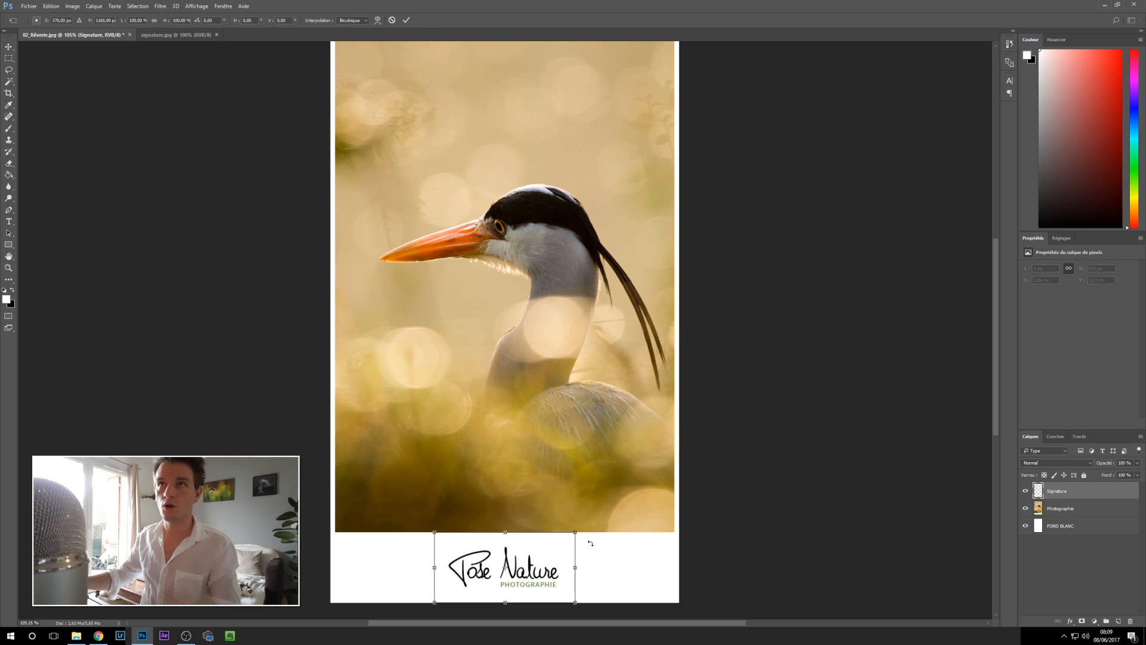
pyautogui.click(407, 20)
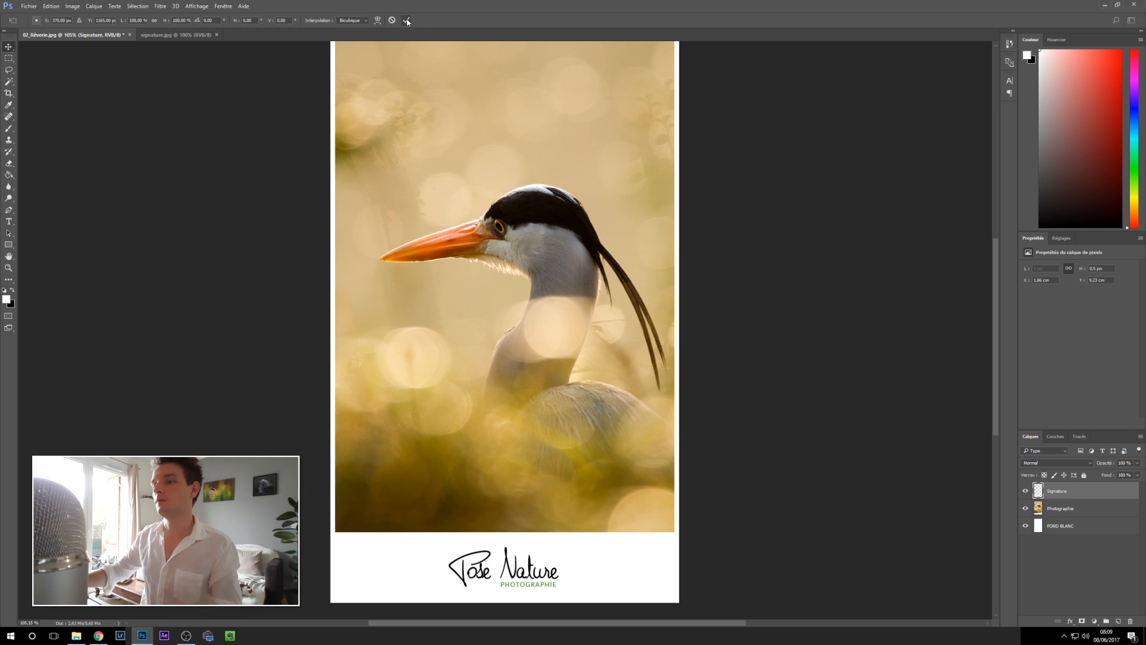
pyautogui.scroll(-2, 549, 430)
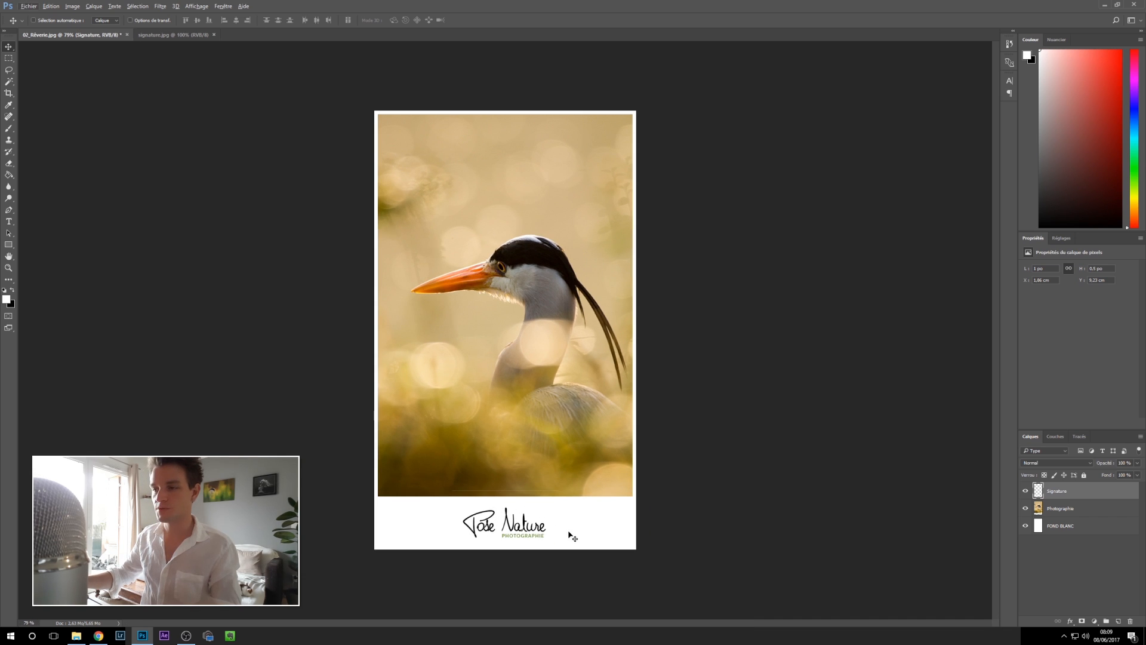
# - Move the signature onto the upper photo area and align it with FOND BLANC by top edges, vertical centres, horizontal centres, and finally bottom edges
pyautogui.moveTo(506, 533)
pyautogui.mouseDown()
pyautogui.moveTo(444, 314)
pyautogui.moveTo(558, 175)
pyautogui.mouseUp()
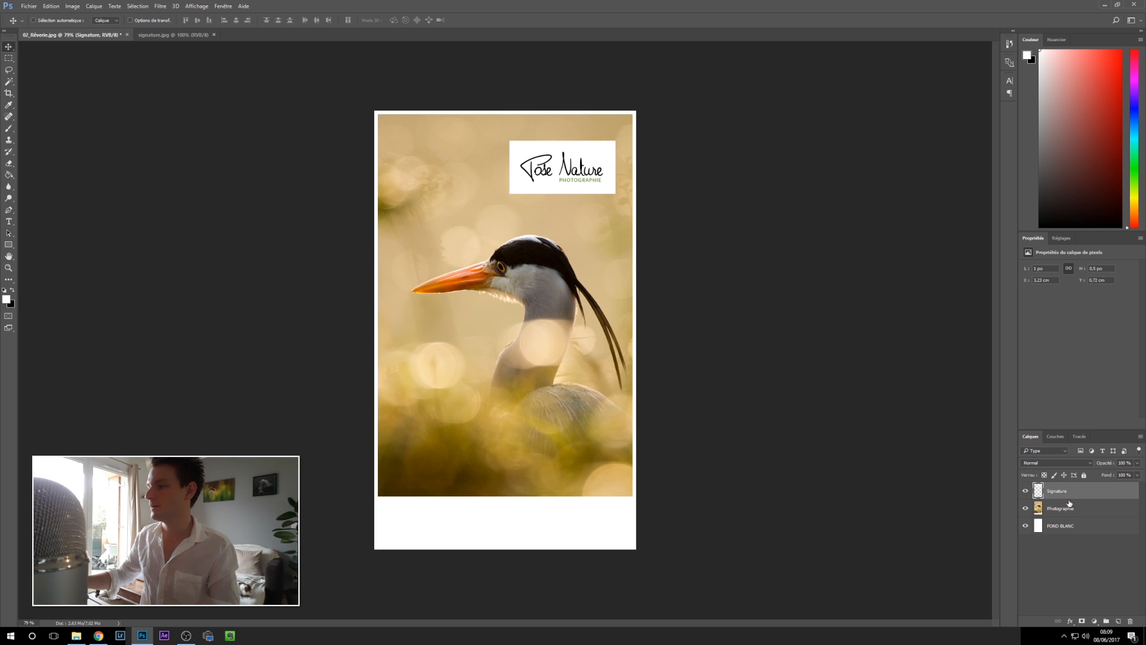
pyautogui.keyDown('ctrl'); pyautogui.click(1081, 526); pyautogui.keyUp('ctrl')
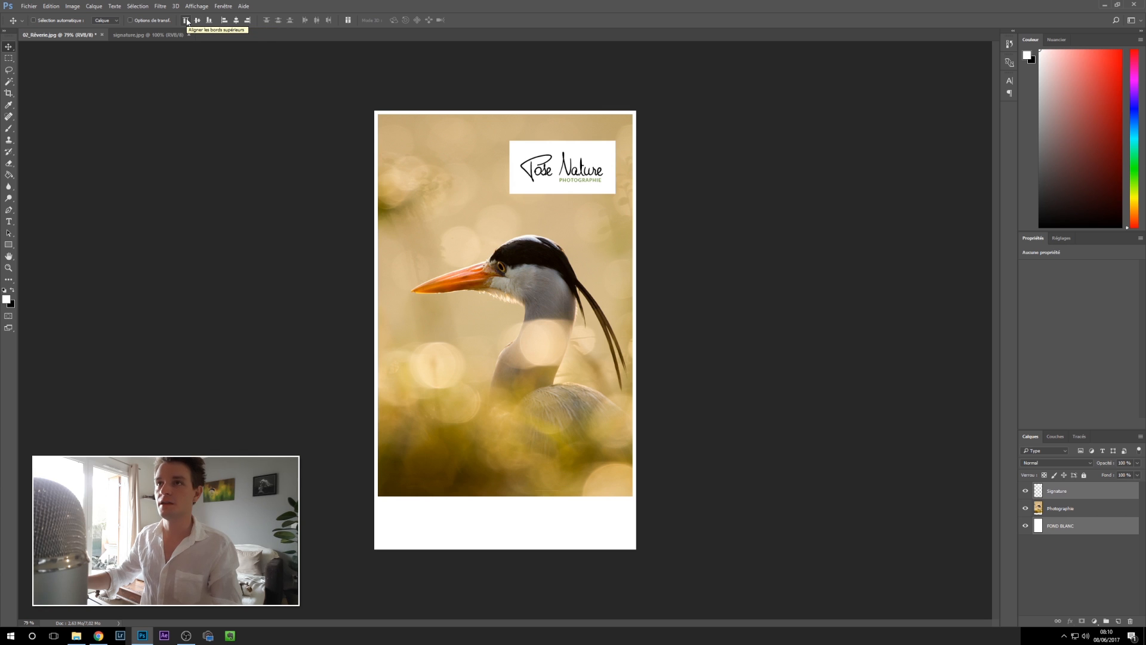
pyautogui.click(185, 20)
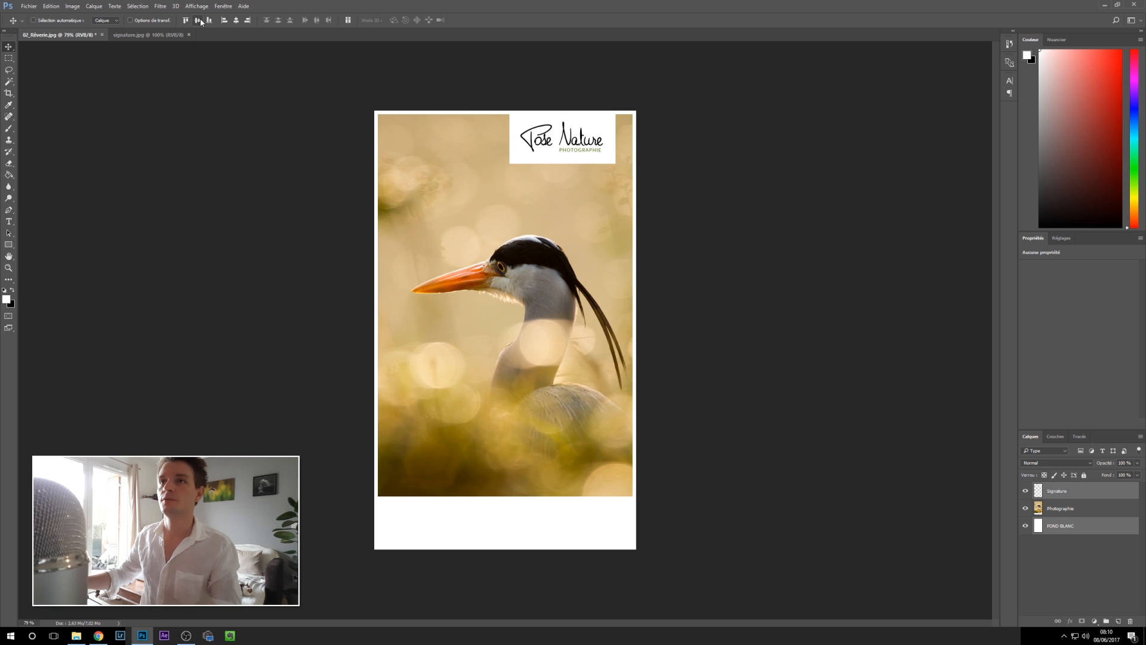
pyautogui.click(199, 21)
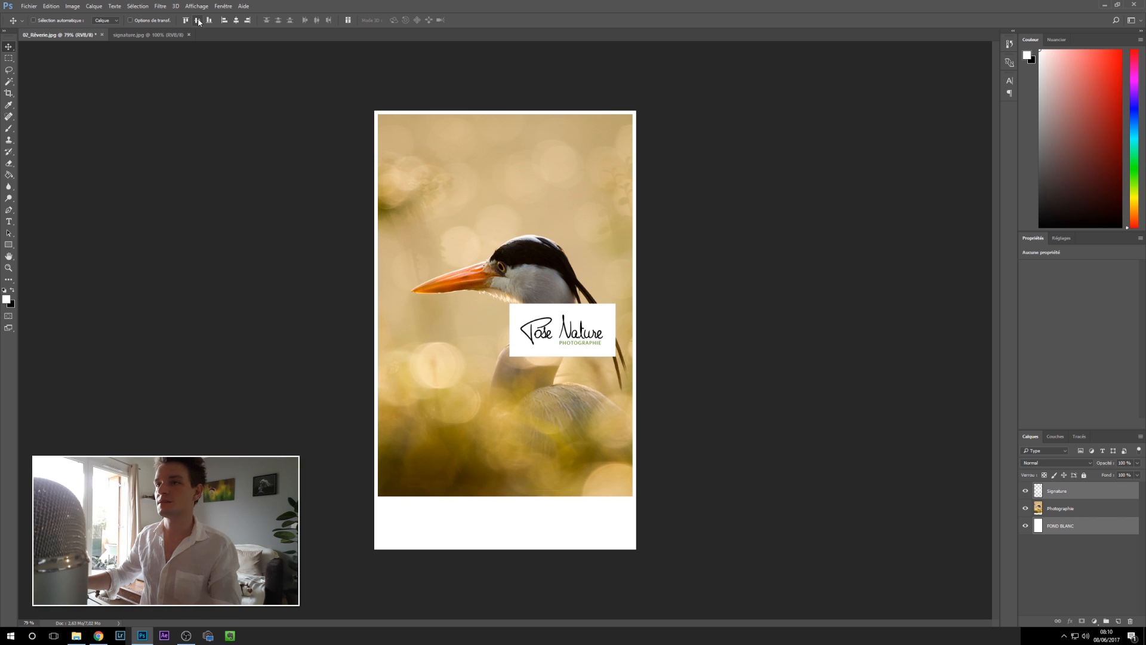
pyautogui.click(234, 23)
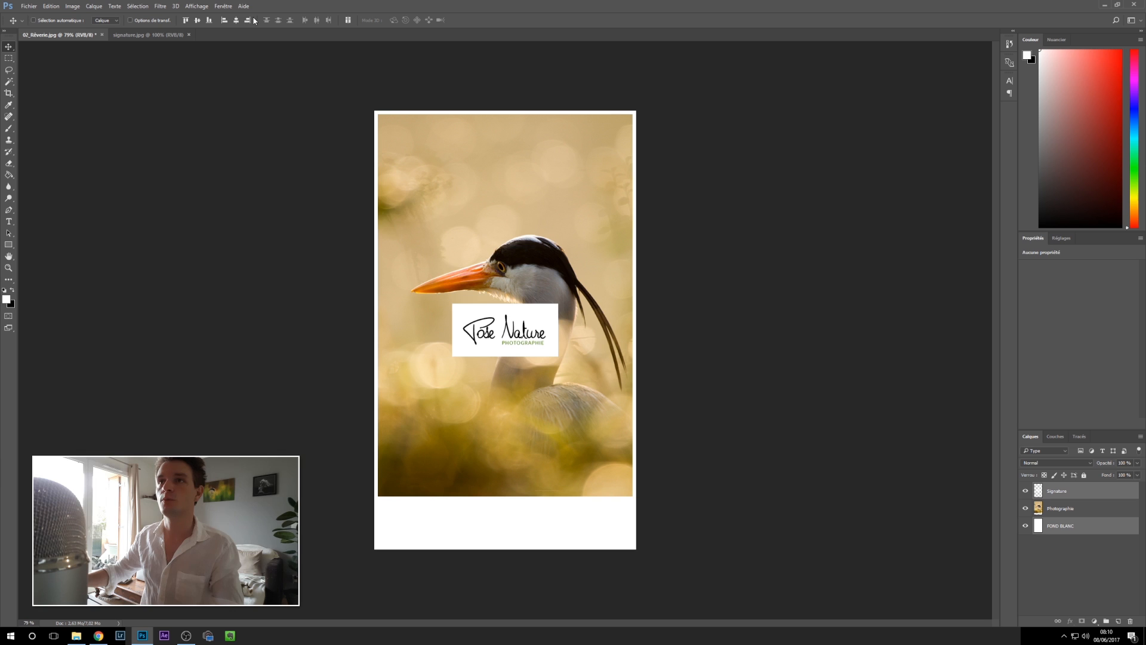
pyautogui.click(210, 21)
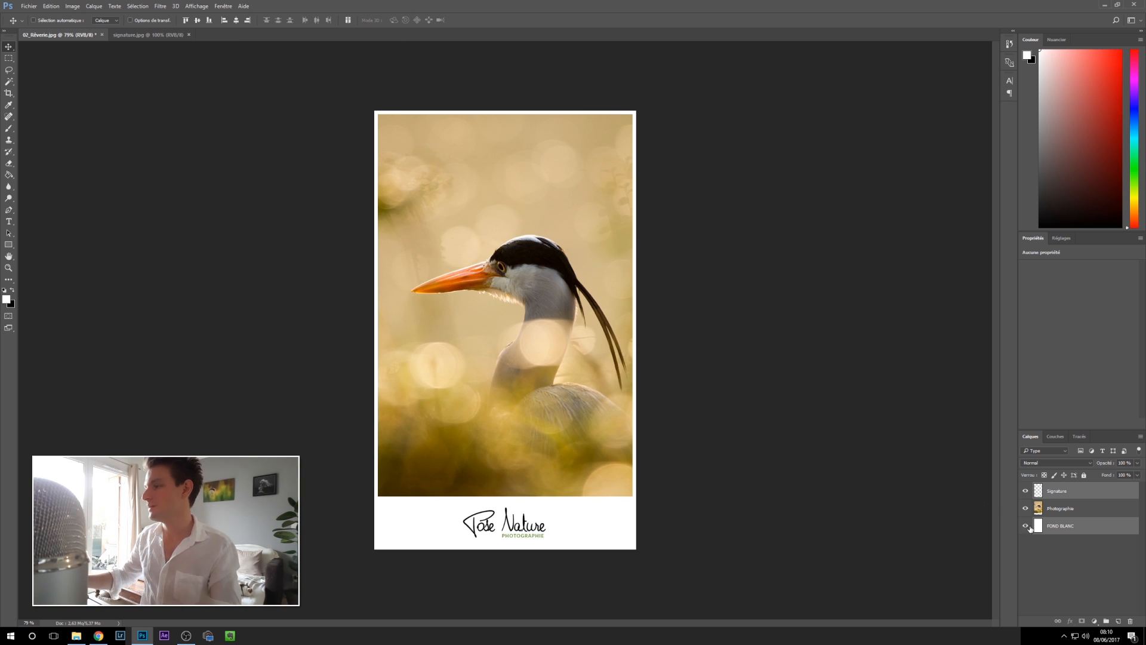
# - Reselect the Signature and FOND BLANC layers together and review the available layer alignment commands without applying one
pyautogui.click(1060, 559)
pyautogui.click(1084, 490)
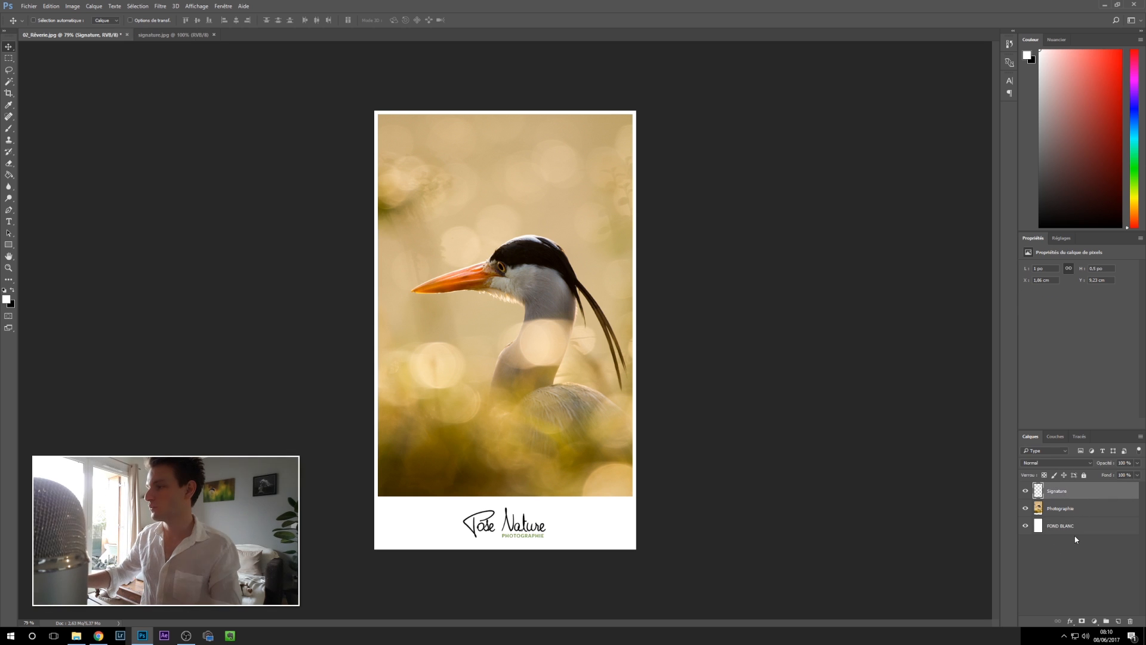
pyautogui.keyDown('ctrl'); pyautogui.click(1079, 533); pyautogui.keyUp('ctrl')
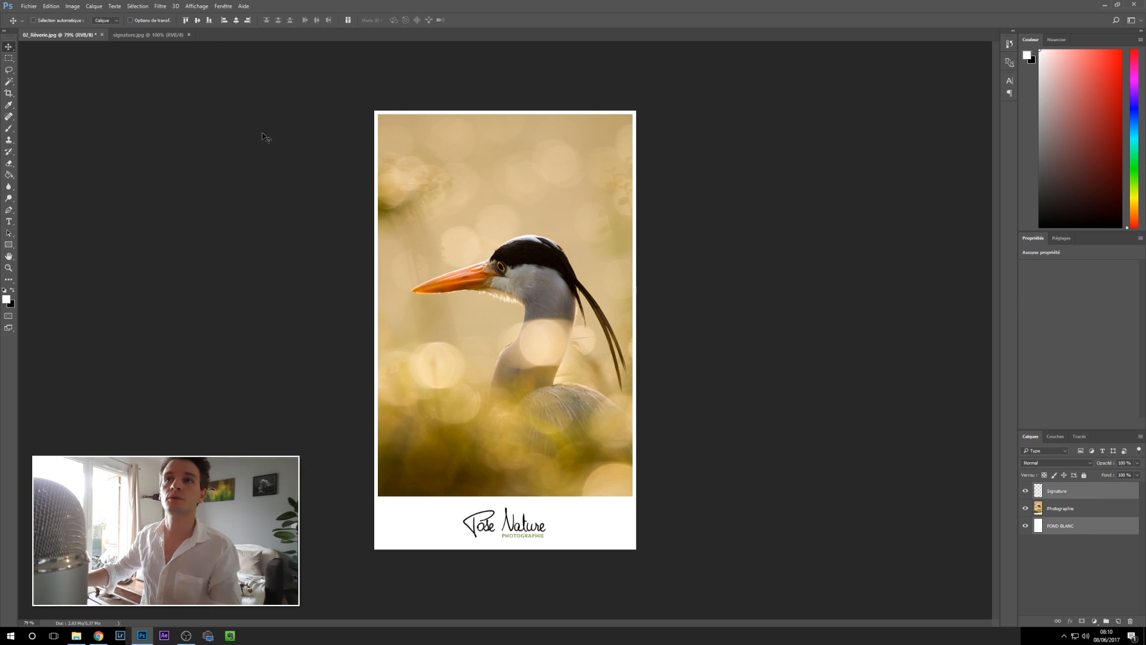
pyautogui.click(100, 5)
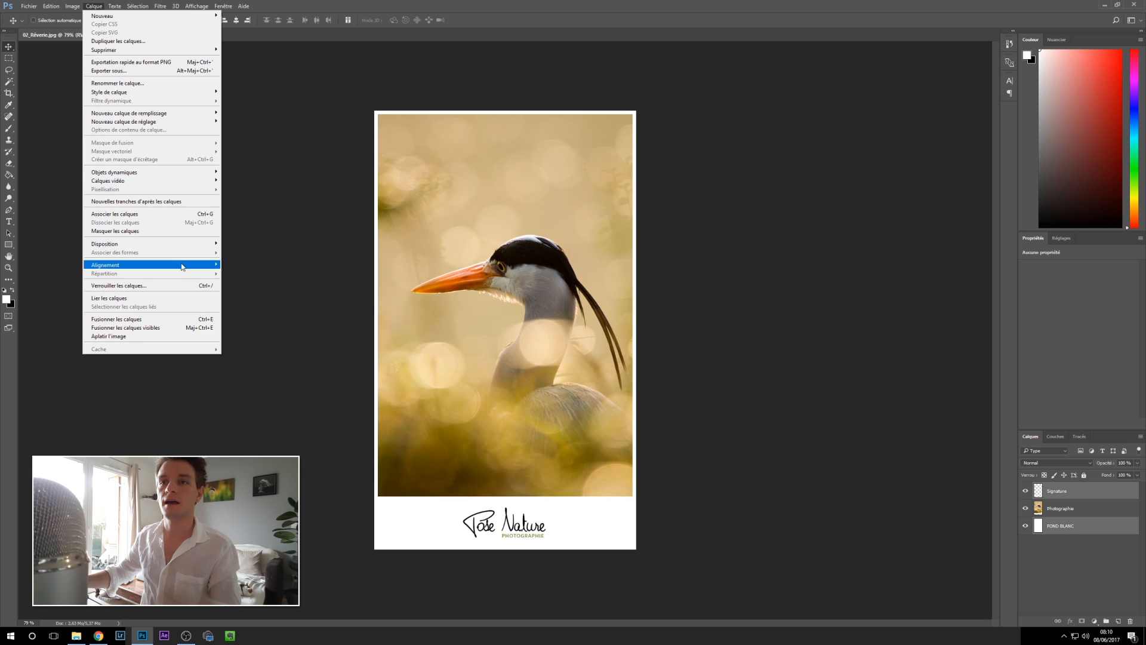
pyautogui.moveTo(179, 265)
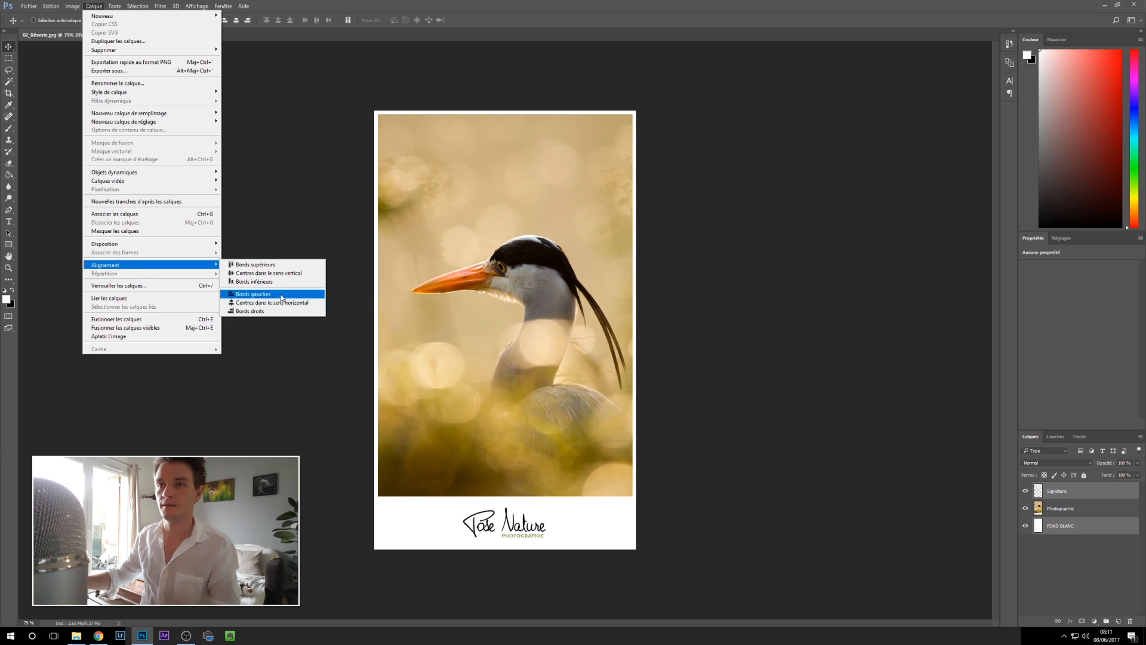
pyautogui.click(527, 250)
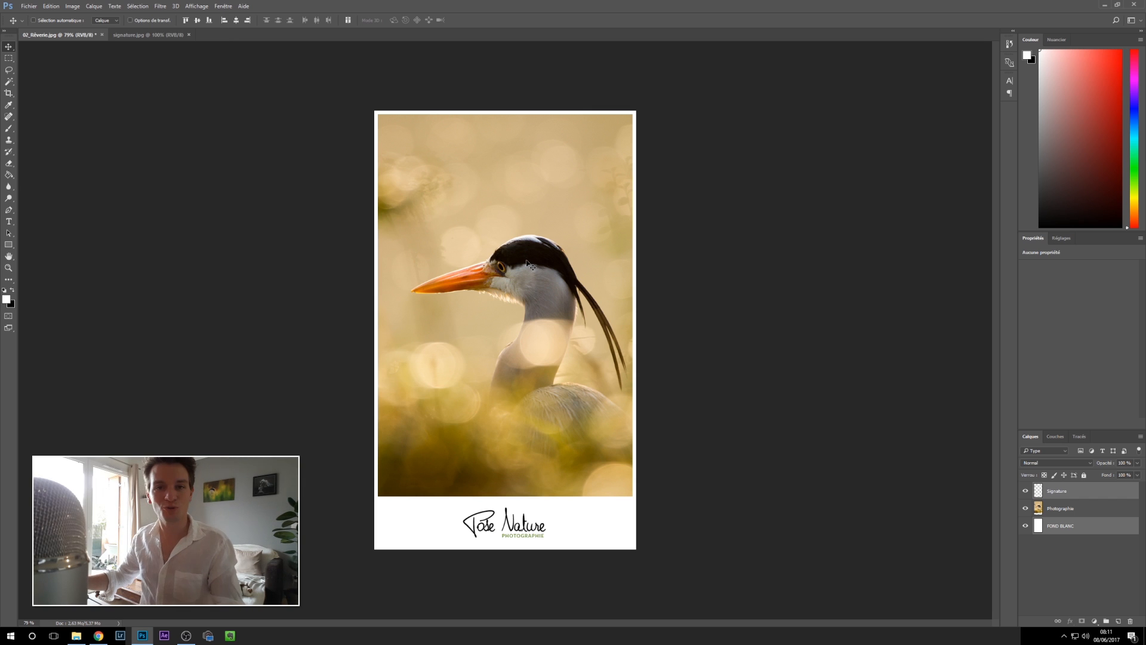